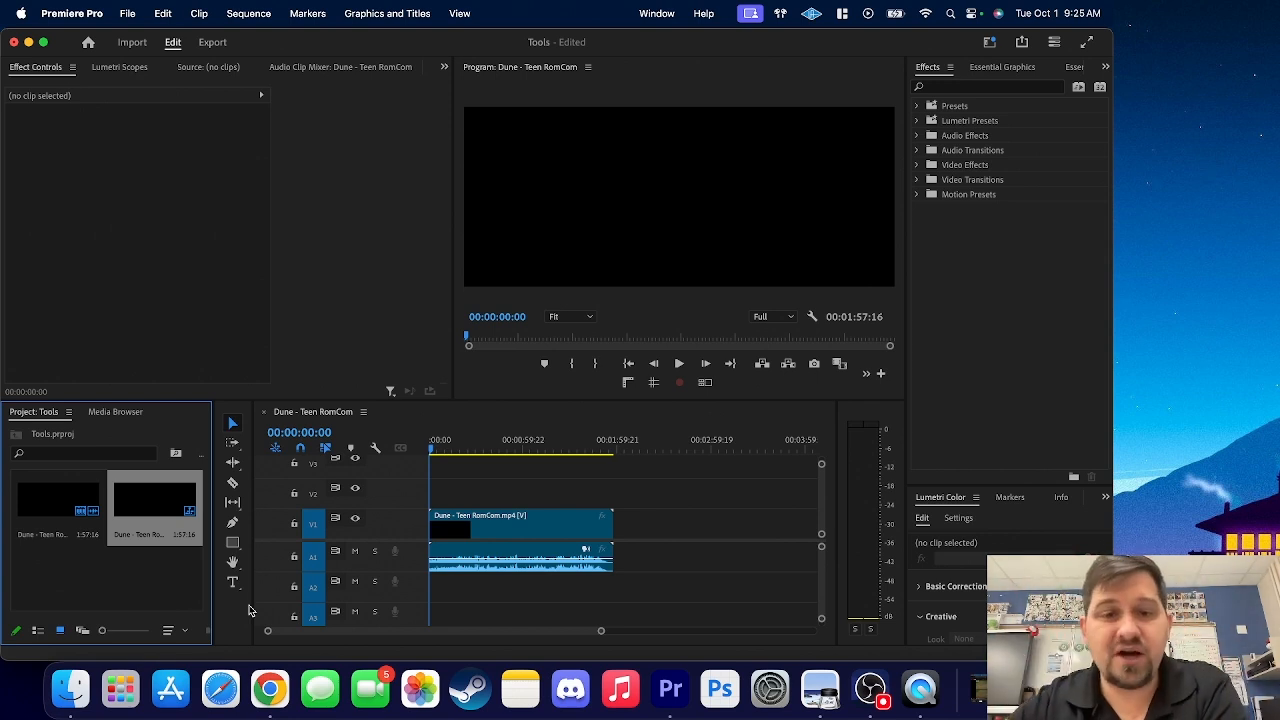
# Move the Dune clip up to V2 and further along the timeline, and place the Coach Carter clip below it on V1
pyautogui.moveTo(460, 447); pyautogui.dragTo(505, 481)
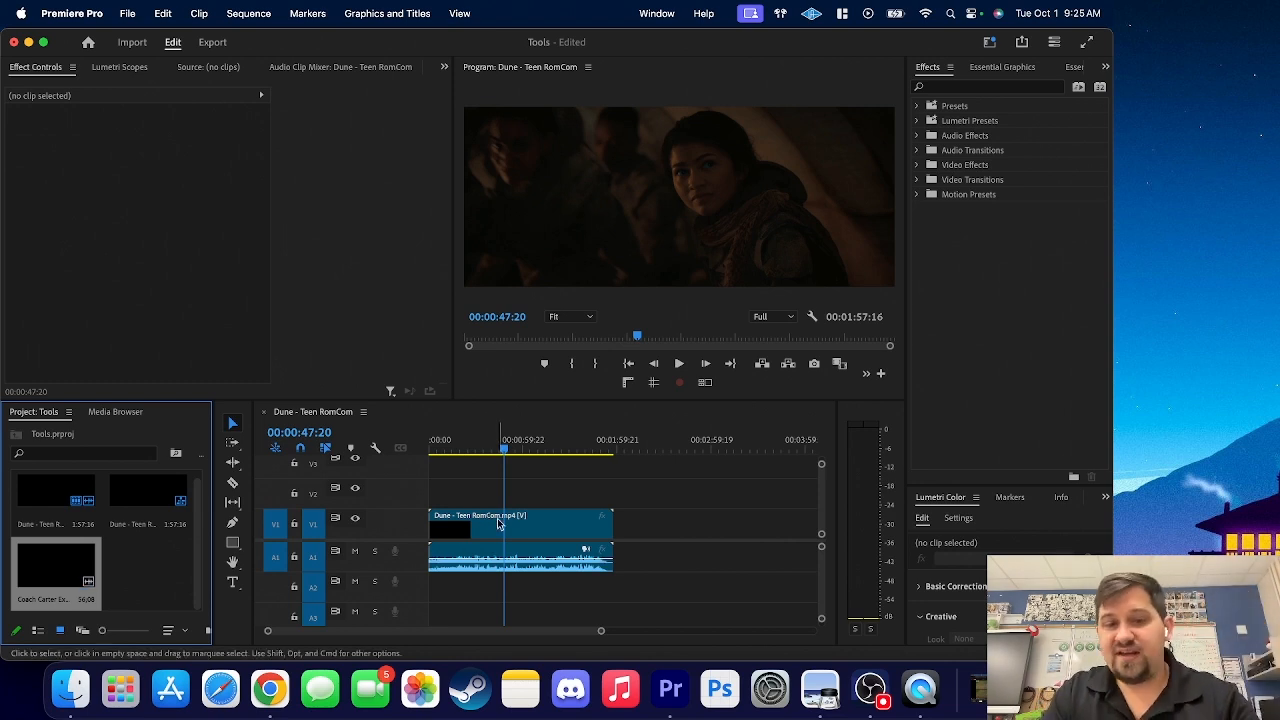
pyautogui.moveTo(498, 523); pyautogui.dragTo(595, 508)
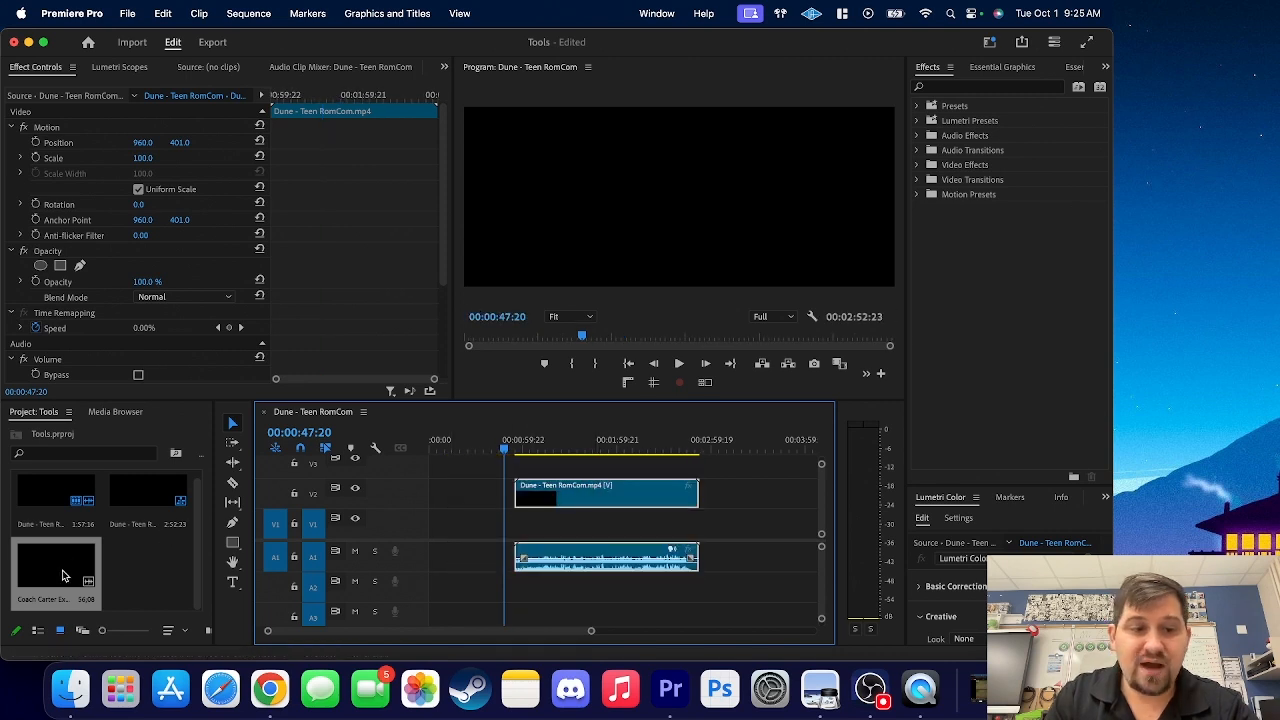
pyautogui.moveTo(62, 576); pyautogui.dragTo(505, 530)
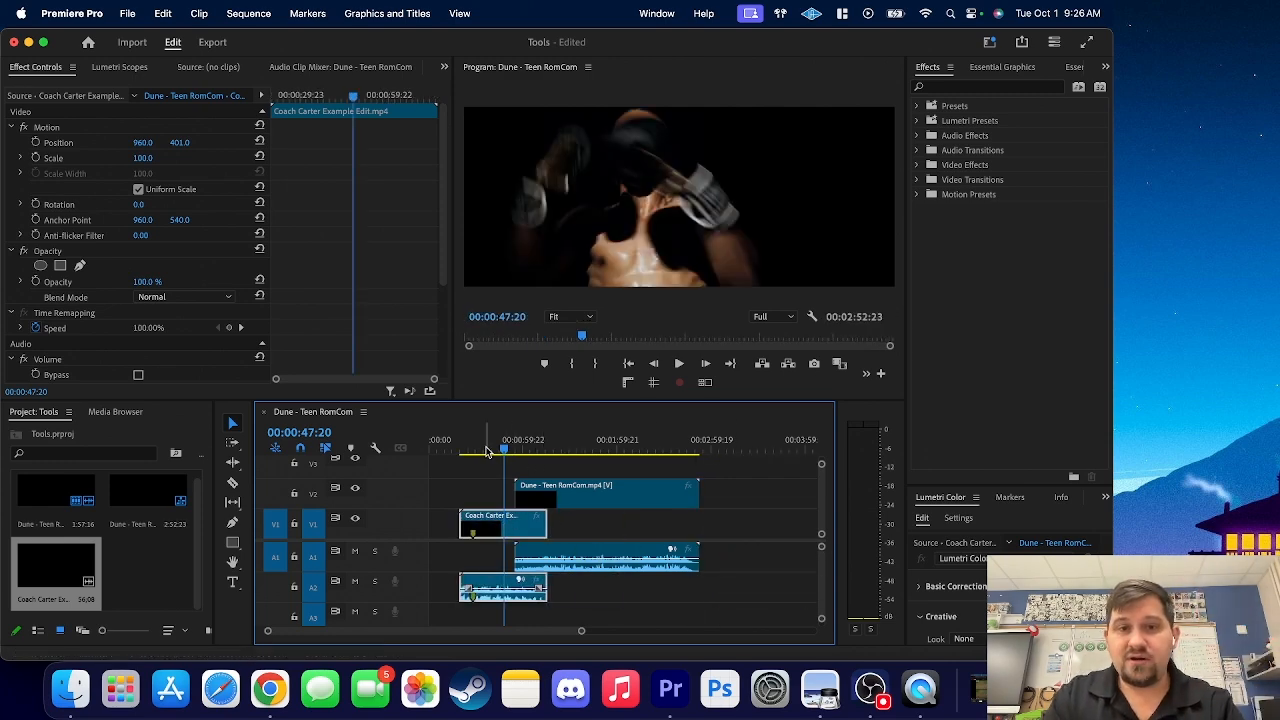
# Set the playhead to 00:01:35:04, move the Coach Carter clip later on V1, and shift the Dune clip earlier on V2
pyautogui.moveTo(487, 452); pyautogui.dragTo(580, 458)
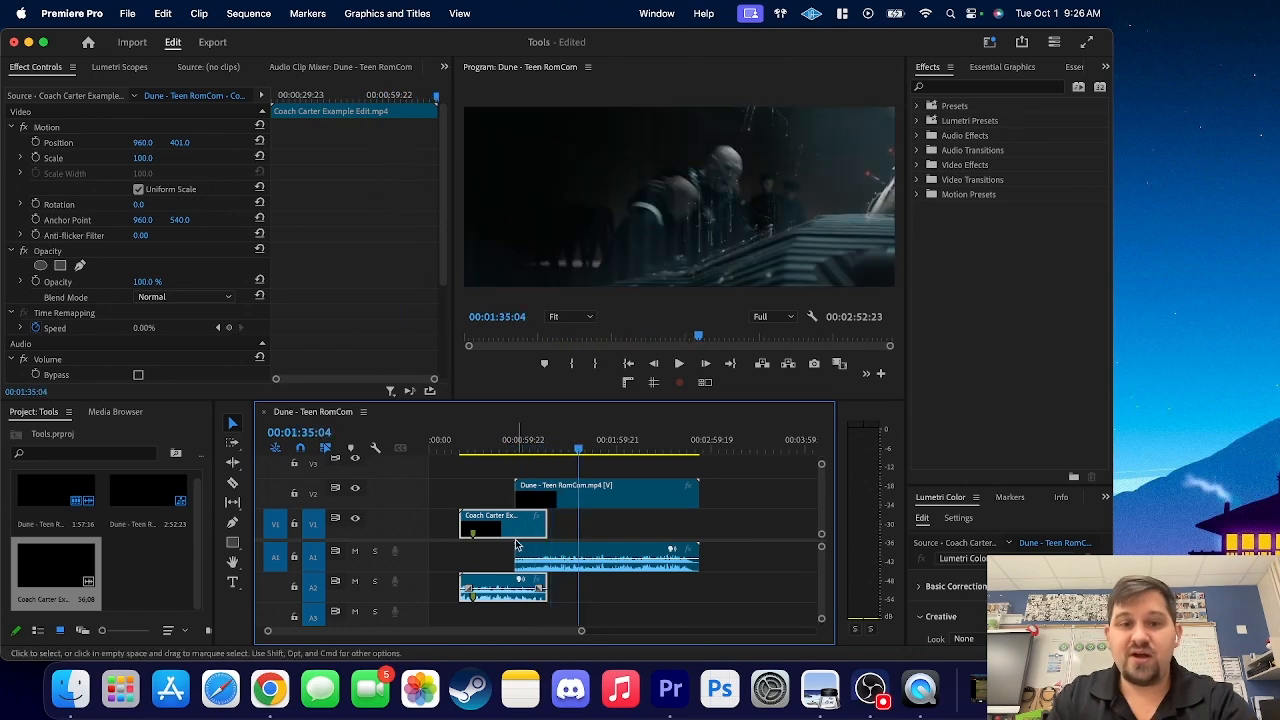
pyautogui.moveTo(523, 536); pyautogui.dragTo(722, 540)
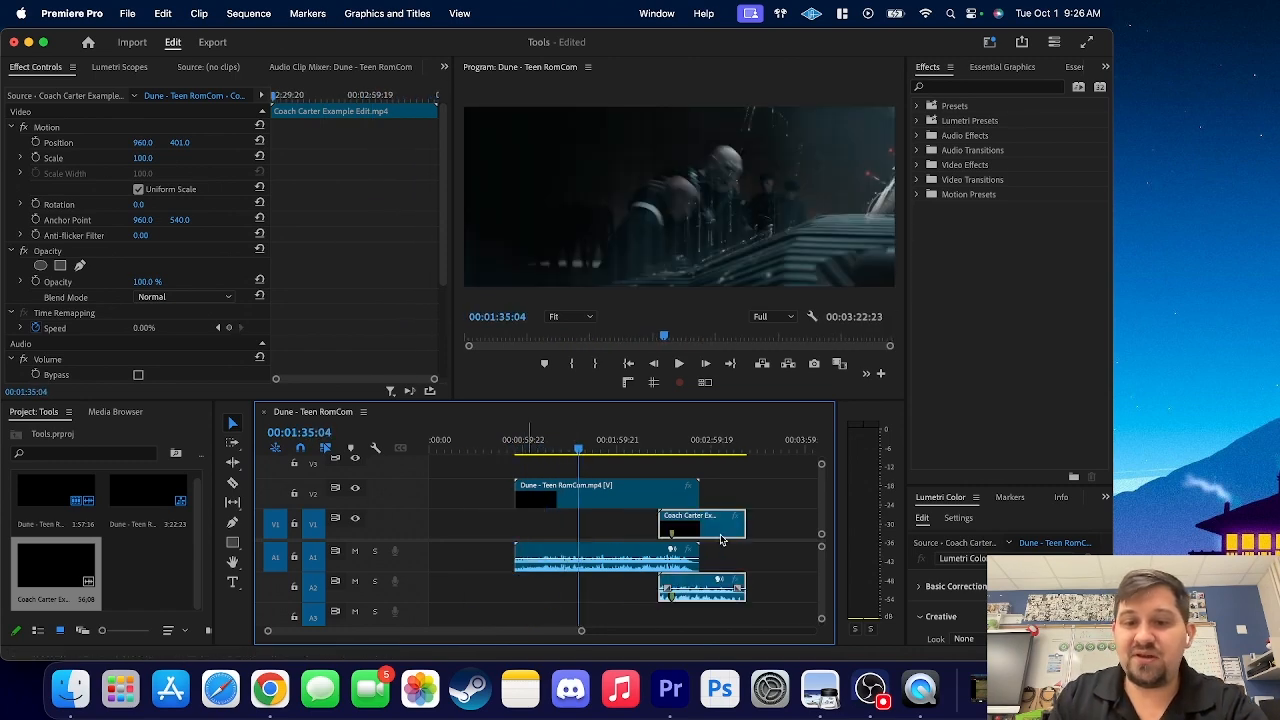
pyautogui.moveTo(640, 500); pyautogui.dragTo(566, 502)
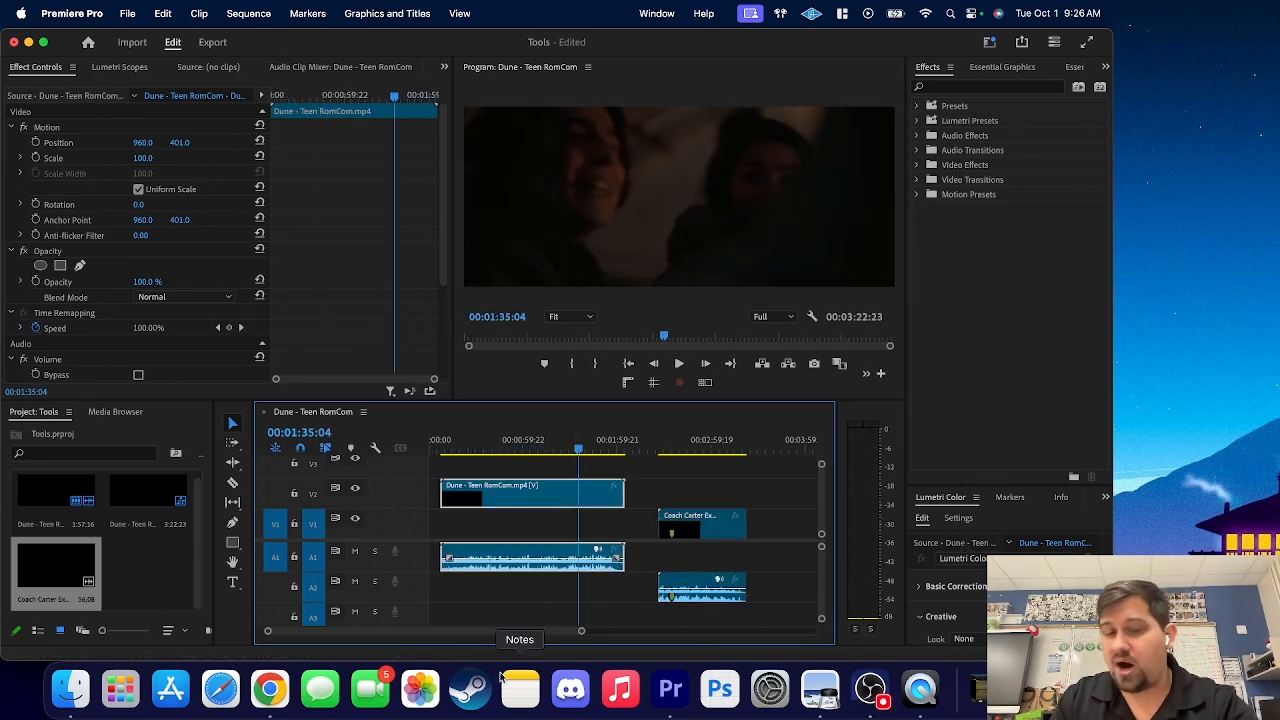
# Delete the Coach Carter clip from the timeline and return the Dune clip to V1 at the start of the sequence
pyautogui.click(700, 525)
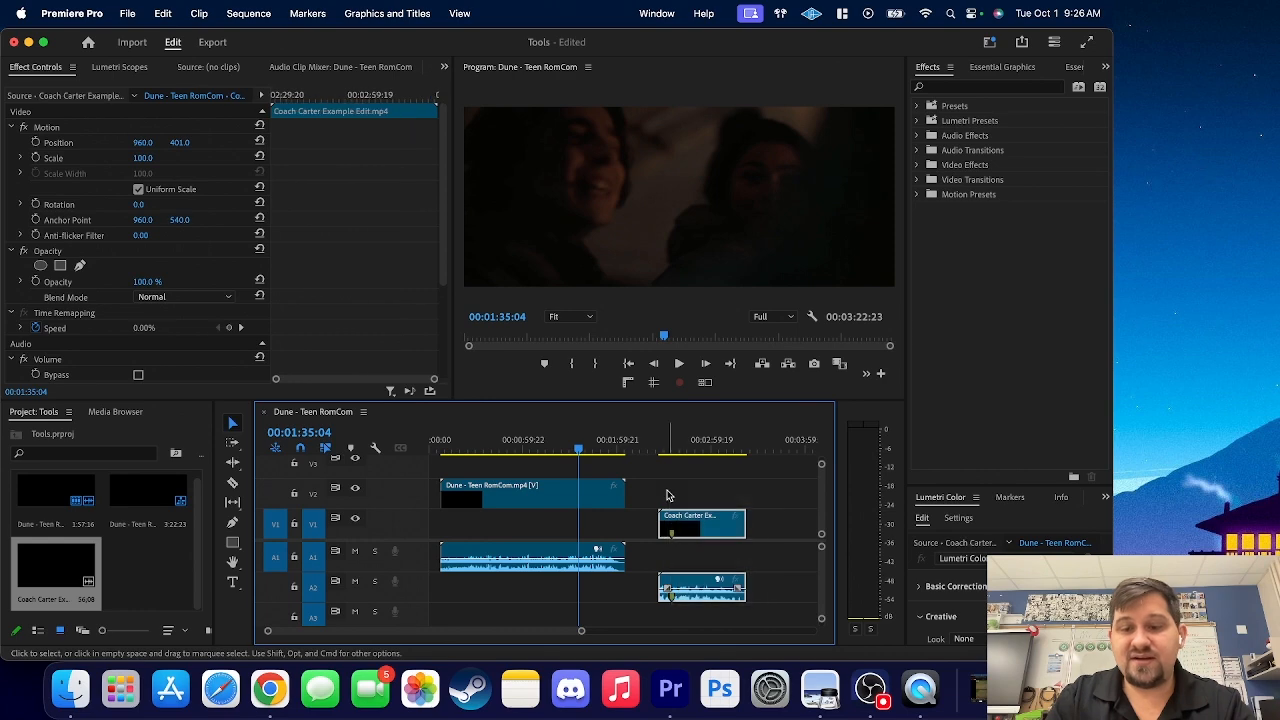
pyautogui.press('Delete')
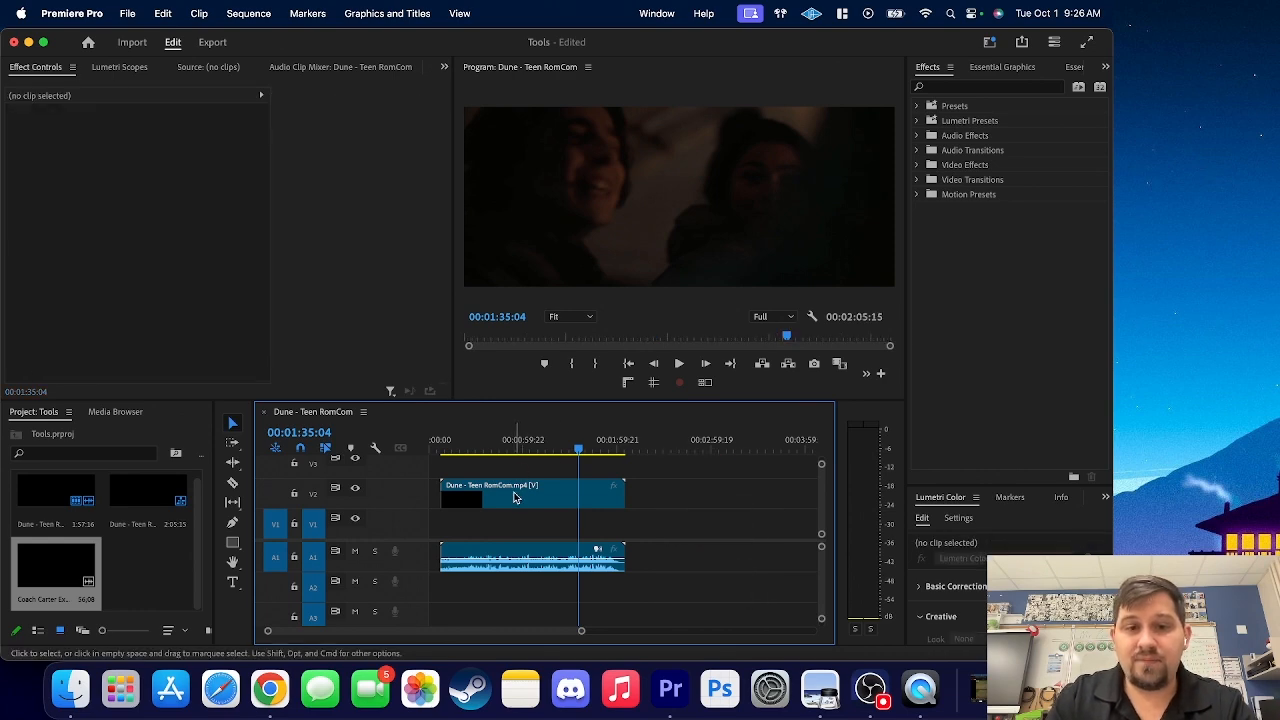
pyautogui.moveTo(517, 491); pyautogui.dragTo(471, 530)
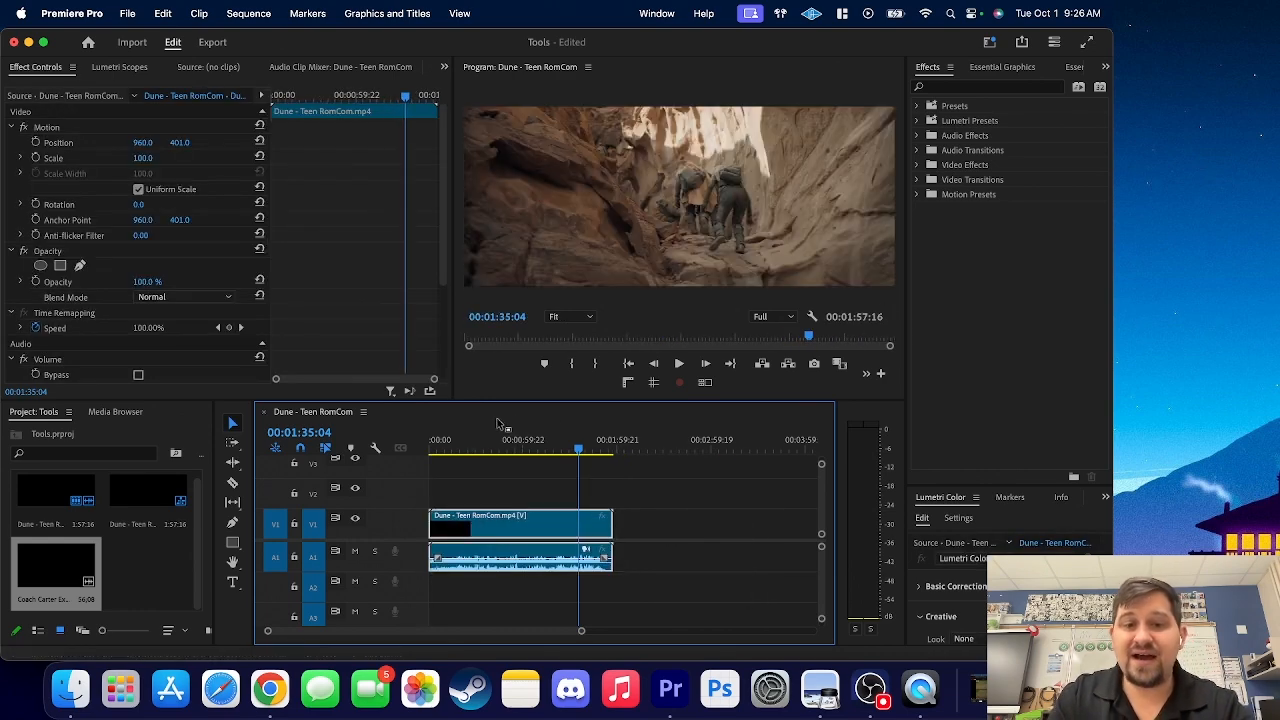
# Trim the start of the Dune clip to 00:00:21:14, then set the playhead to 00:00:26:17
pyautogui.moveTo(438, 447)
pyautogui.mouseDown()
pyautogui.moveTo(486, 453)
pyautogui.moveTo(463, 450)
pyautogui.mouseUp()
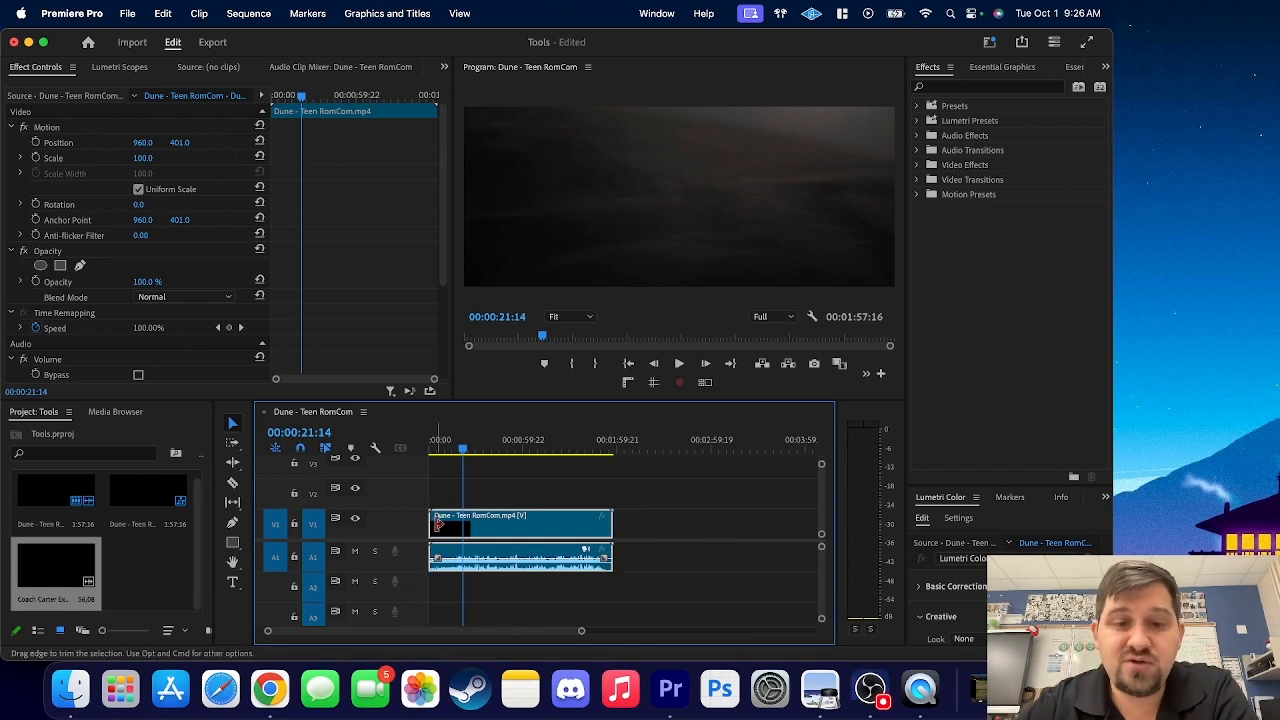
pyautogui.moveTo(436, 524); pyautogui.dragTo(465, 526)
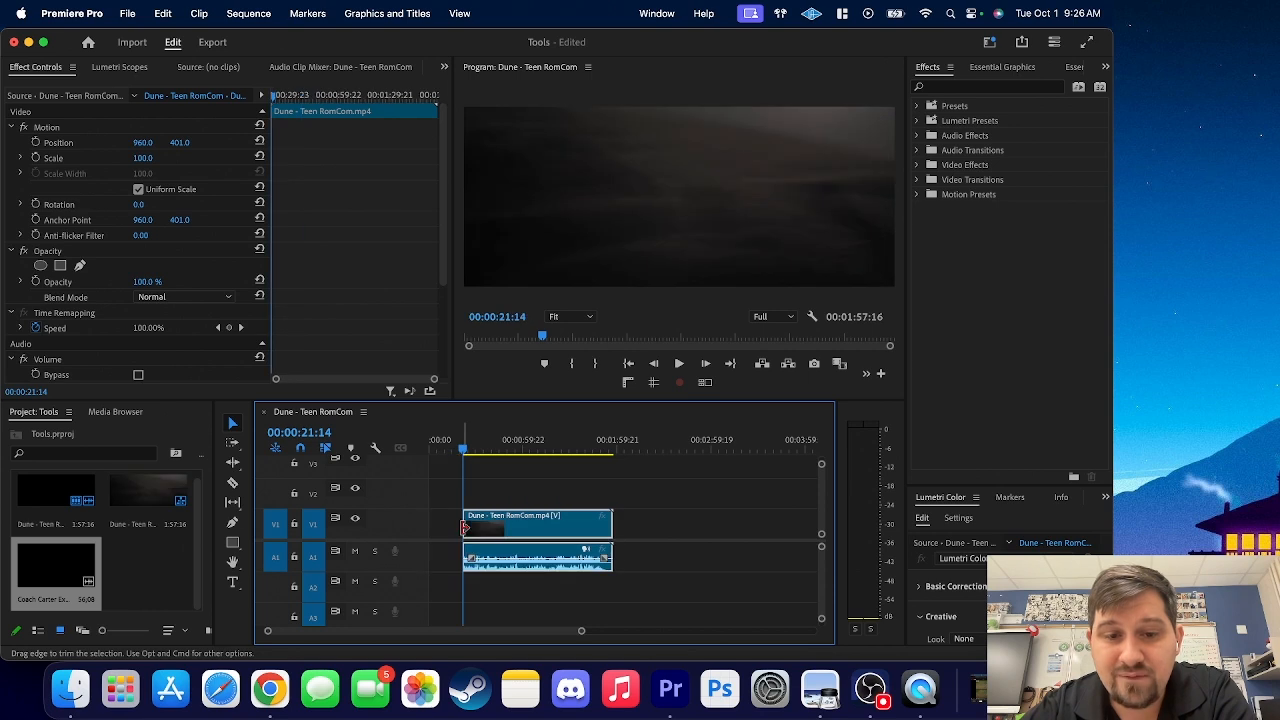
pyautogui.moveTo(463, 449); pyautogui.dragTo(470, 448)
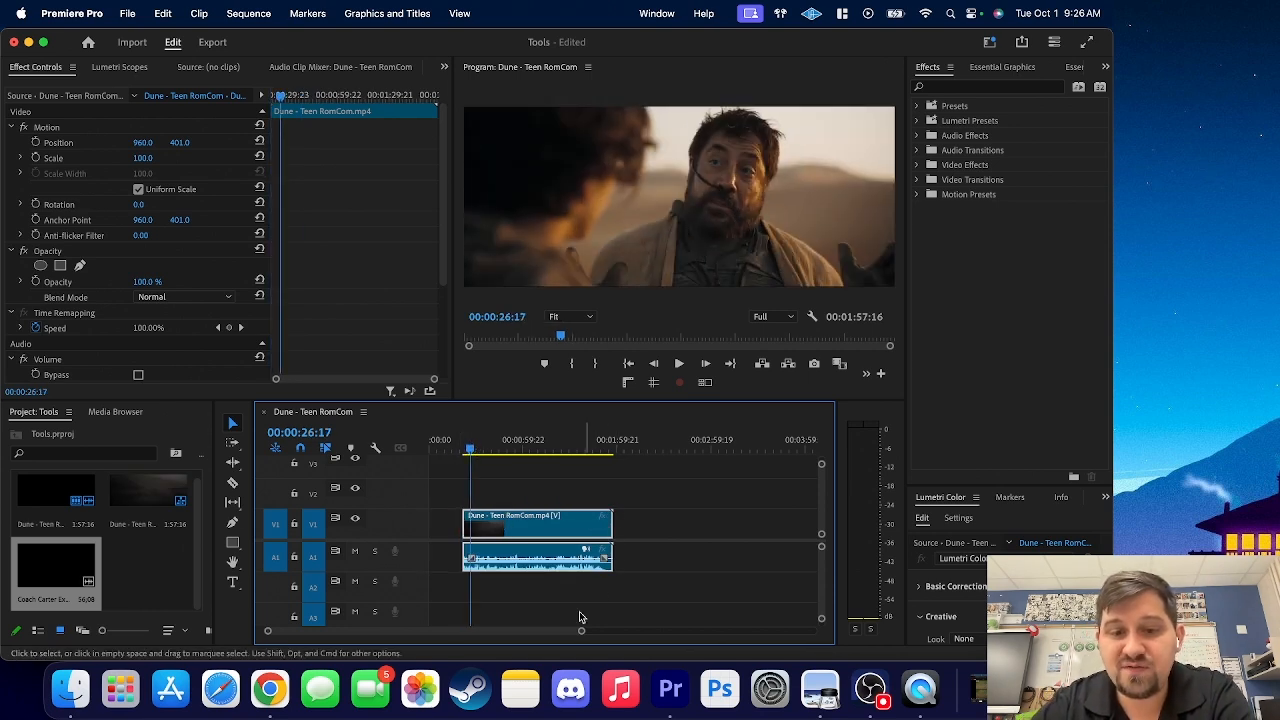
# Extend the trimmed start of the Dune clip back to the beginning of the sequence
pyautogui.moveTo(581, 631); pyautogui.dragTo(517, 636)
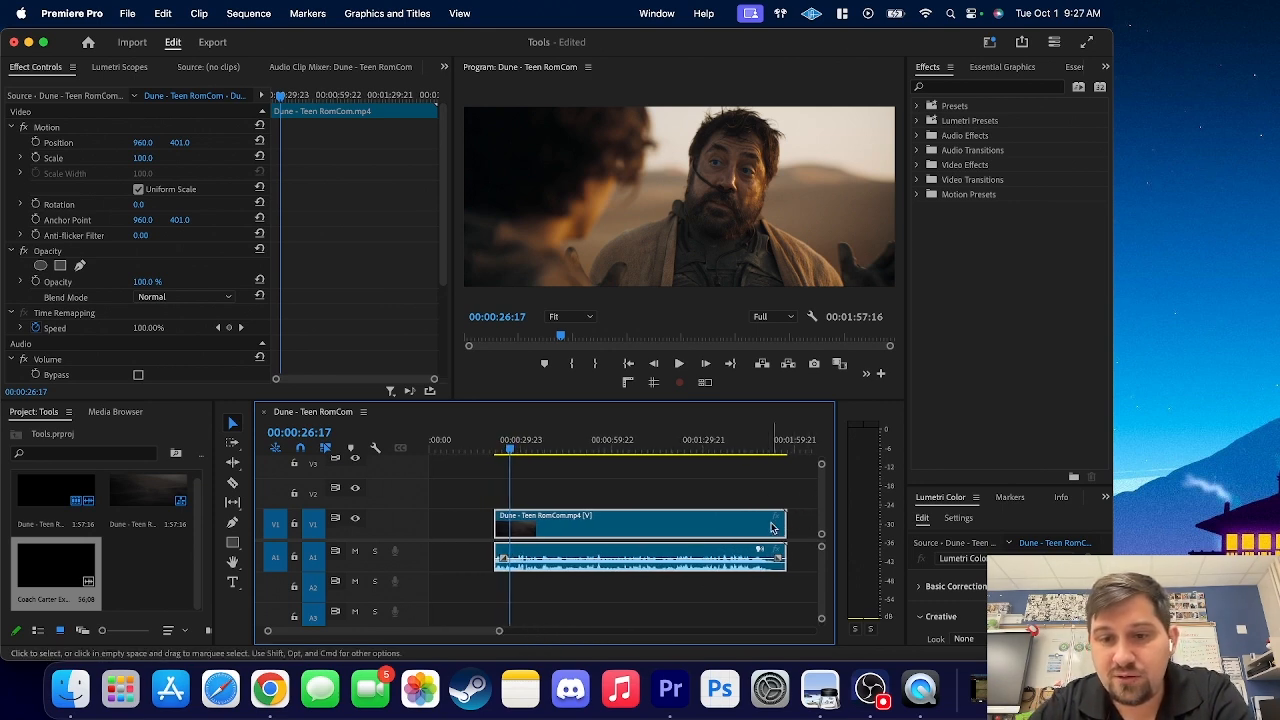
pyautogui.click(489, 522)
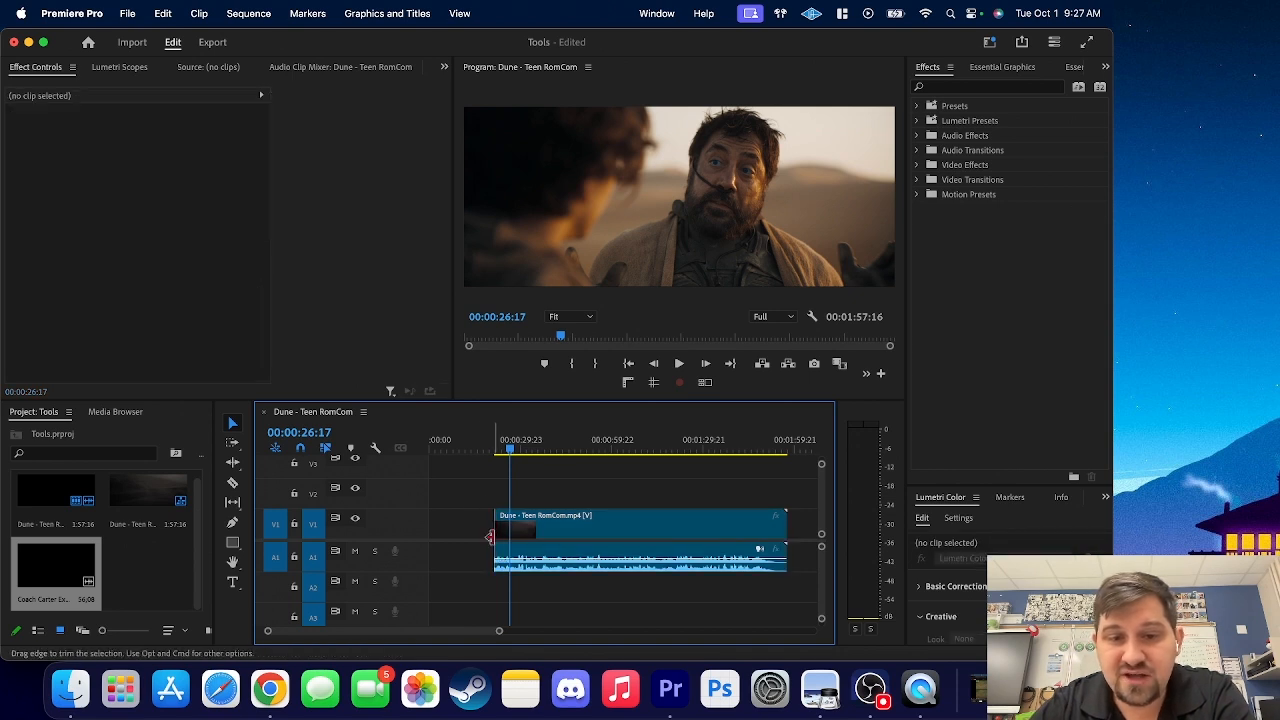
pyautogui.moveTo(502, 530); pyautogui.dragTo(429, 528)
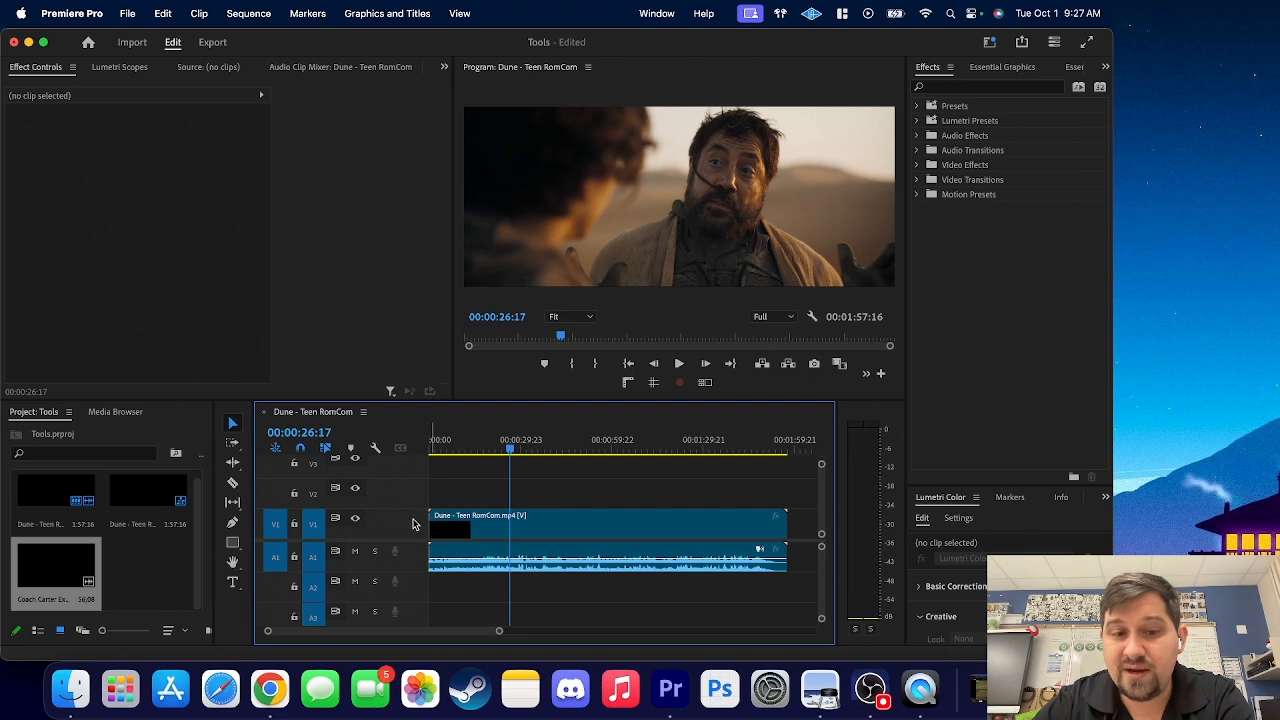
# Move the whole Dune clip about 21 seconds later on V1 and deselect it
pyautogui.moveTo(521, 523); pyautogui.dragTo(587, 525)
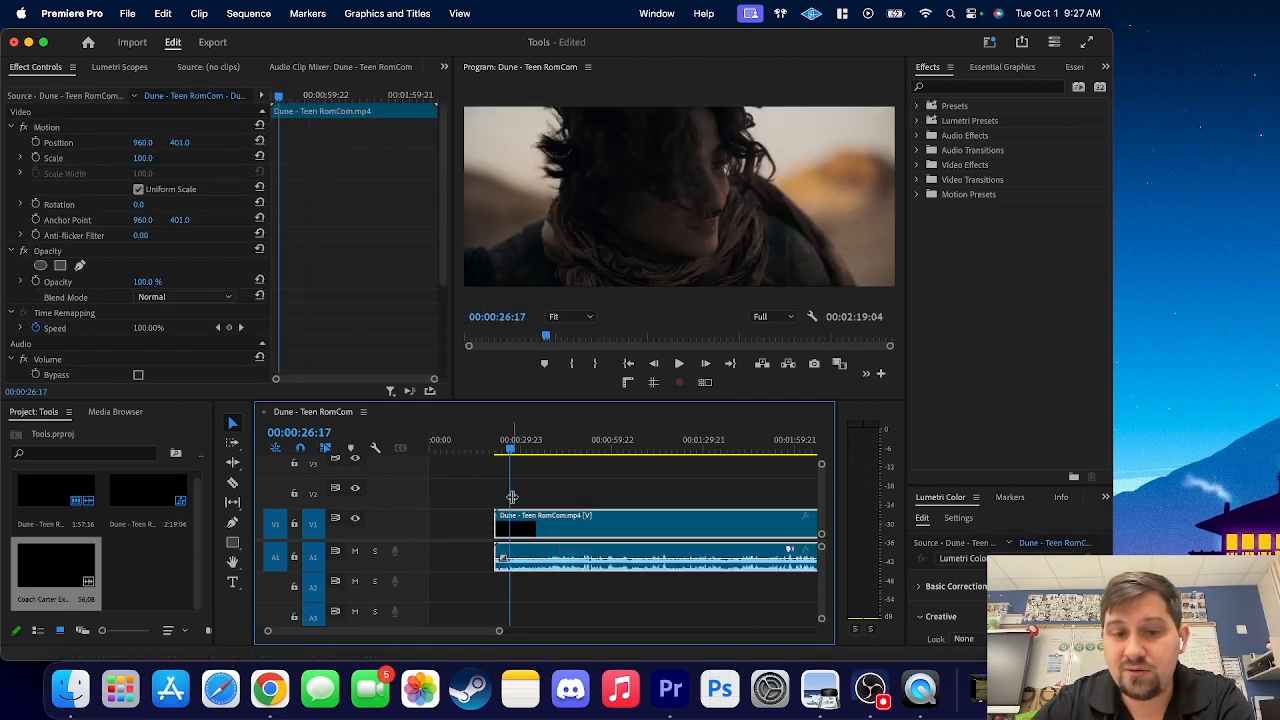
pyautogui.click(563, 491)
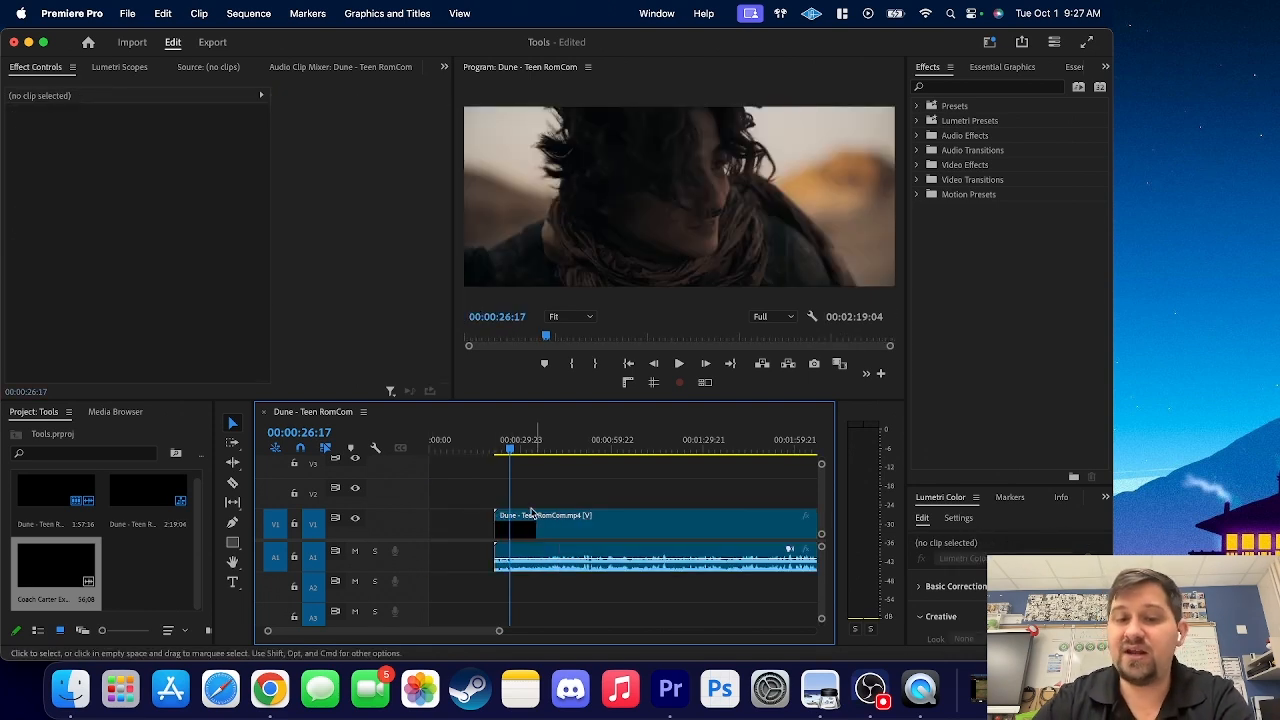
# Try trimming the start of the Dune clip to two later points, undoing each trim
pyautogui.moveTo(533, 515); pyautogui.dragTo(605, 520)
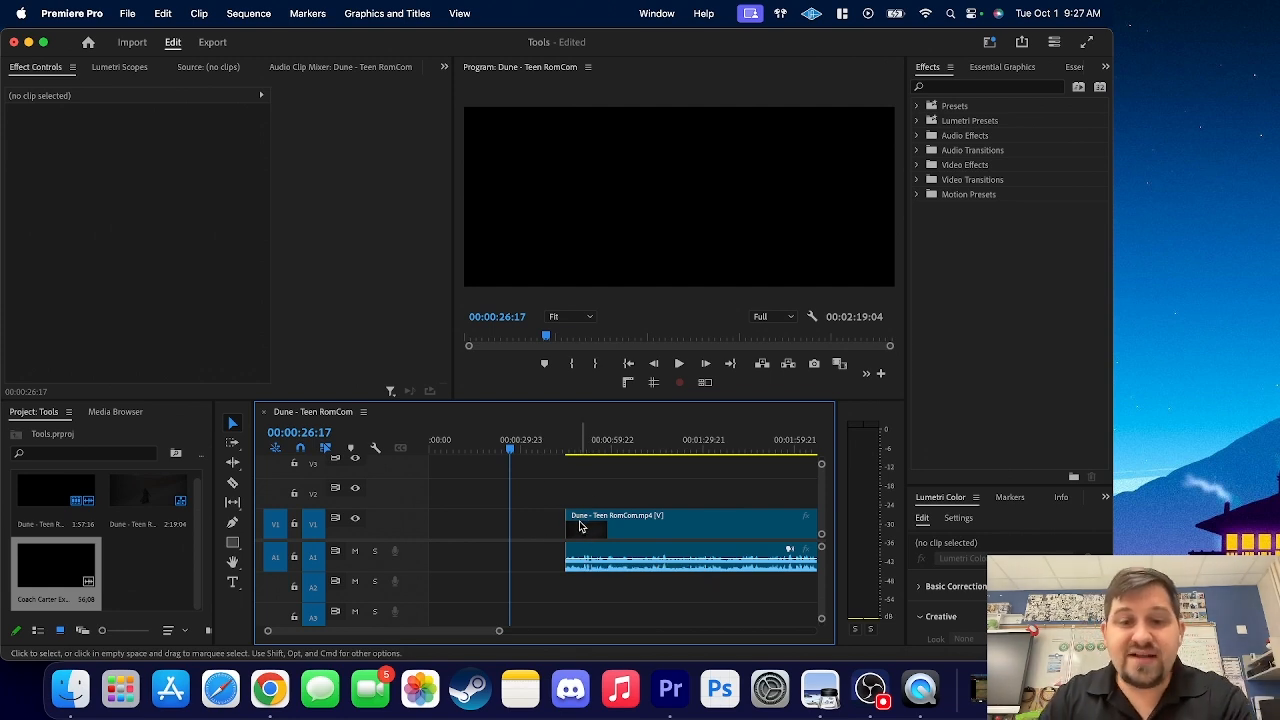
pyautogui.press('cmd+z')
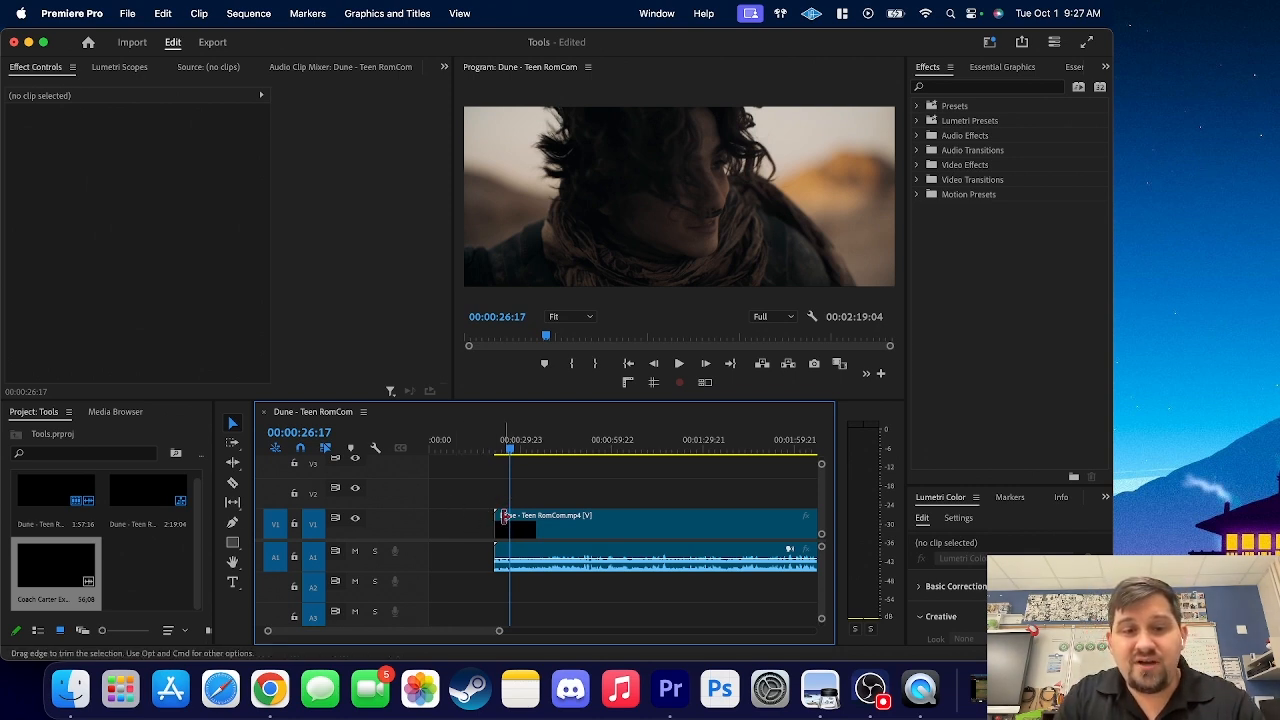
pyautogui.moveTo(498, 522); pyautogui.dragTo(596, 526)
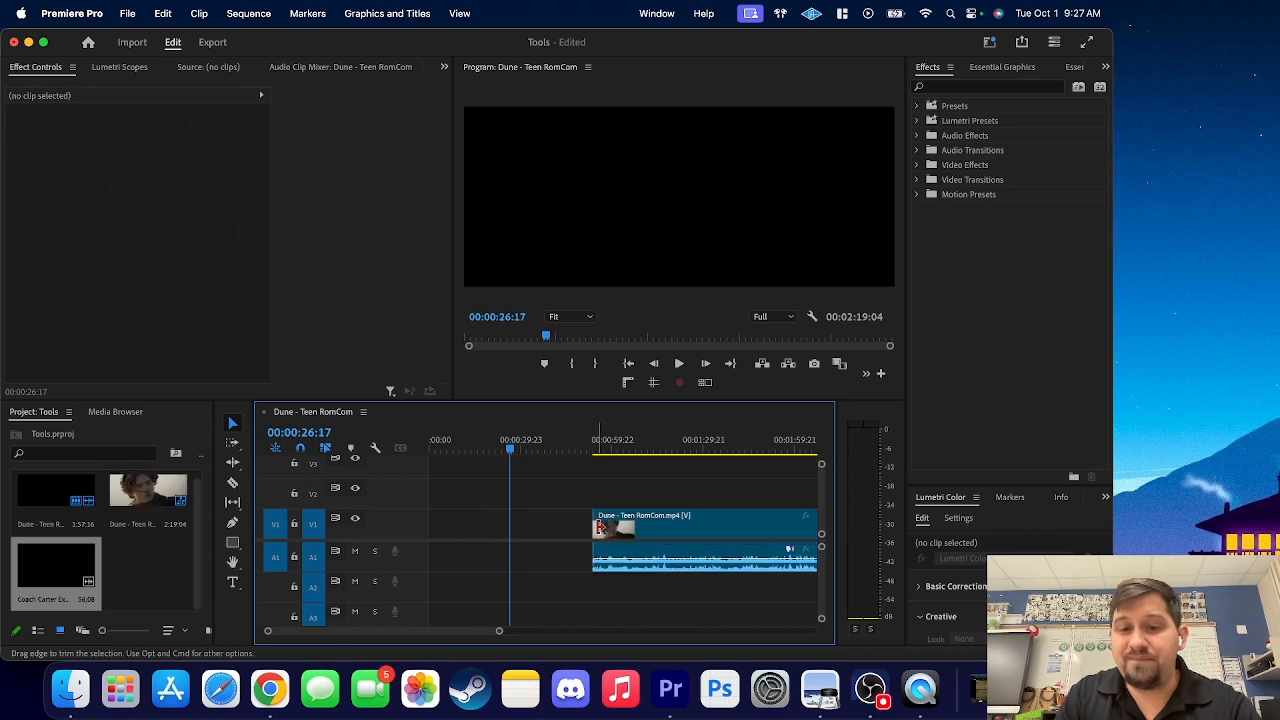
pyautogui.press('super+z')
# Set the playhead to 00:00:50:08 and raise the Dune video clip from V1 to V2 at the same time position
pyautogui.moveTo(518, 452); pyautogui.dragTo(567, 450)
pyautogui.moveTo(508, 632); pyautogui.dragTo(525, 634)
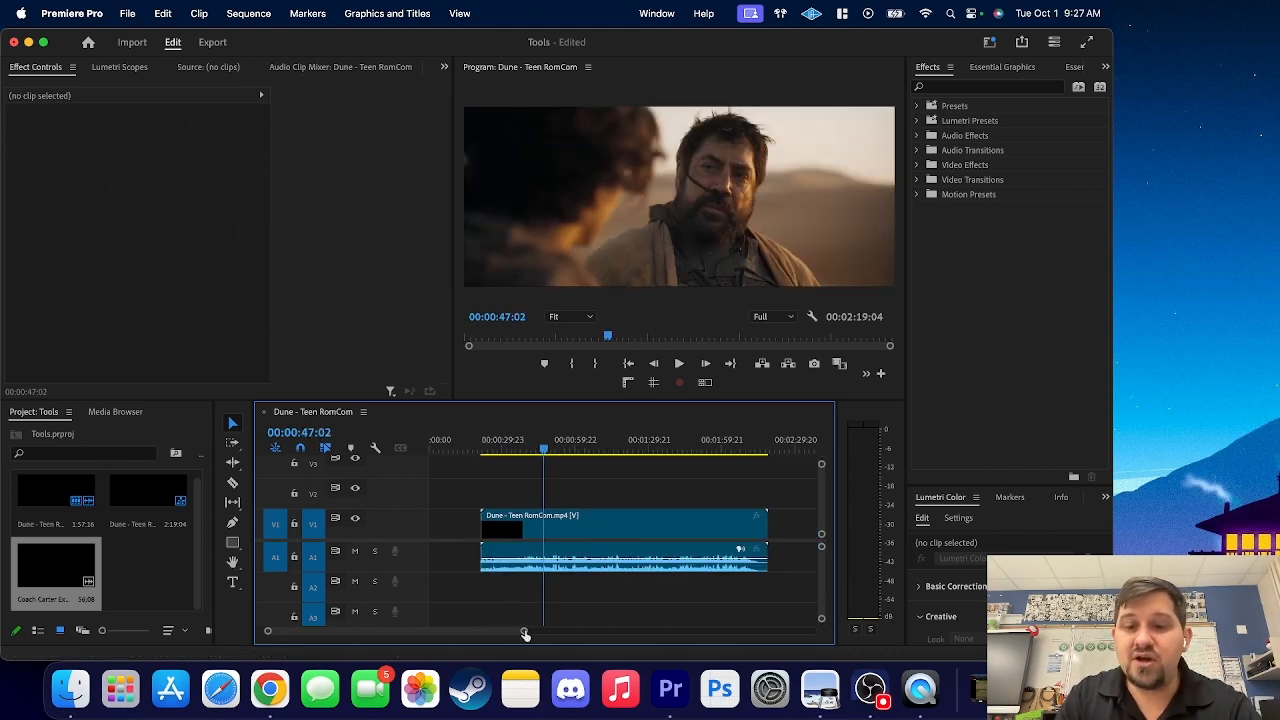
pyautogui.moveTo(543, 449)
pyautogui.mouseDown()
pyautogui.moveTo(640, 449)
pyautogui.moveTo(552, 449)
pyautogui.mouseUp()
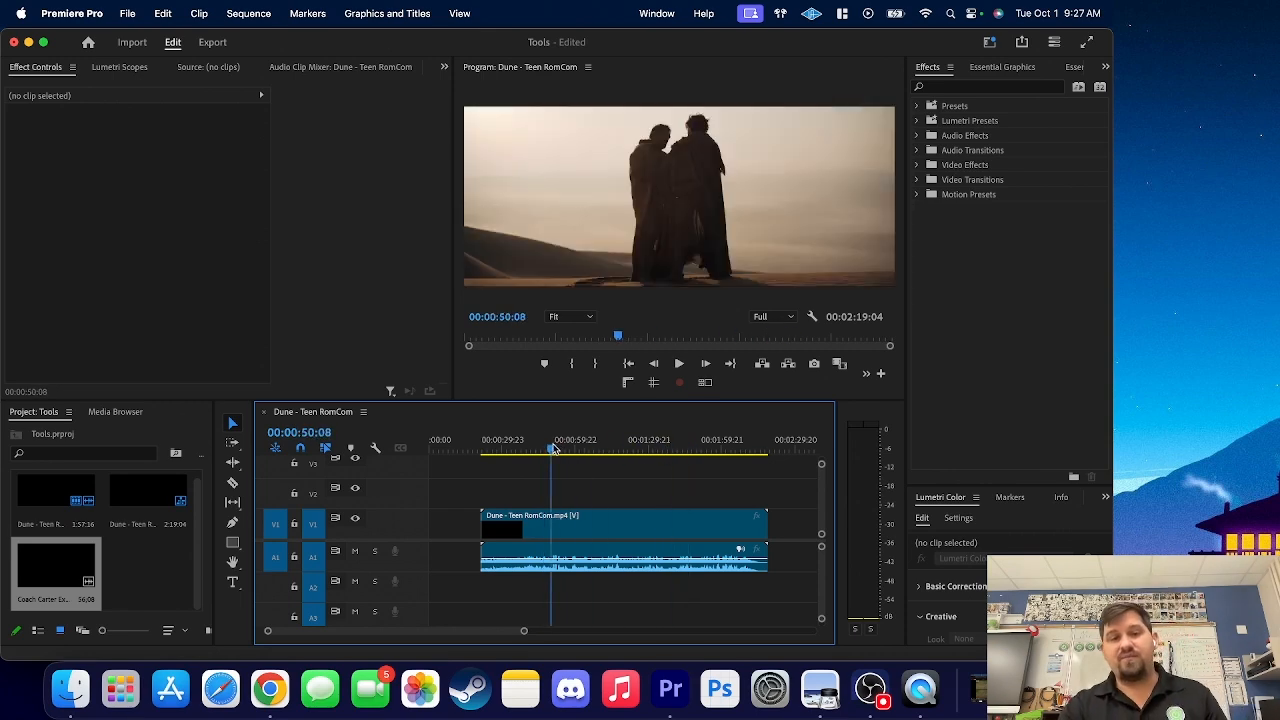
pyautogui.moveTo(560, 535); pyautogui.dragTo(578, 500)
# Activate the Track Select Forward Tool
pyautogui.click(235, 446)
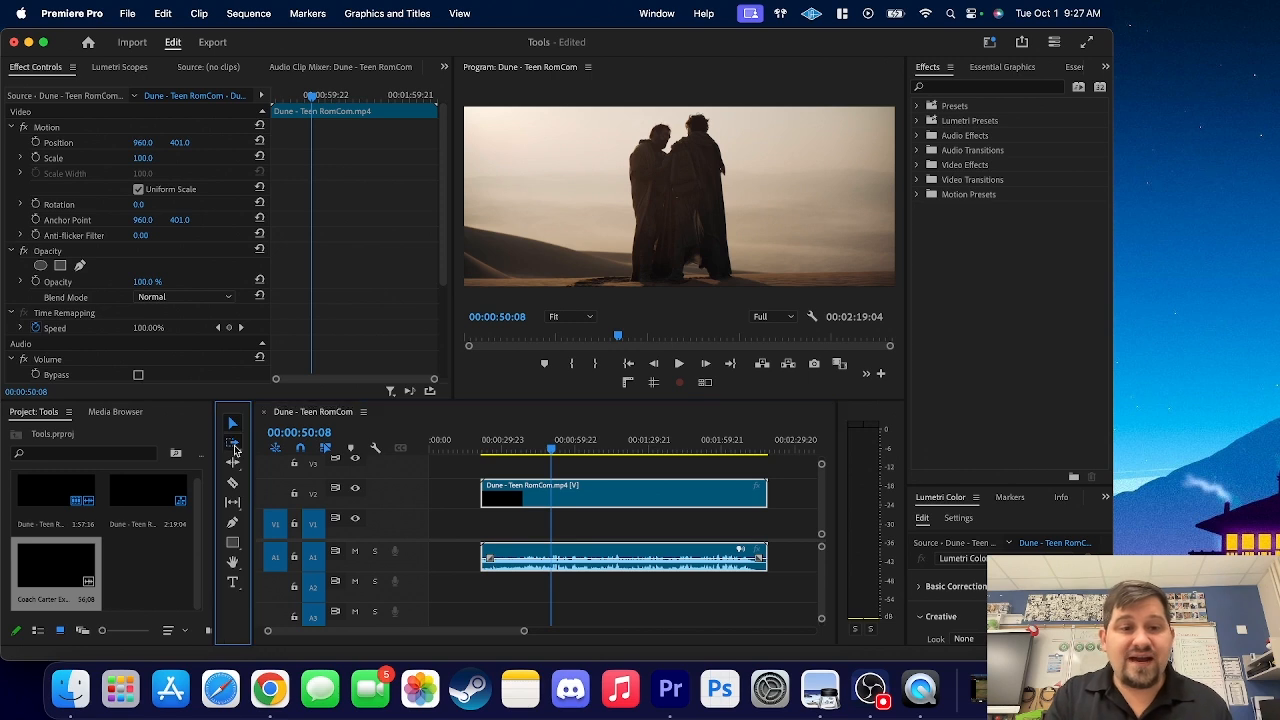
pyautogui.click(235, 447)
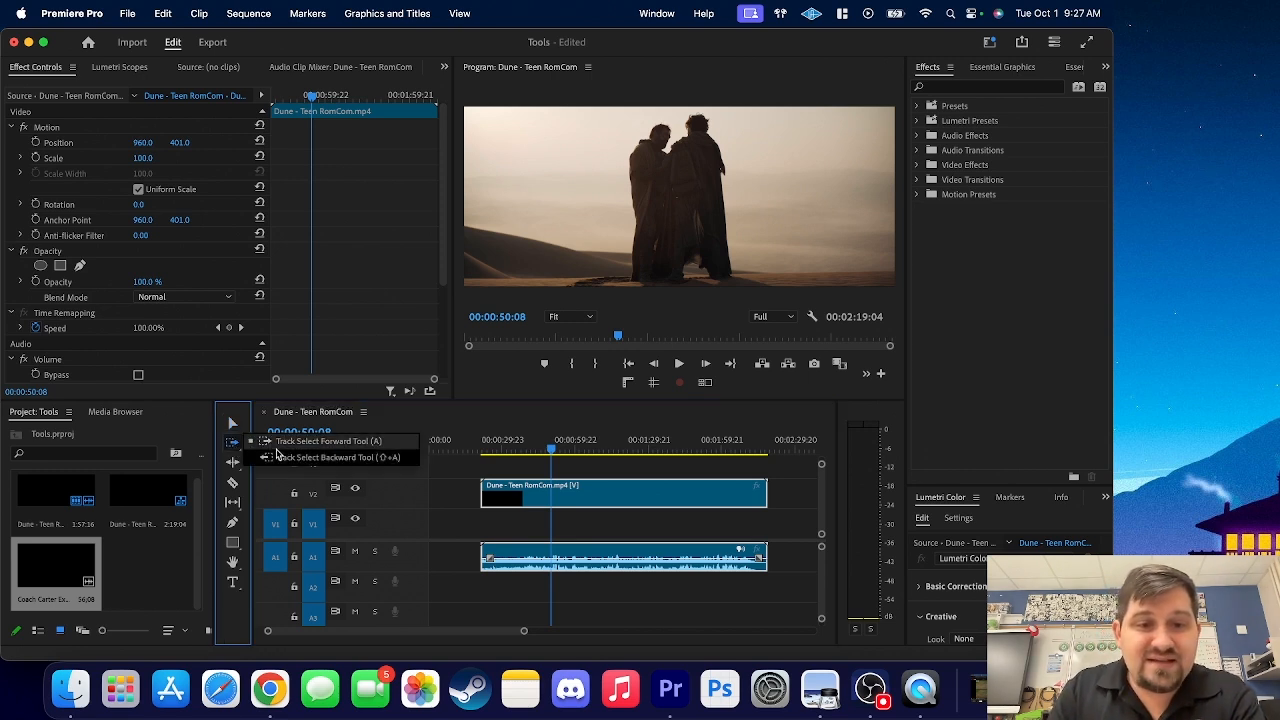
pyautogui.click(250, 443)
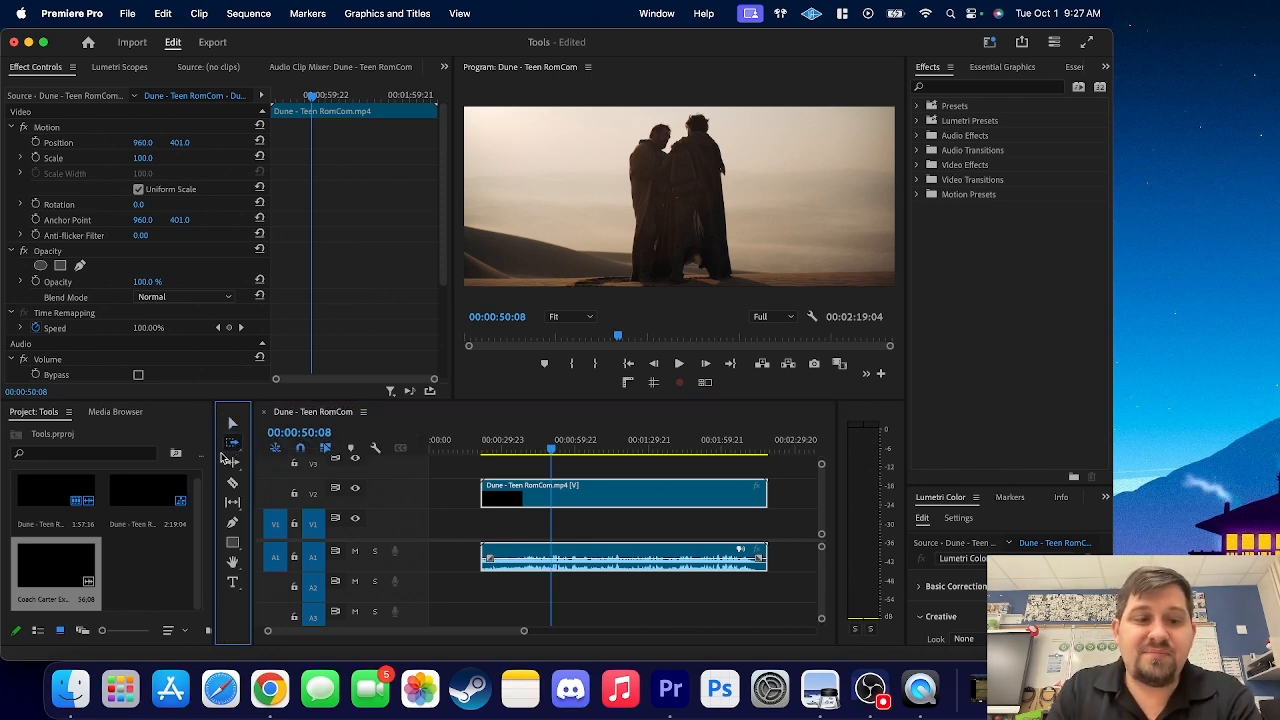
# Add the Coach Carter clip to V2 directly after the Dune clip, with its audio on A2
pyautogui.moveTo(57, 565); pyautogui.dragTo(780, 508)
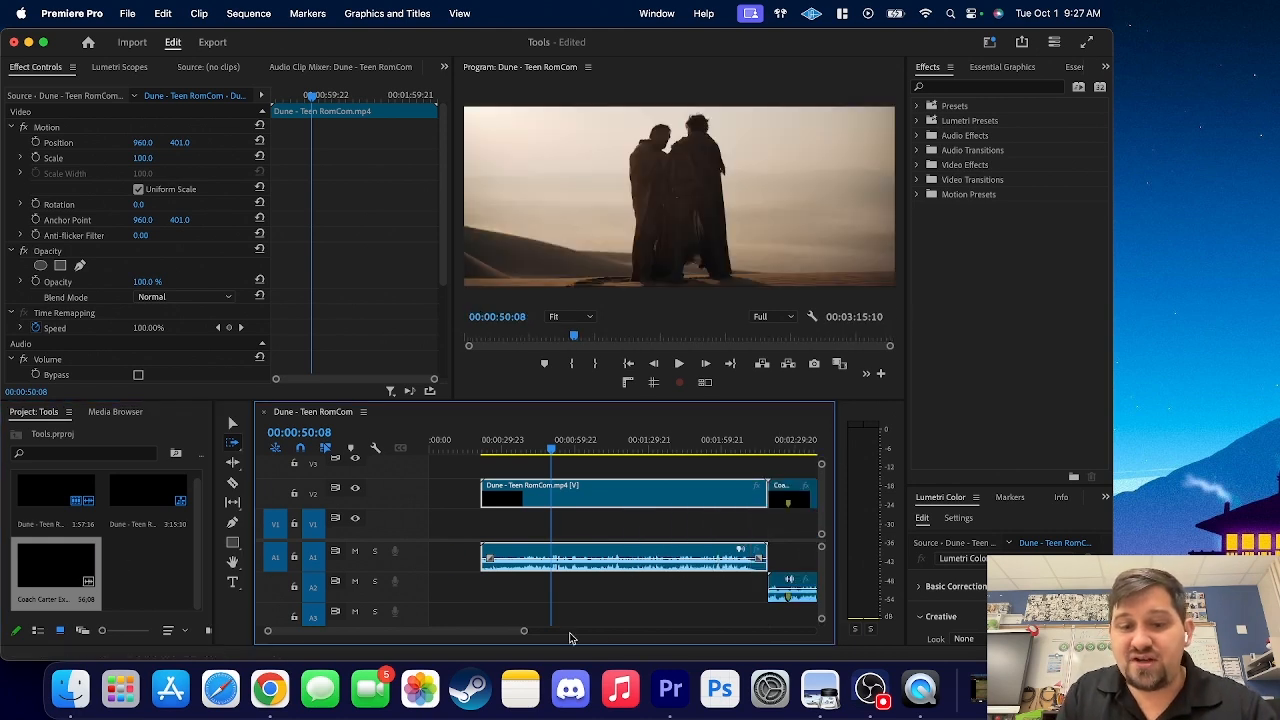
pyautogui.scroll(-5, 530, 632)
pyautogui.moveTo(586, 633); pyautogui.dragTo(661, 634)
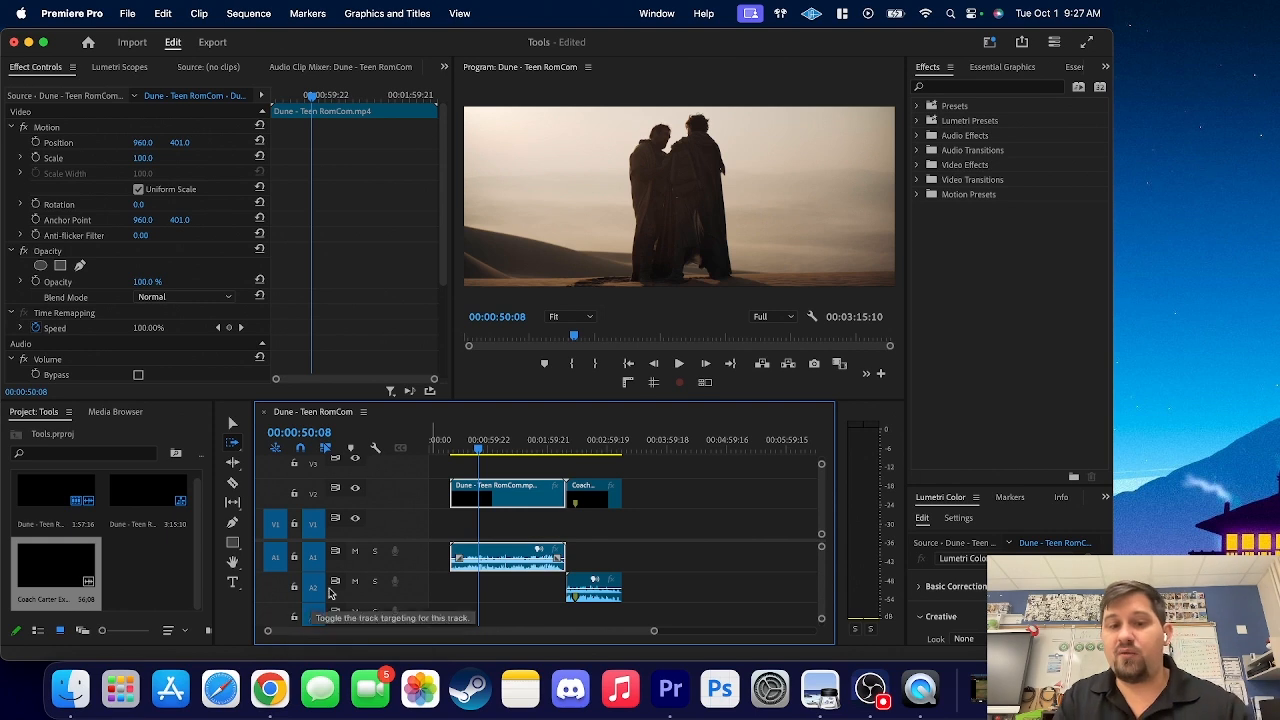
# Clear the selection and use Track Select Forward to select every clip from the start of the timeline
pyautogui.click(661, 521)
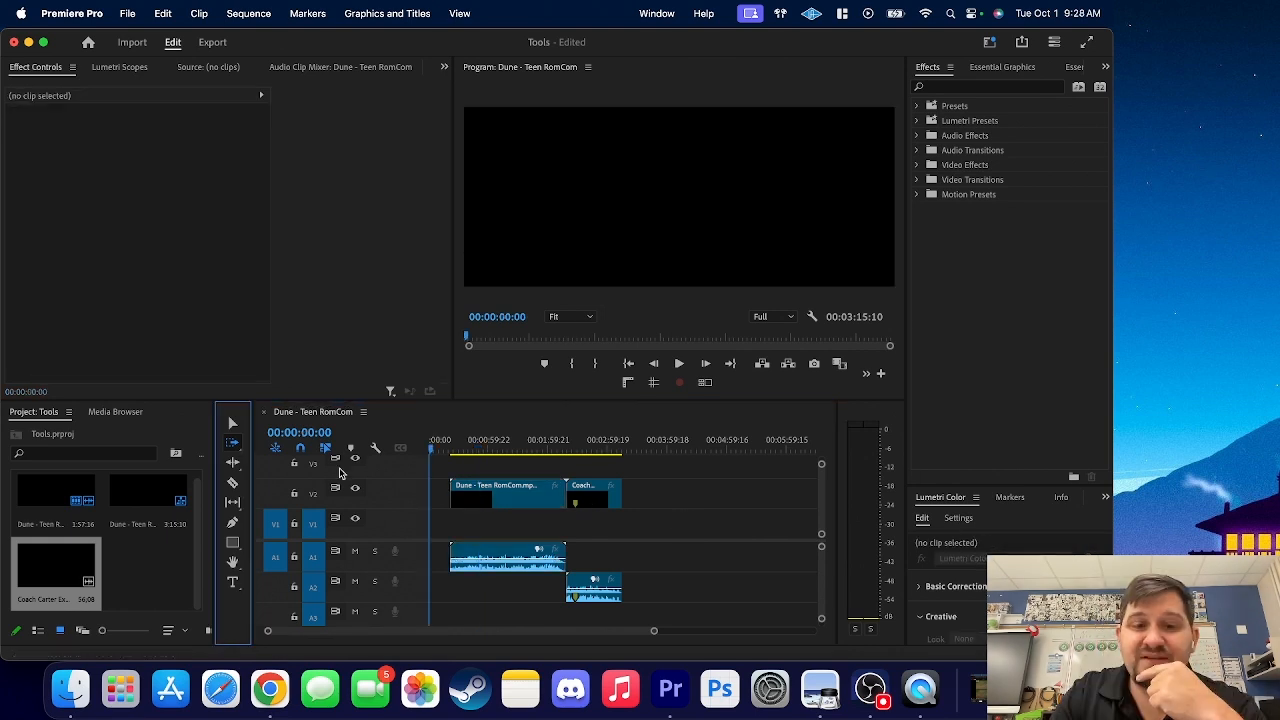
pyautogui.click(440, 500)
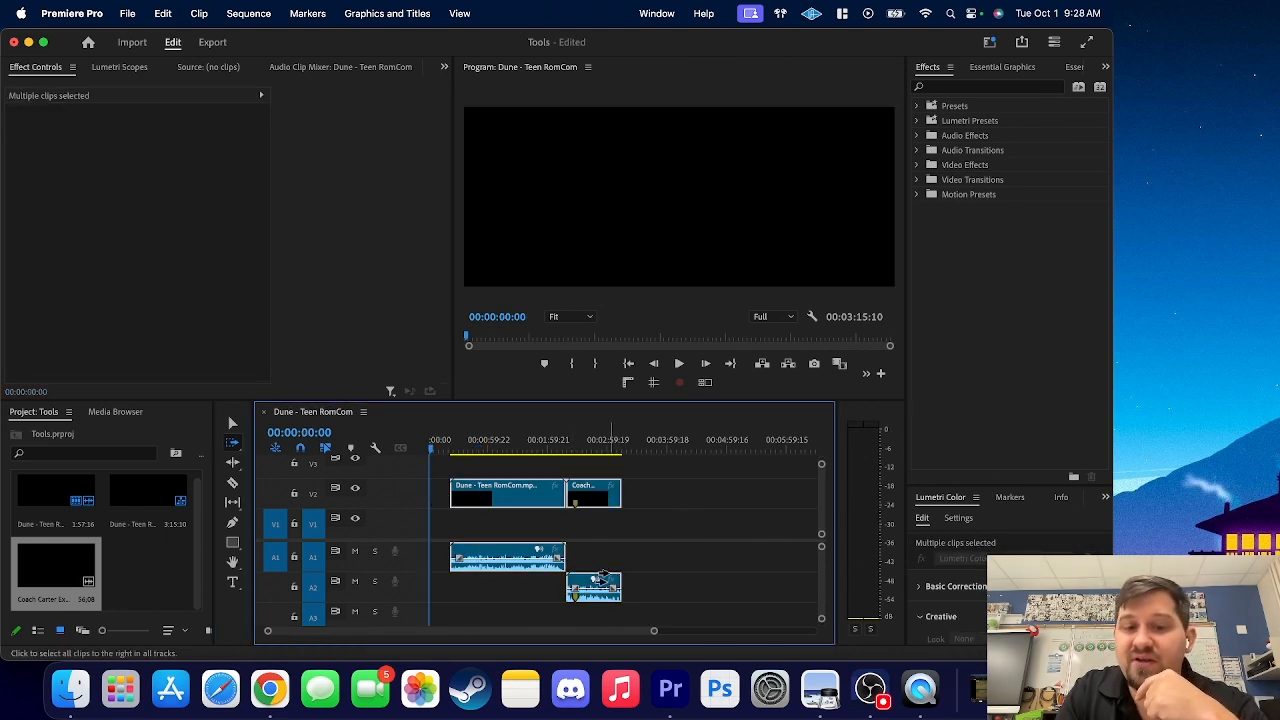
# With the Selection Tool, lower the Dune and Coach Carter clips from V2 to V1, with both audio clips on A1
pyautogui.click(233, 422)
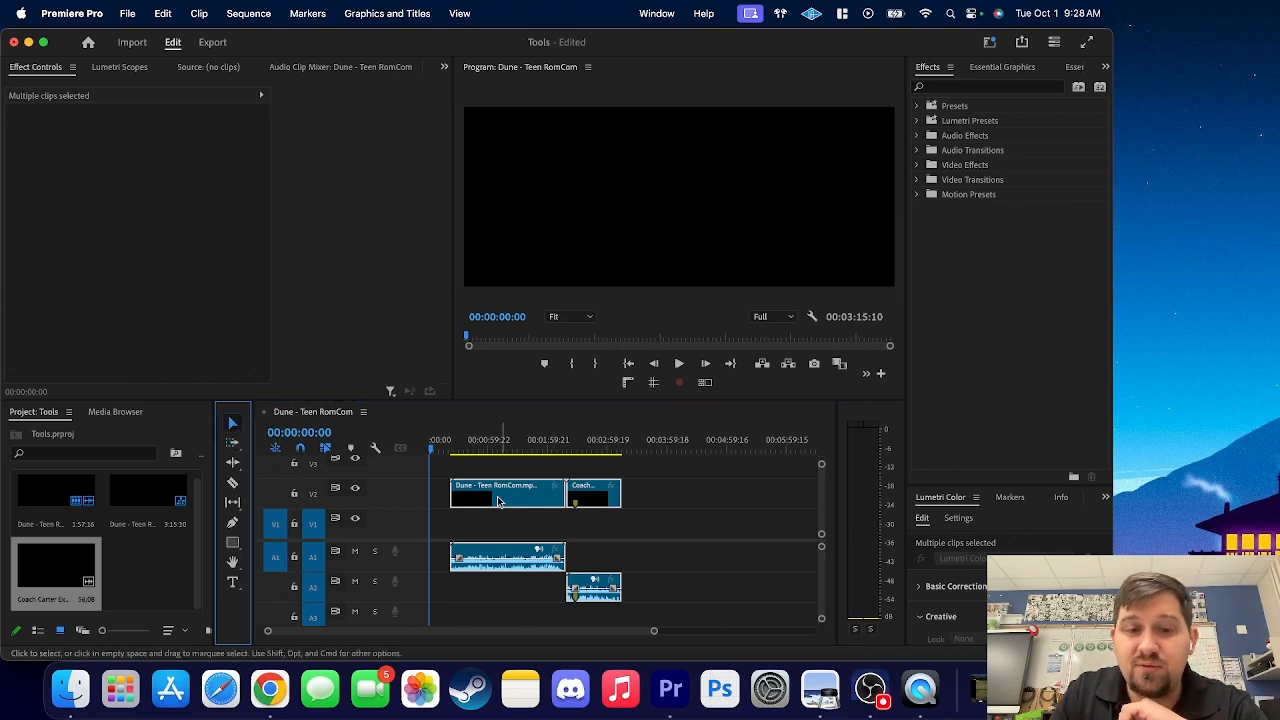
pyautogui.click(494, 530)
pyautogui.moveTo(524, 498); pyautogui.dragTo(526, 520)
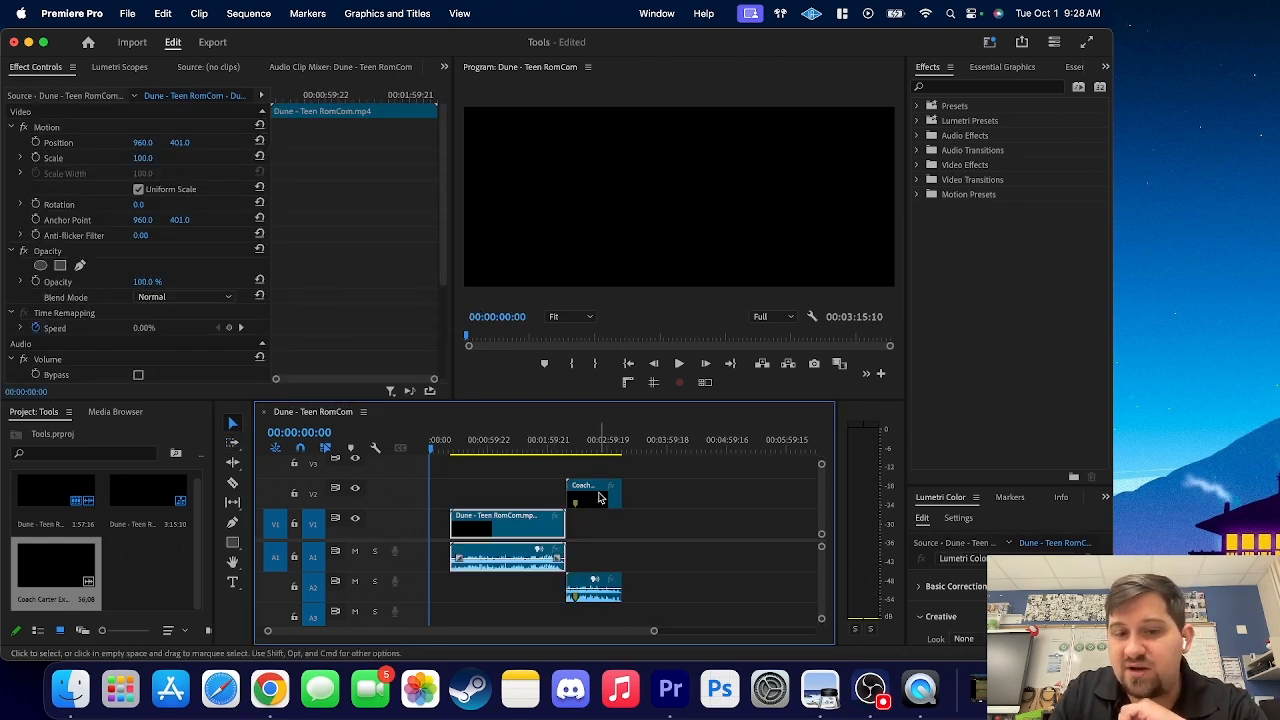
pyautogui.moveTo(600, 497); pyautogui.dragTo(603, 526)
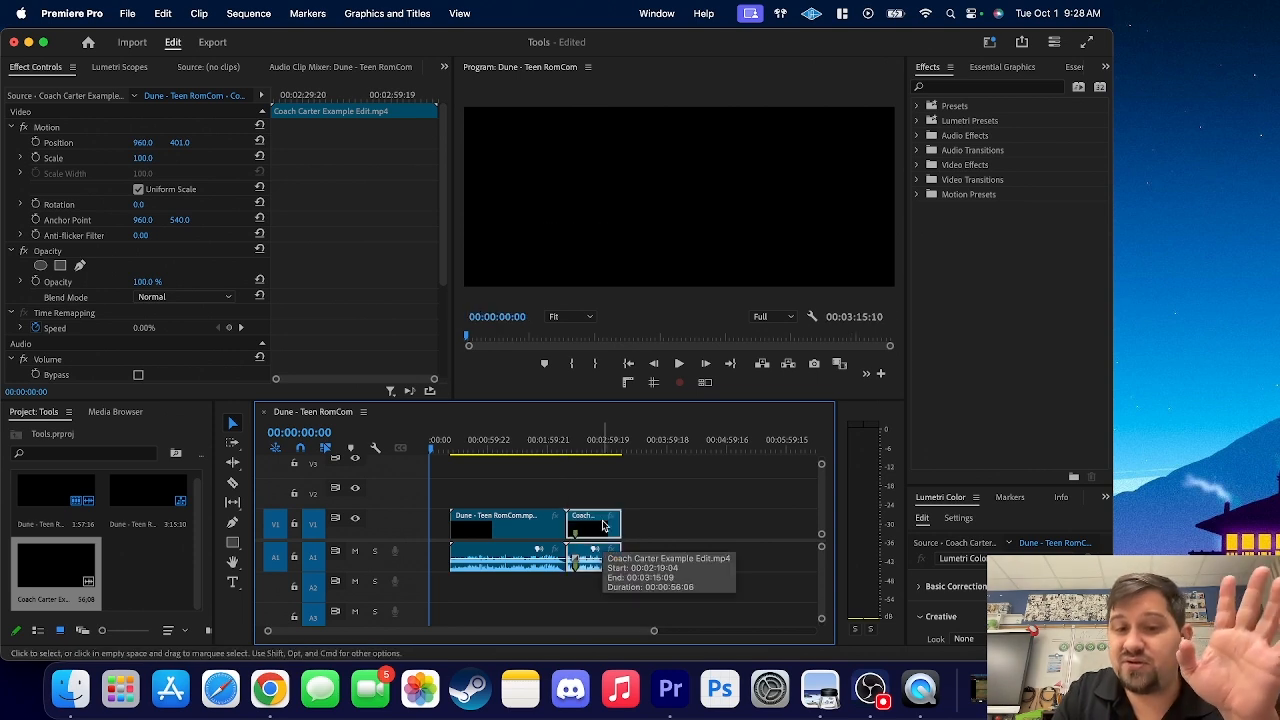
# Move the Coach Carter clip earlier over the end of the Dune clip so that it starts at 00:01:40:02
pyautogui.moveTo(603, 526); pyautogui.dragTo(566, 526)
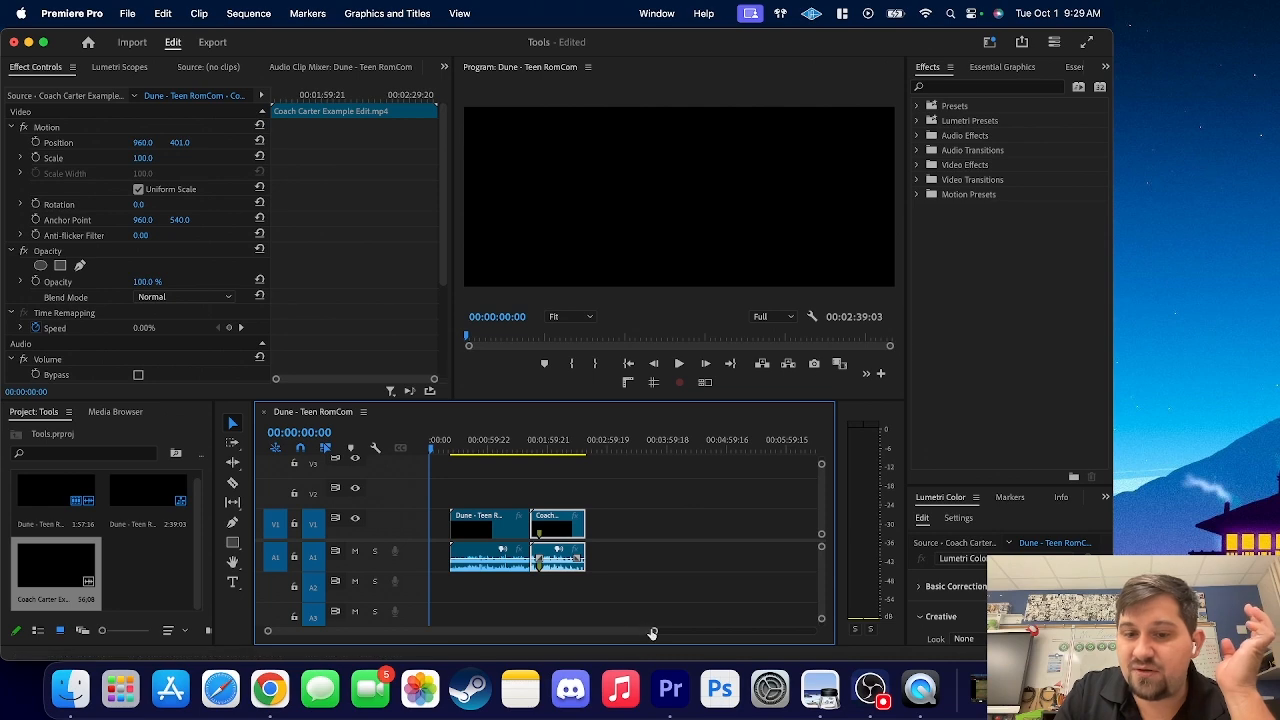
pyautogui.scroll(3, 600, 628)
pyautogui.moveTo(610, 447)
pyautogui.mouseDown()
pyautogui.moveTo(663, 450)
pyautogui.moveTo(628, 448)
pyautogui.mouseUp()
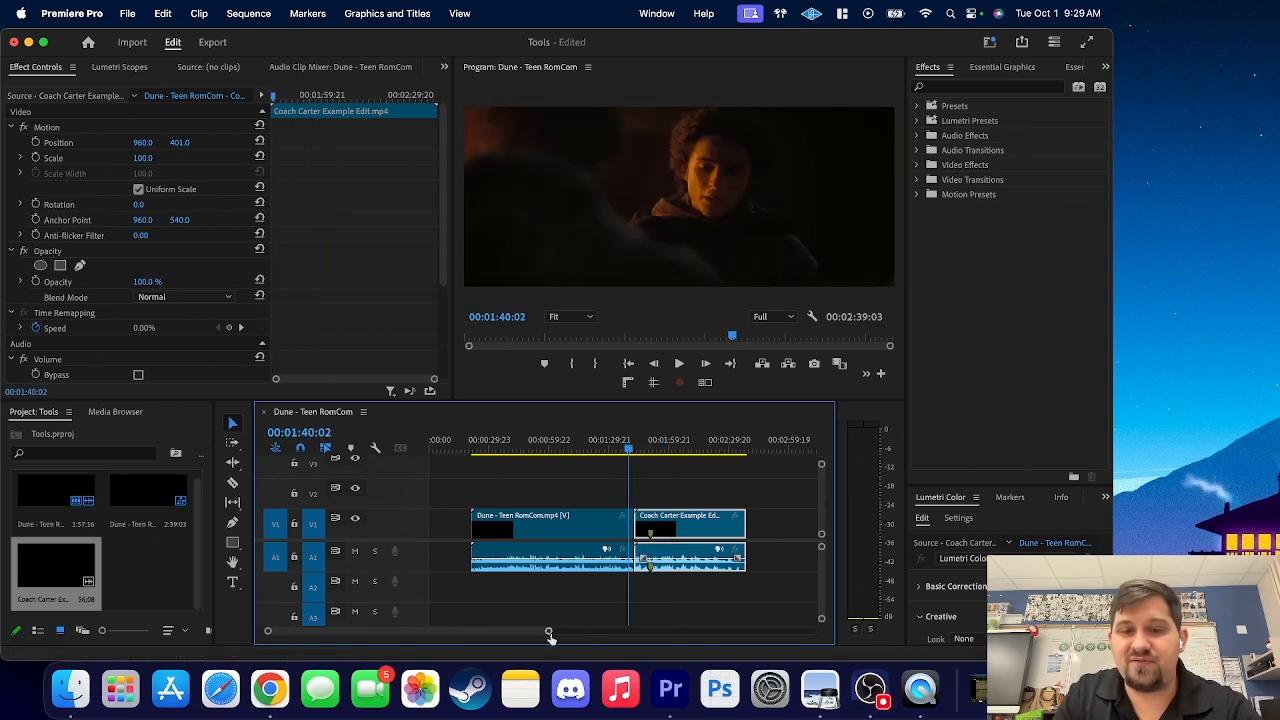
pyautogui.moveTo(686, 518); pyautogui.dragTo(680, 520)
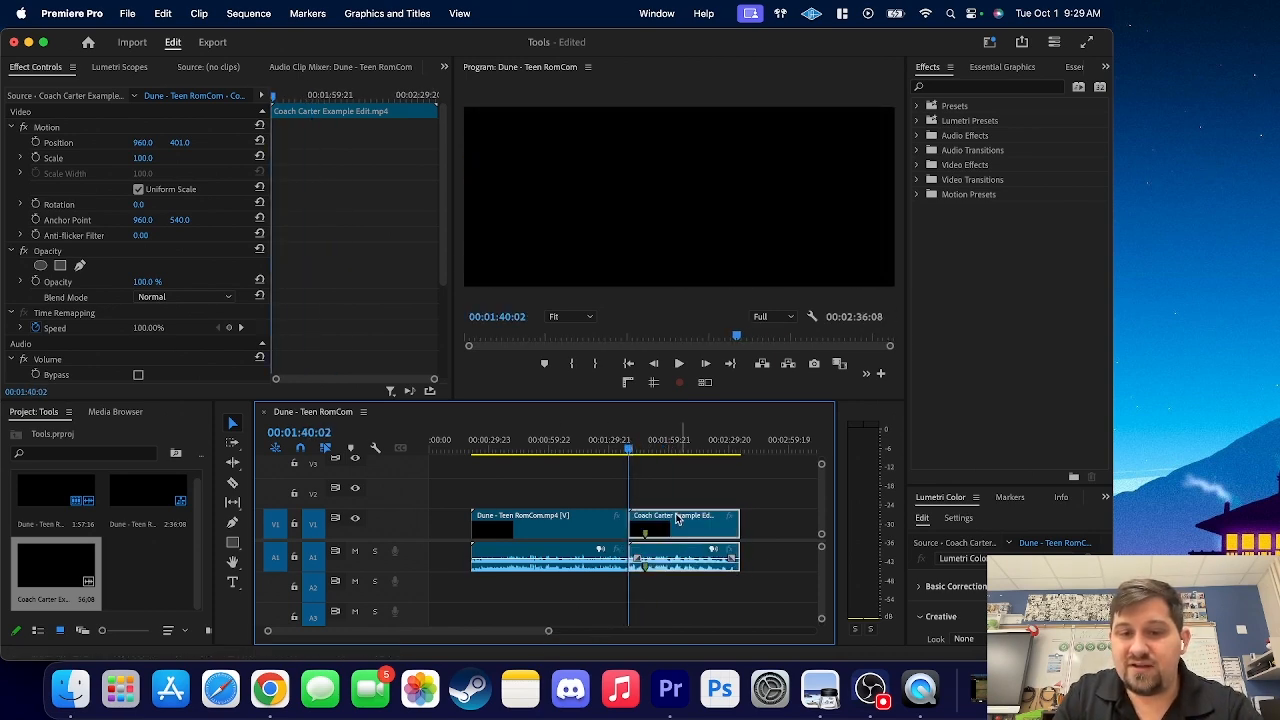
# Play through the cut from the Dune clip into the Coach Carter clip and scrub to 00:01:46:03
pyautogui.click(607, 443)
pyautogui.press('space')
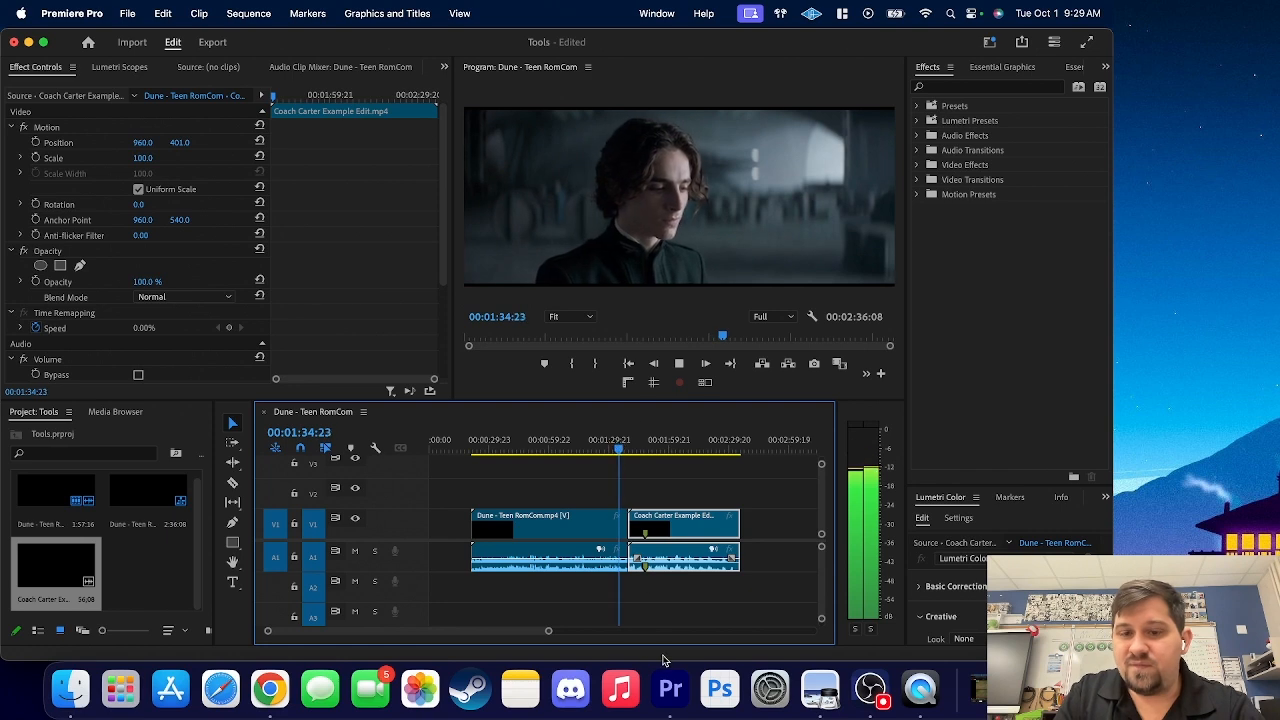
pyautogui.moveTo(550, 632); pyautogui.dragTo(476, 638)
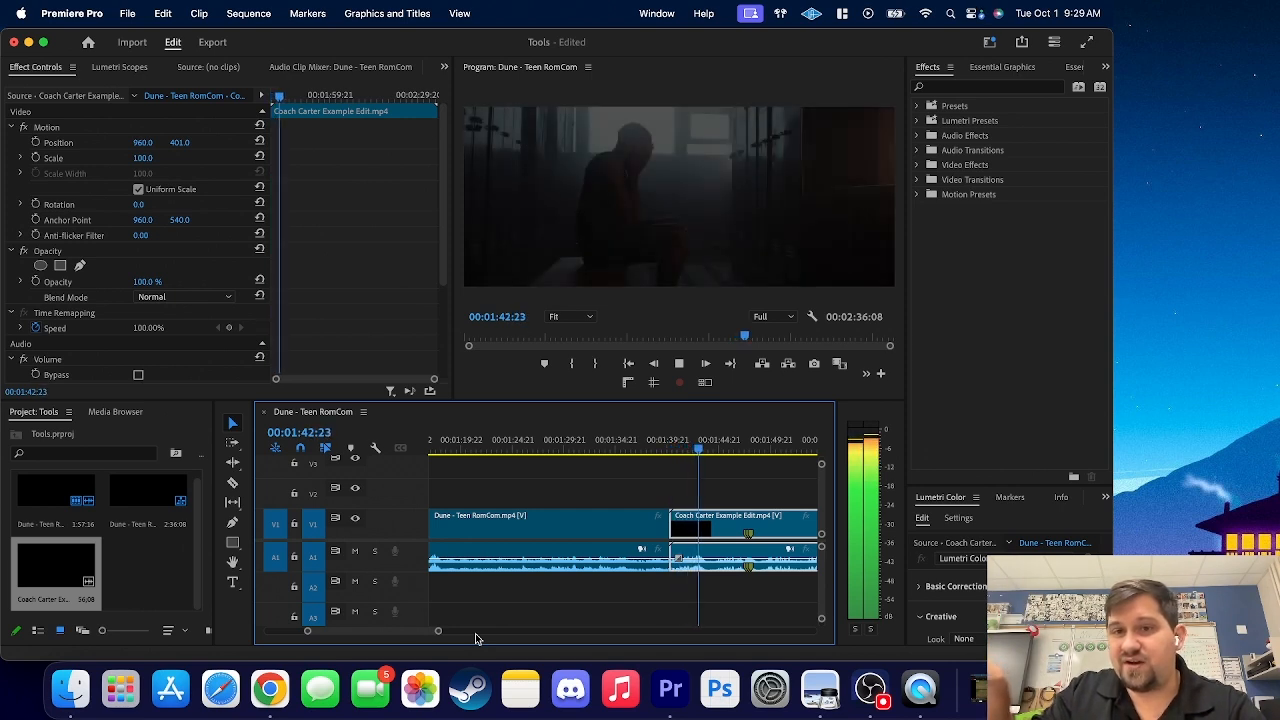
pyautogui.press('space')
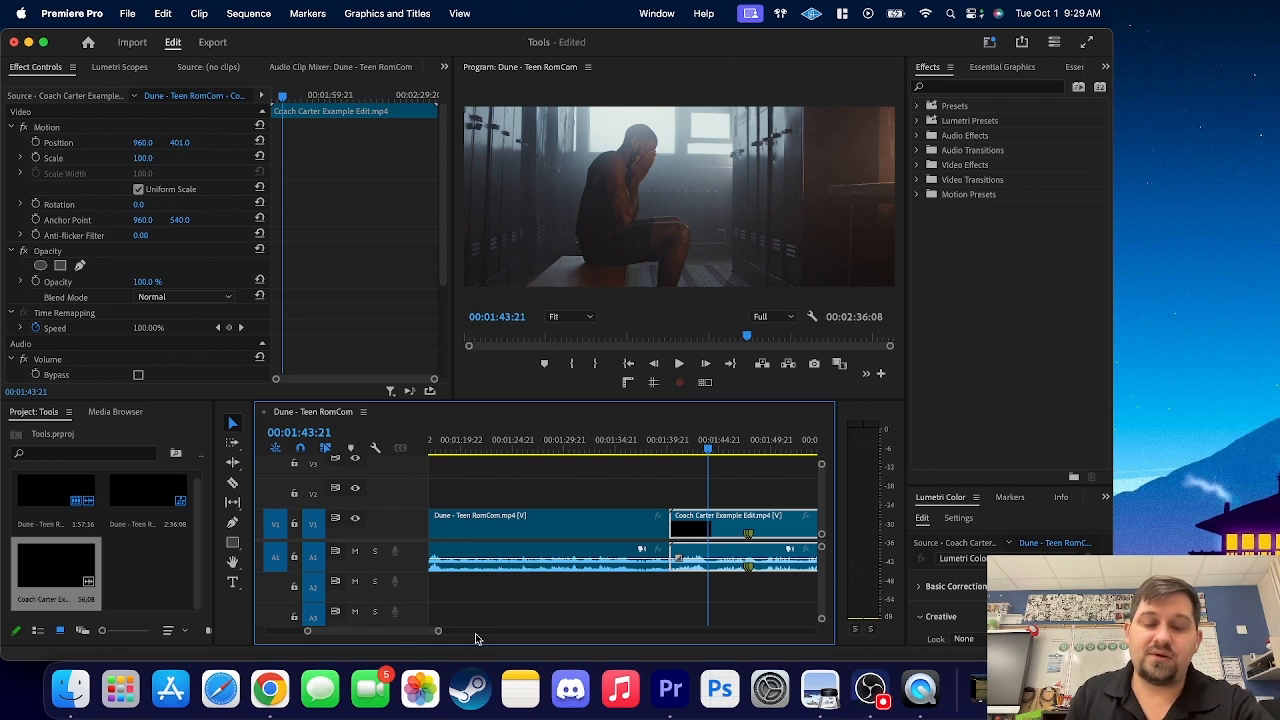
pyautogui.moveTo(666, 442); pyautogui.dragTo(733, 463)
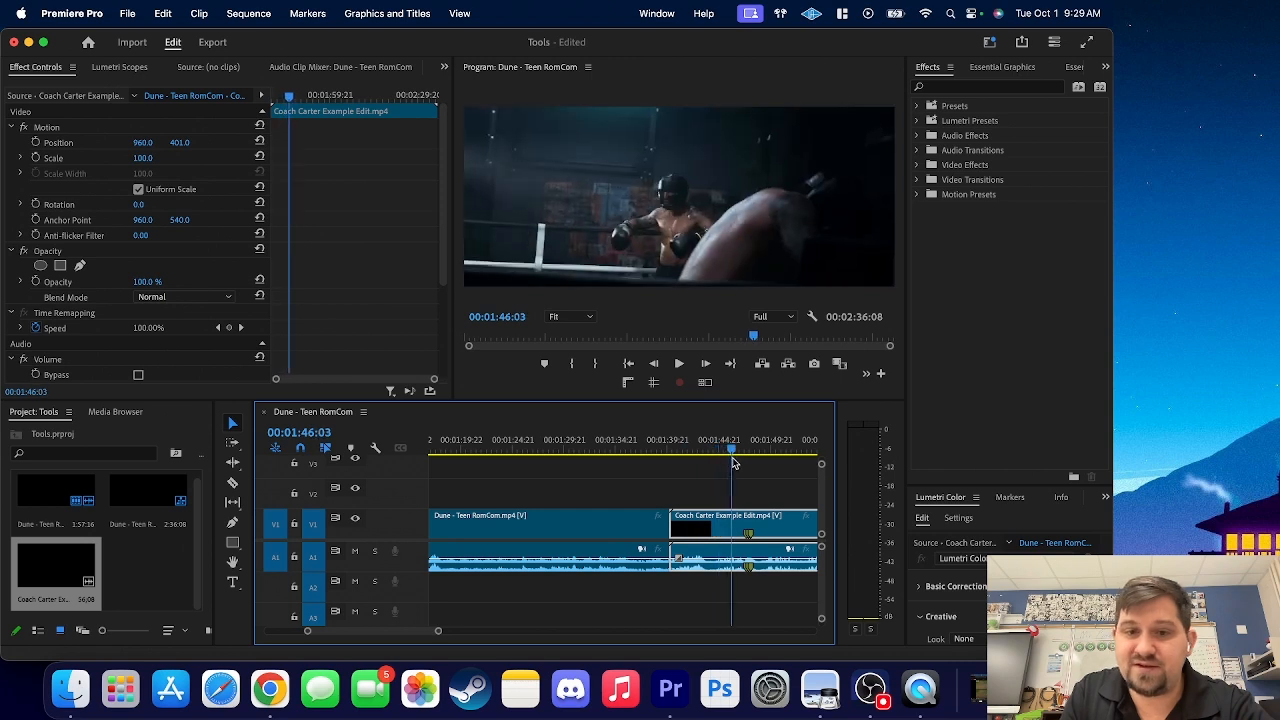
# Try ripple-trimming the start of the Coach Carter clip with the Ripple Edit Tool, and undo the trim
pyautogui.click(236, 466)
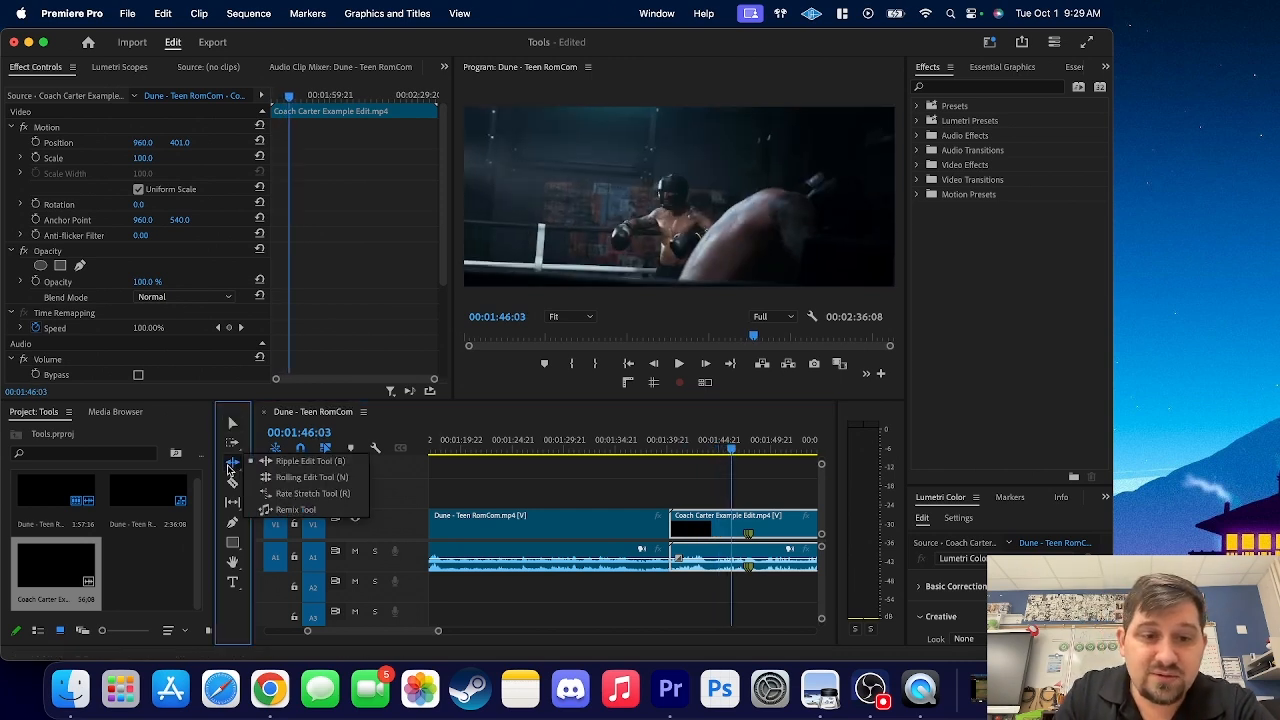
pyautogui.click(237, 470)
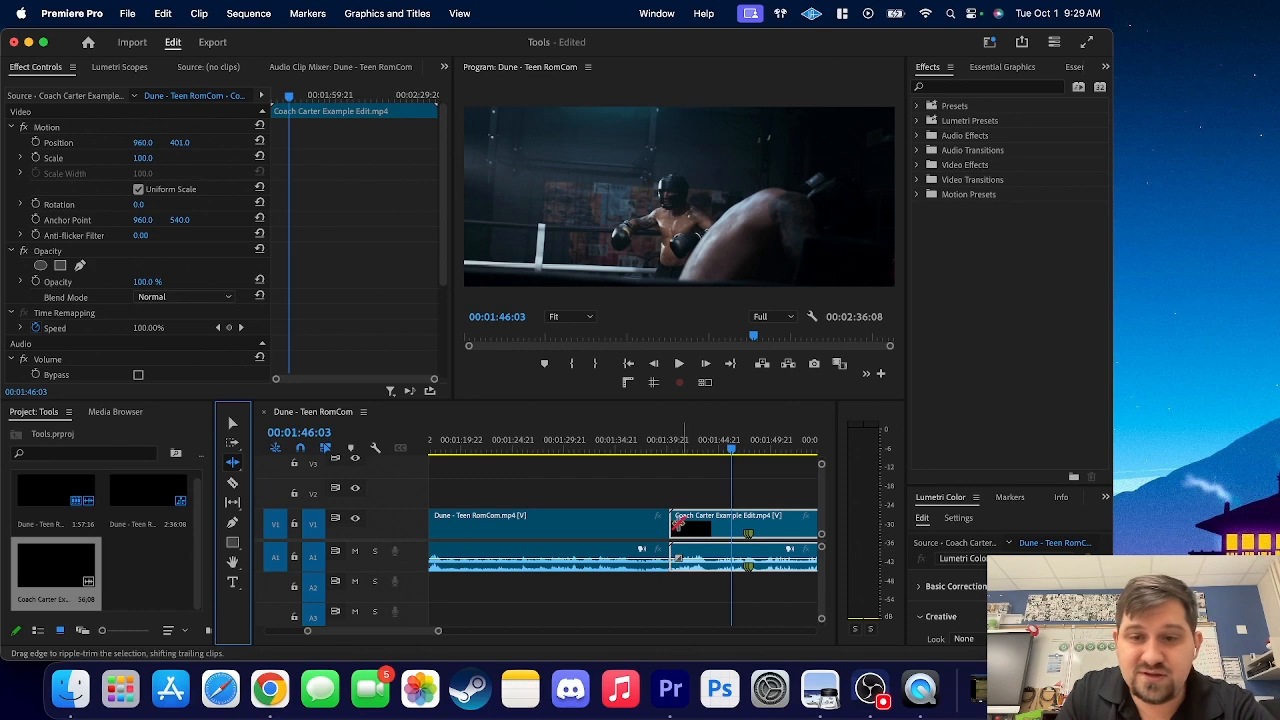
pyautogui.moveTo(674, 522); pyautogui.dragTo(716, 526)
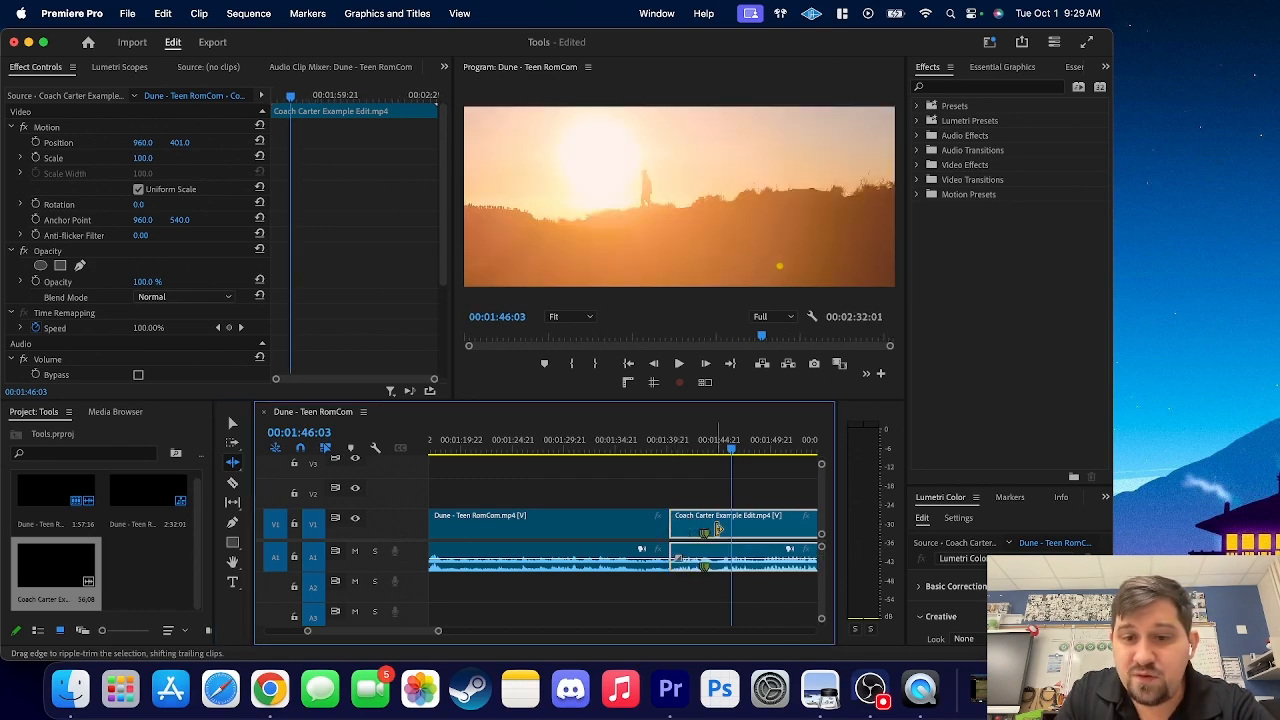
pyautogui.moveTo(670, 447); pyautogui.dragTo(730, 457)
pyautogui.press('super+z')
# Ripple-trim the start of the Coach Carter clip up to the boxing shot at 00:01:45:20, comparing the sequence with and without the trim
pyautogui.press('space')
pyautogui.press('space')
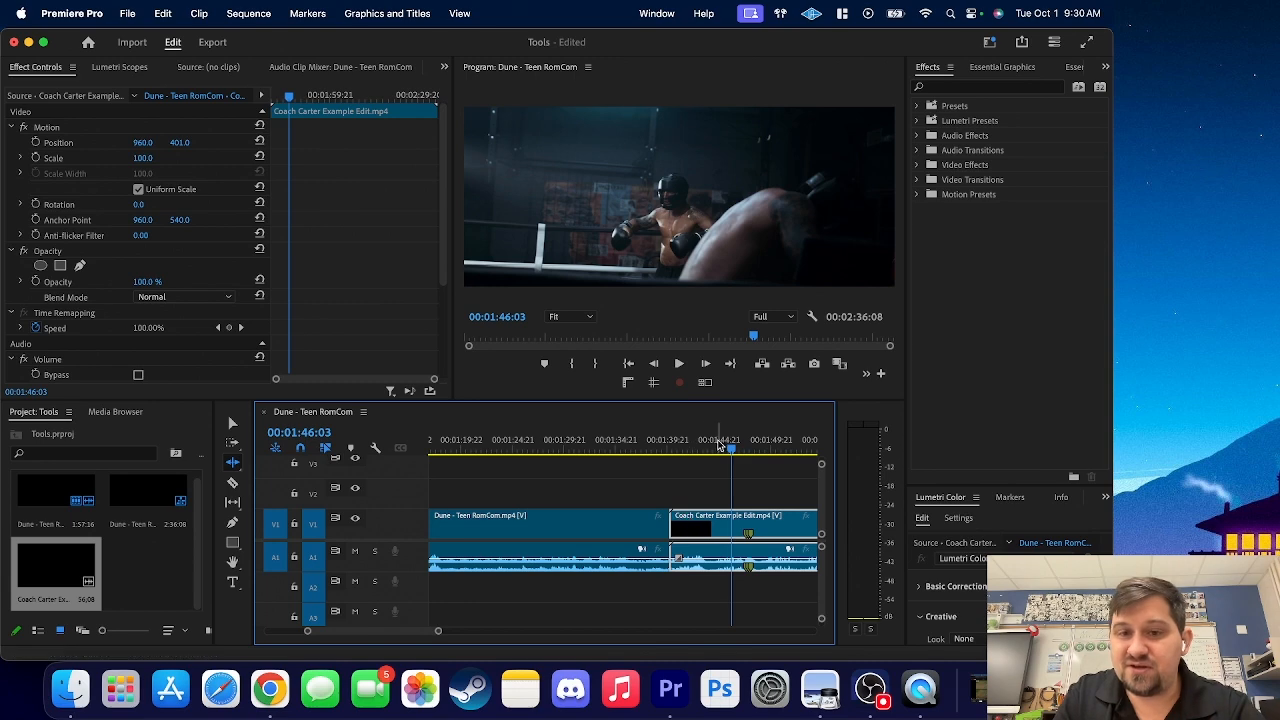
pyautogui.moveTo(690, 450); pyautogui.dragTo(733, 450)
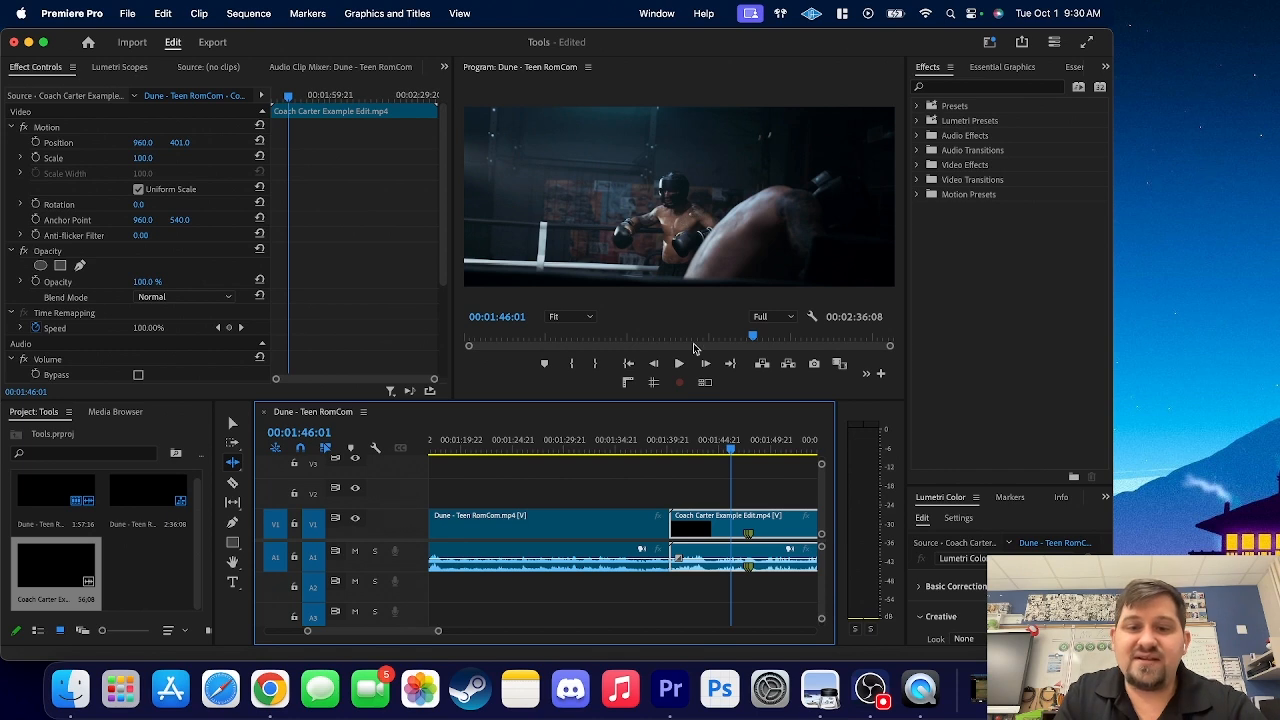
pyautogui.click(679, 524)
pyautogui.click(671, 451)
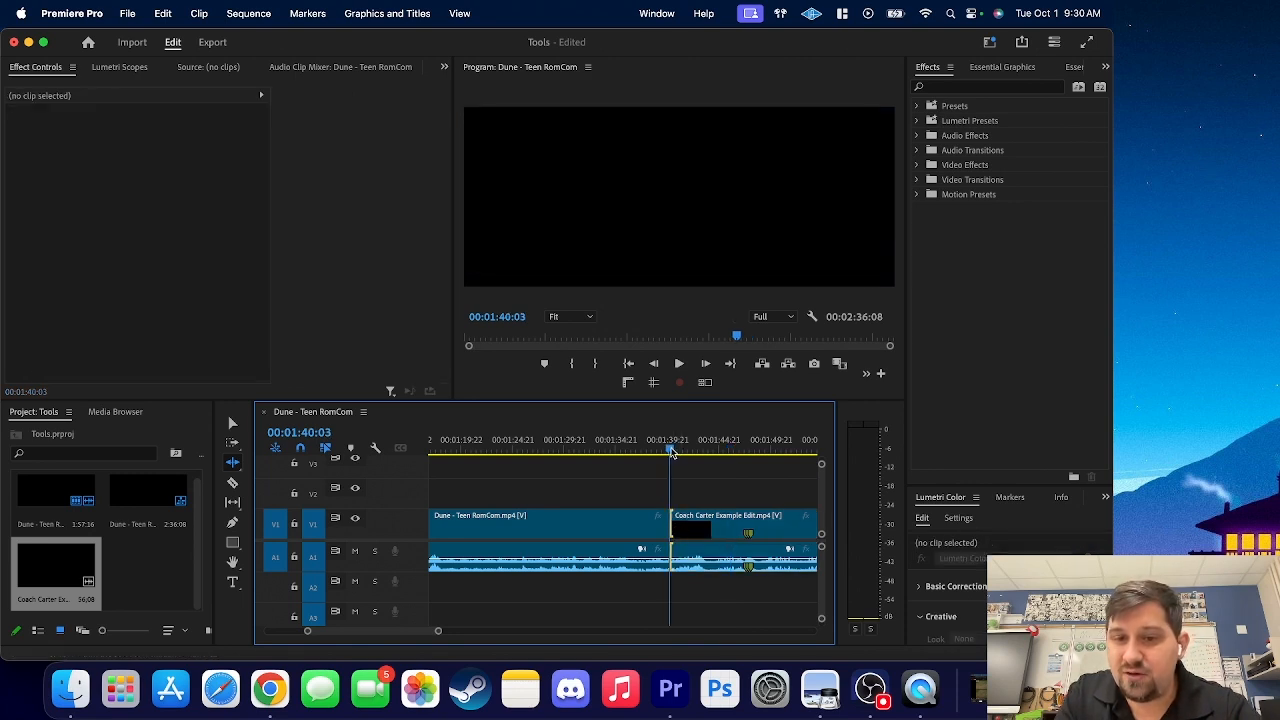
pyautogui.click(670, 451)
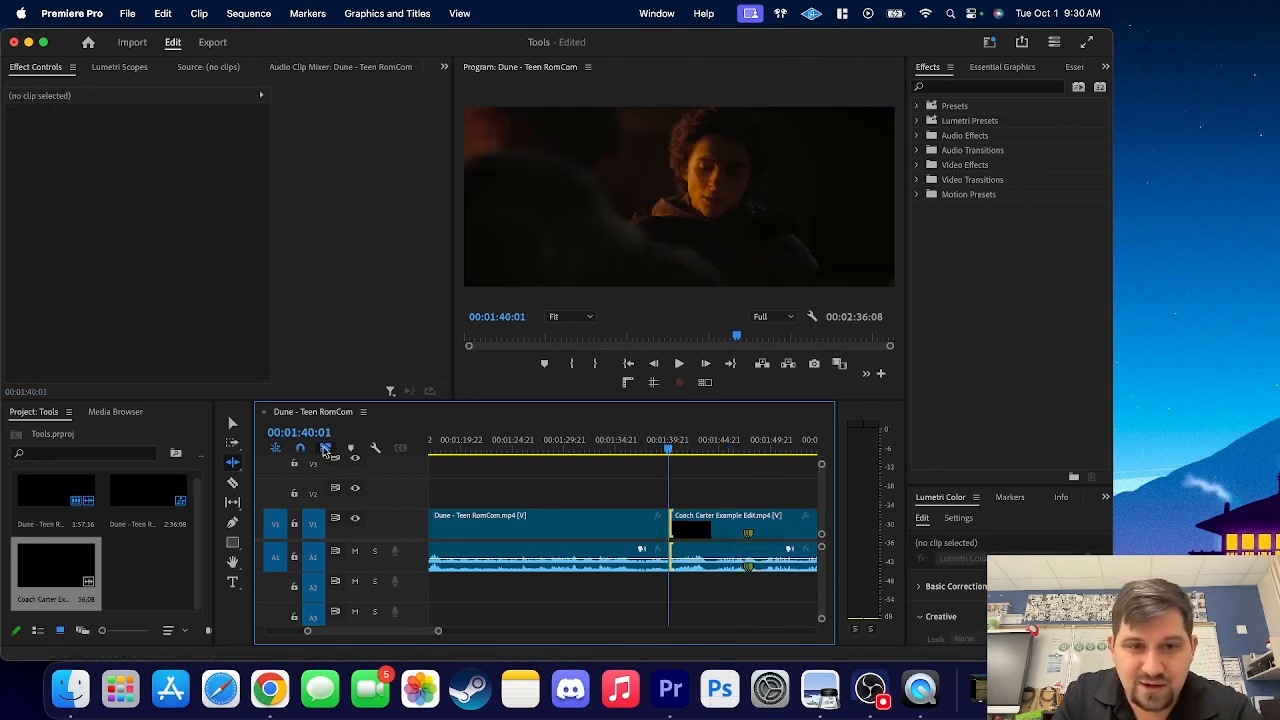
pyautogui.click(727, 451)
pyautogui.click(729, 451)
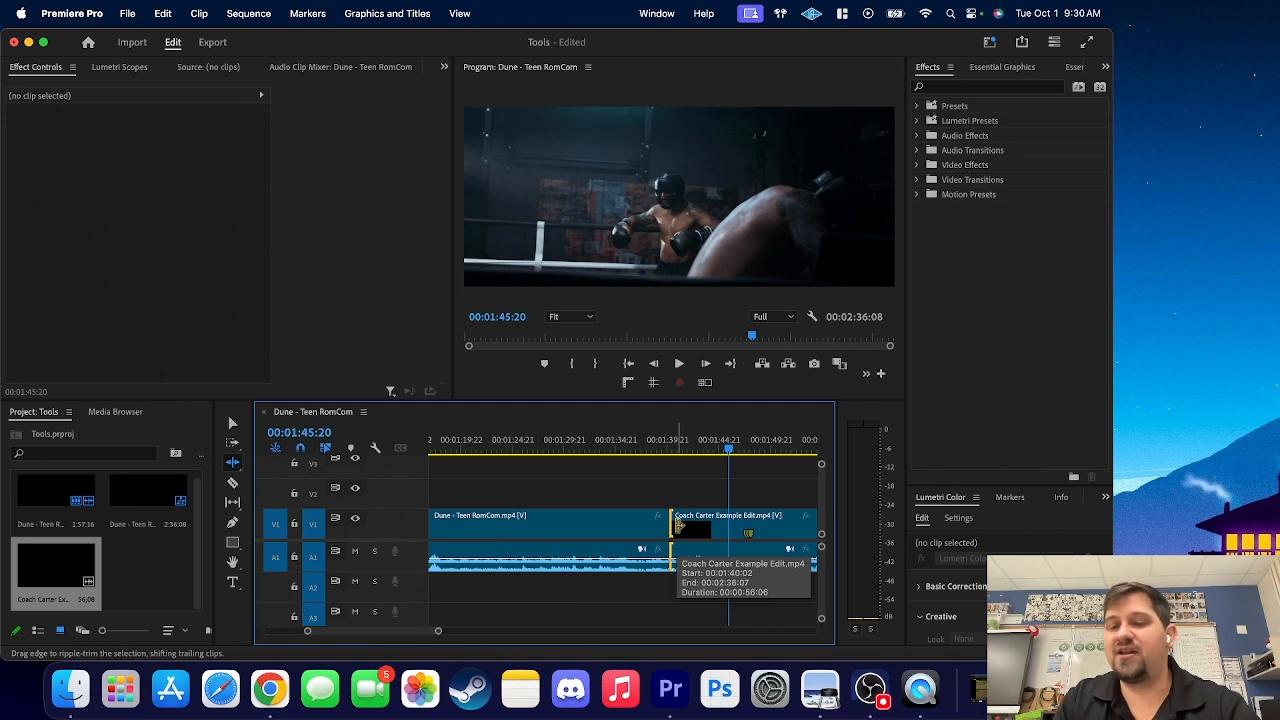
pyautogui.moveTo(678, 527); pyautogui.dragTo(731, 537)
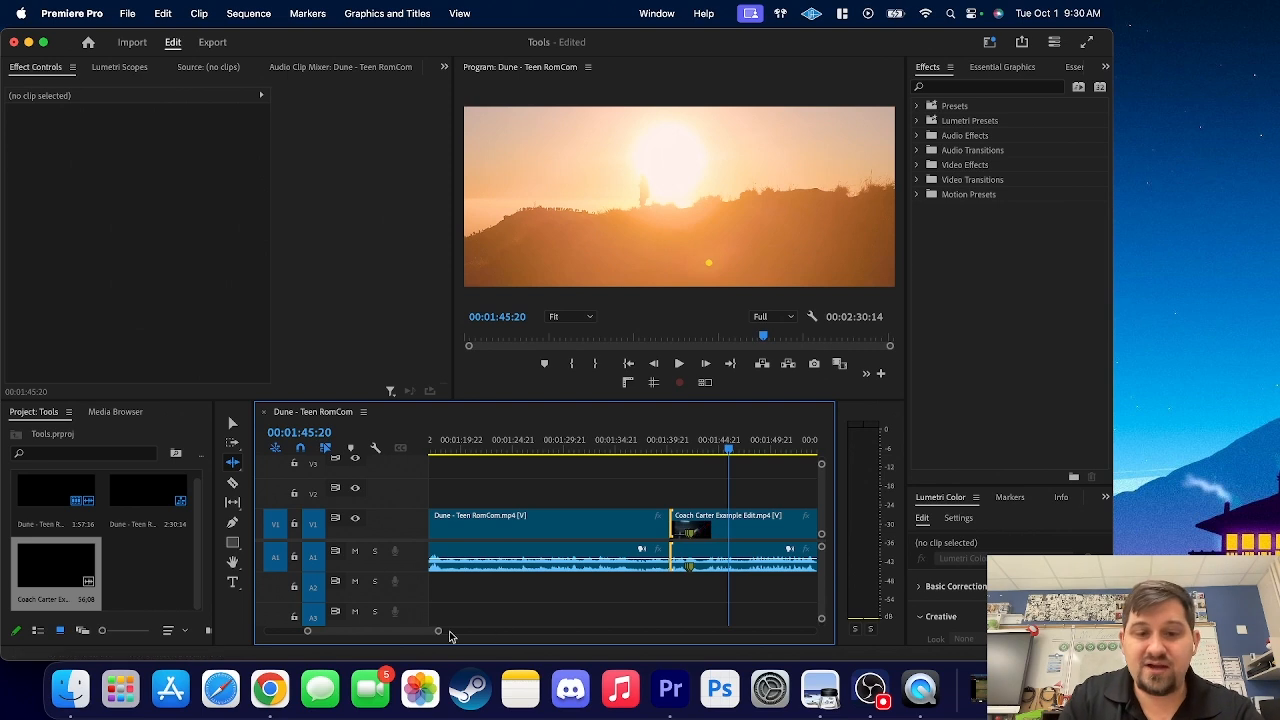
pyautogui.moveTo(441, 632); pyautogui.dragTo(519, 636)
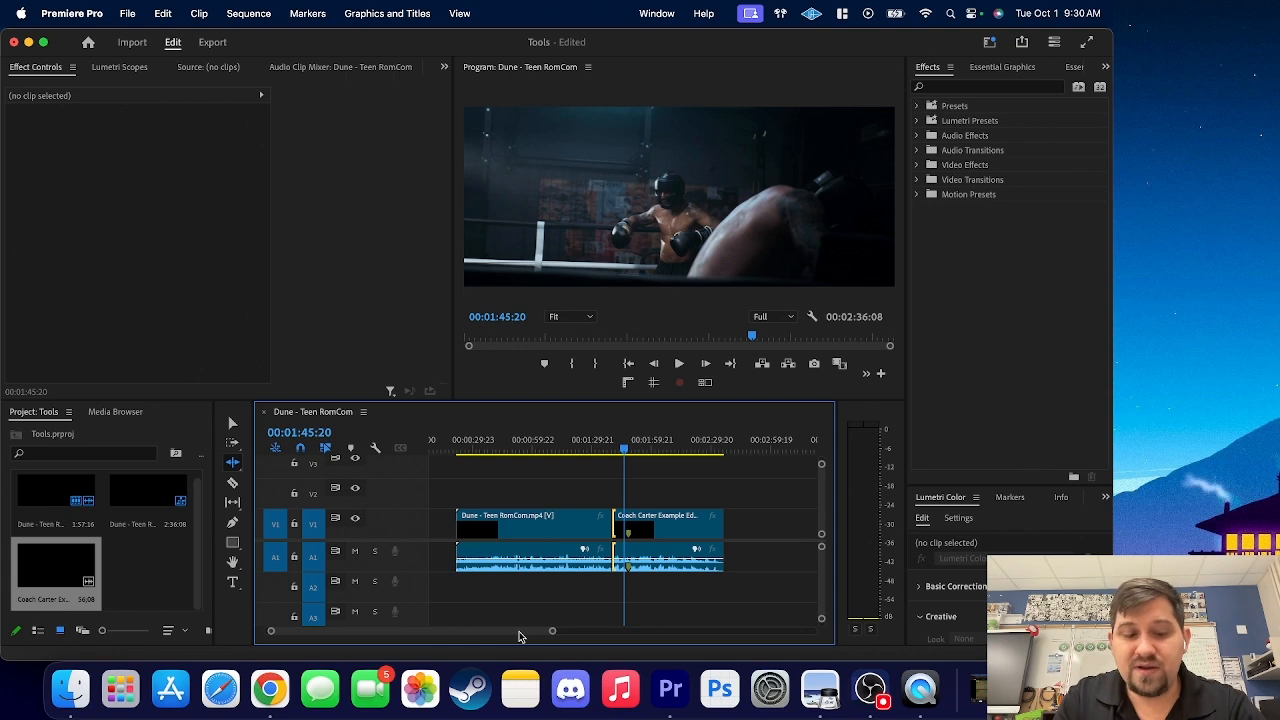
pyautogui.press('super+z')
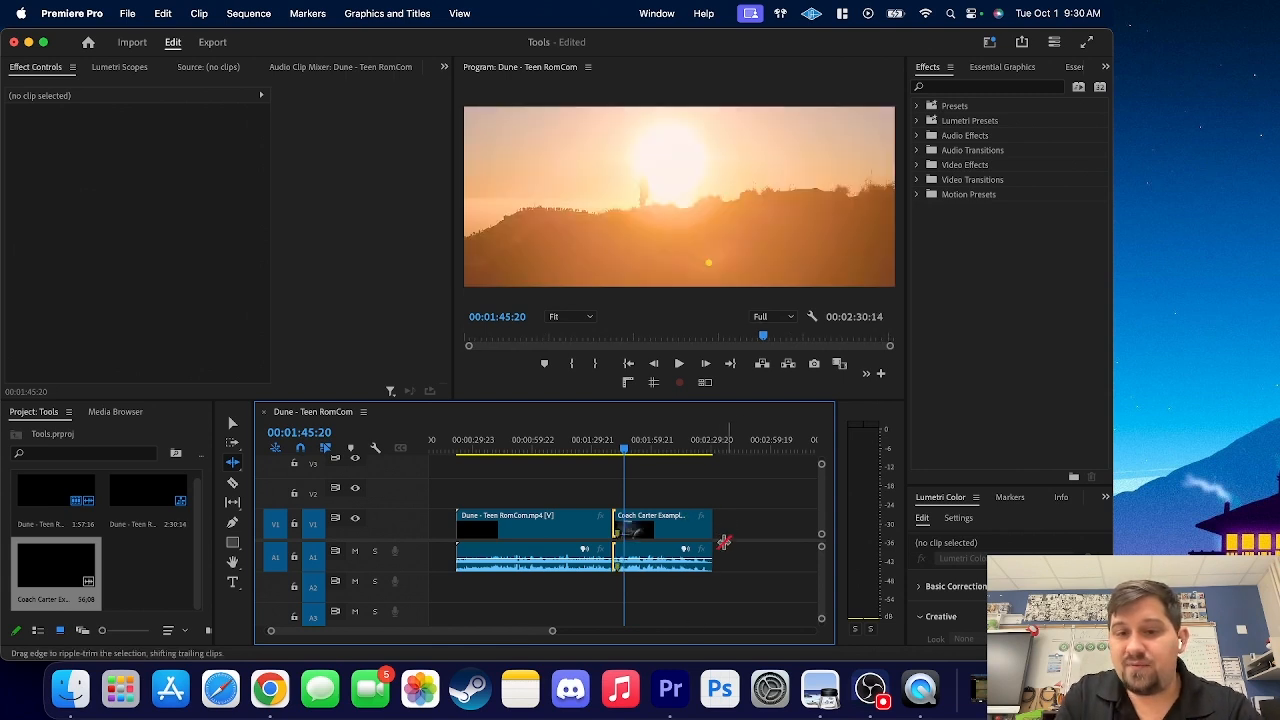
# Play the sequence across the ripple-trimmed cut, starting at 00:01:37:17 near the end of the Dune clip
pyautogui.click(607, 447)
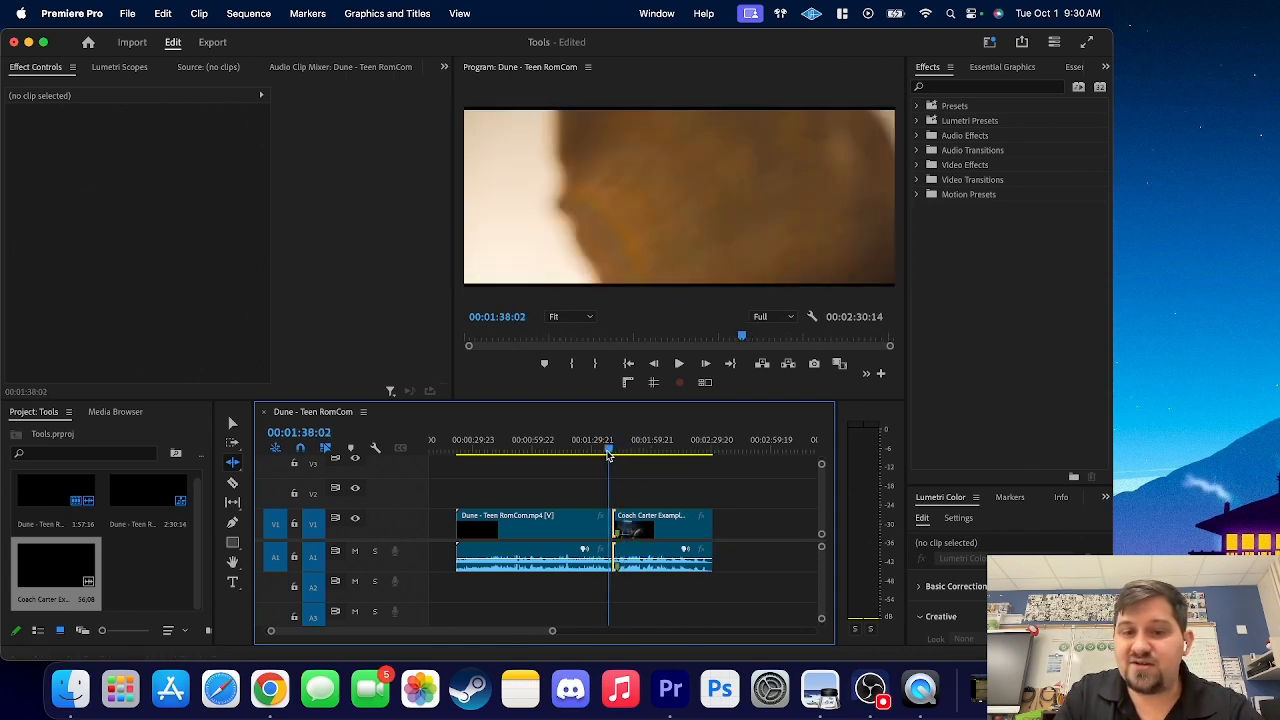
pyautogui.moveTo(557, 634); pyautogui.dragTo(479, 636)
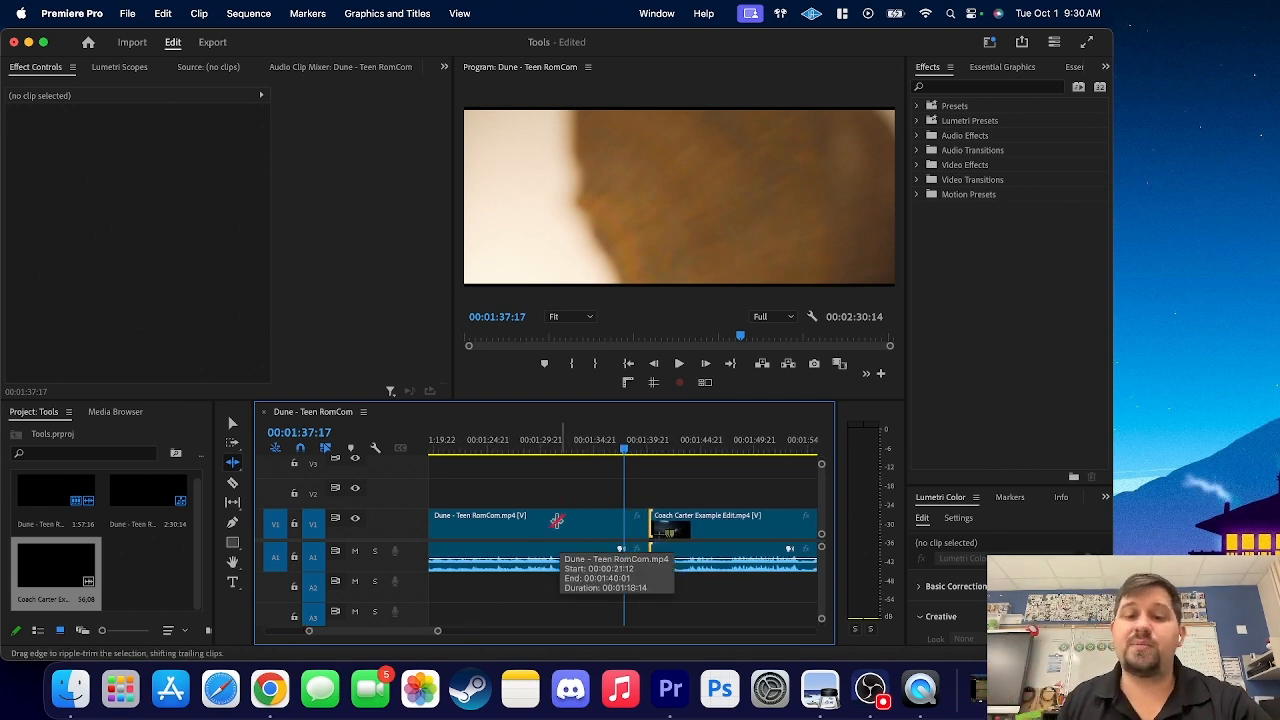
pyautogui.press('space')
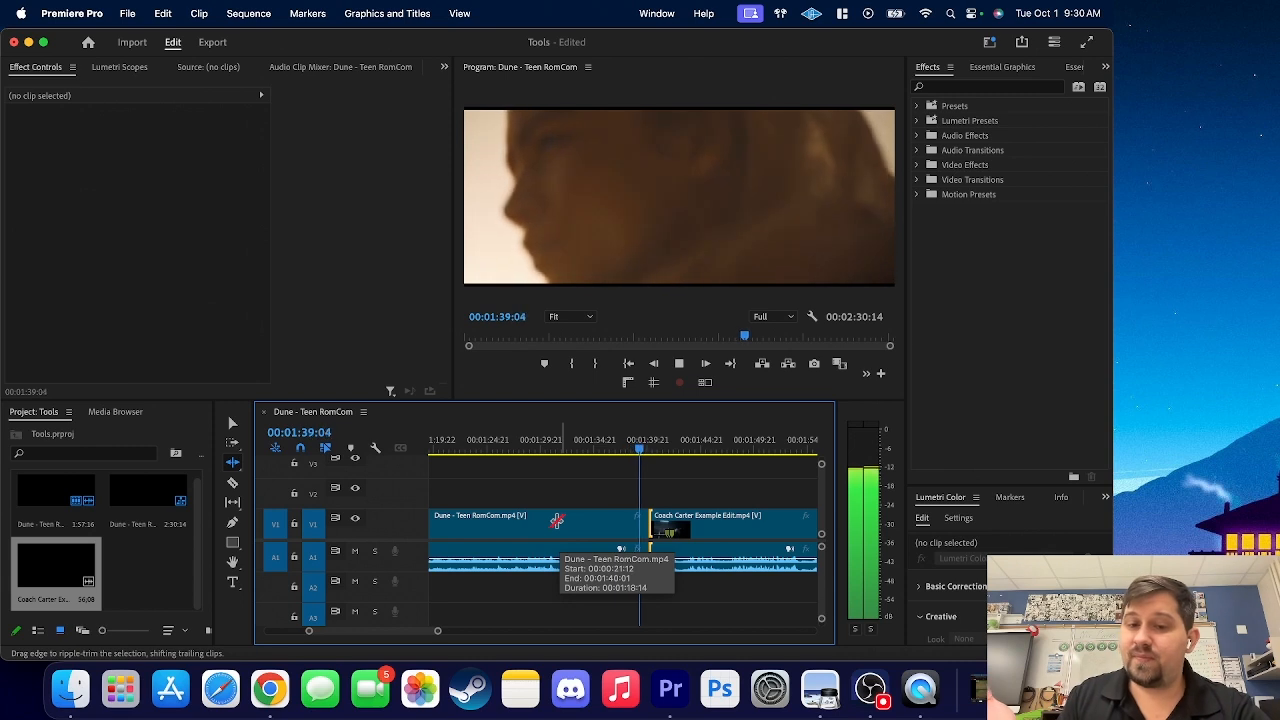
pyautogui.press('space')
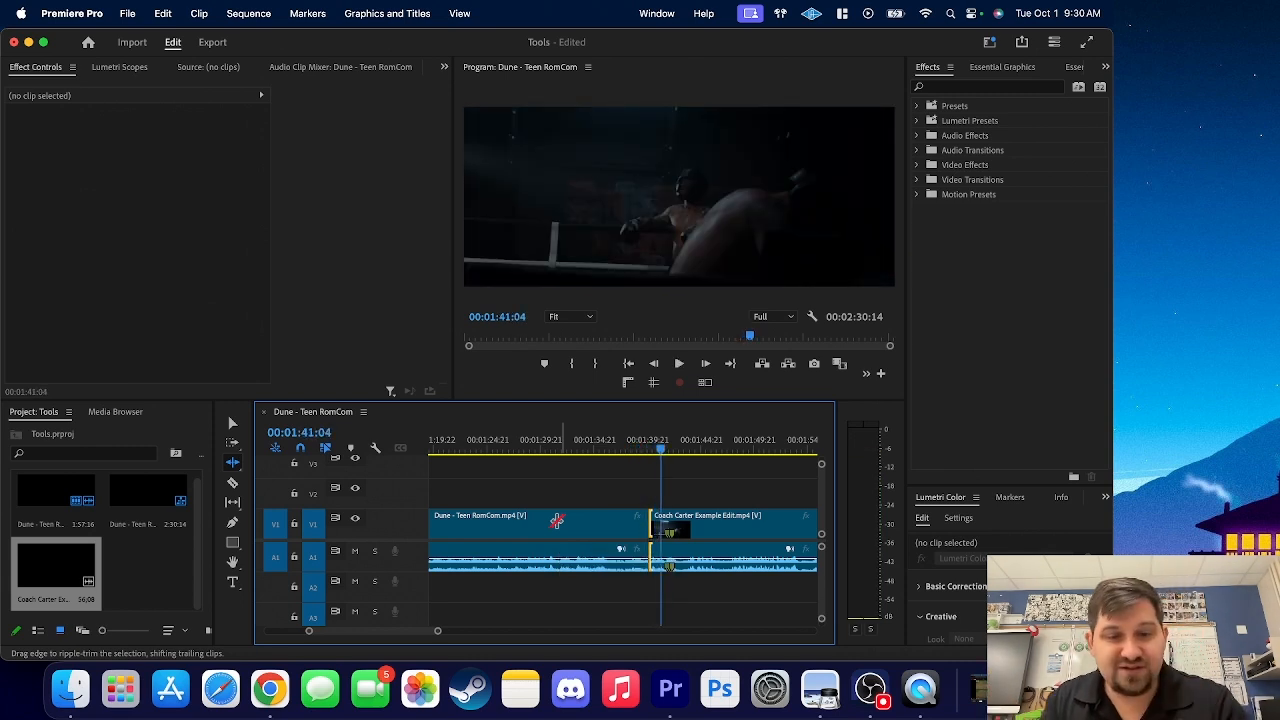
# Undo the ripple trim and the earlier move of the Coach Carter clip, and return to the Selection Tool
pyautogui.press('super+z')
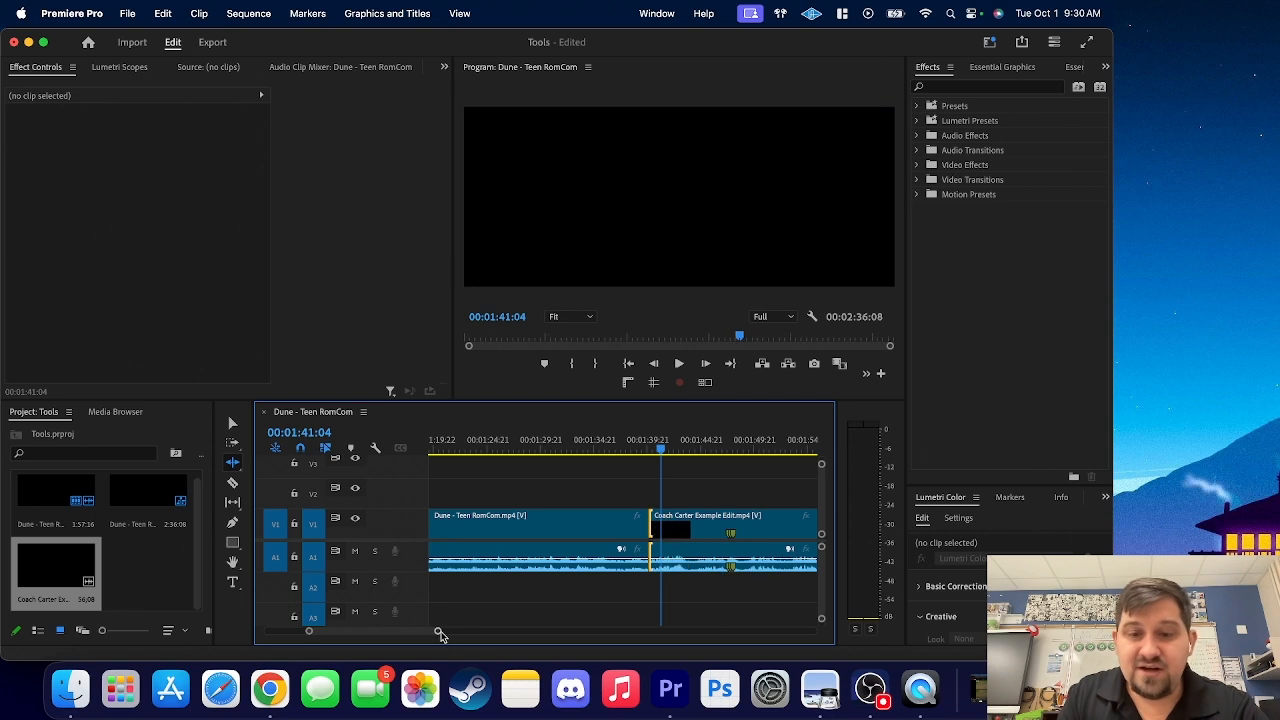
pyautogui.moveTo(436, 632); pyautogui.dragTo(582, 631)
pyautogui.click(230, 423)
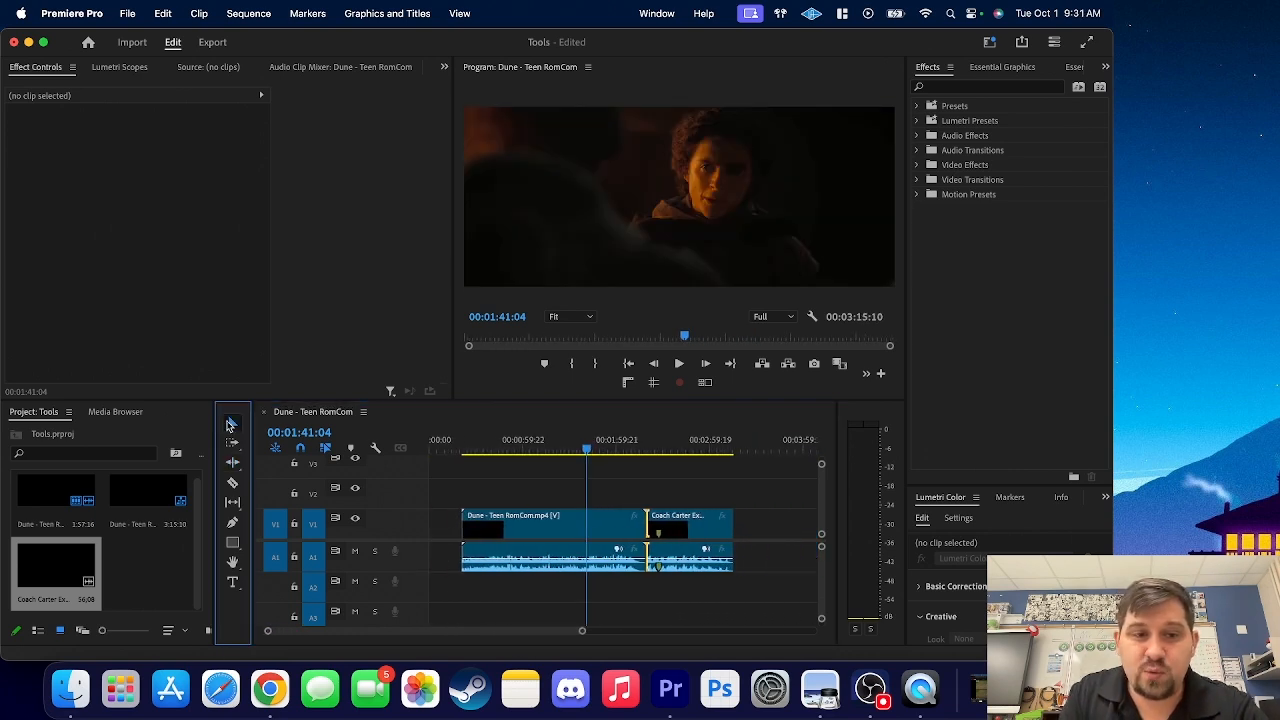
# With the Selection Tool, move the Coach Carter clip earlier over the end of the Dune clip so that it ends at 00:02:44:19
pyautogui.click(234, 468)
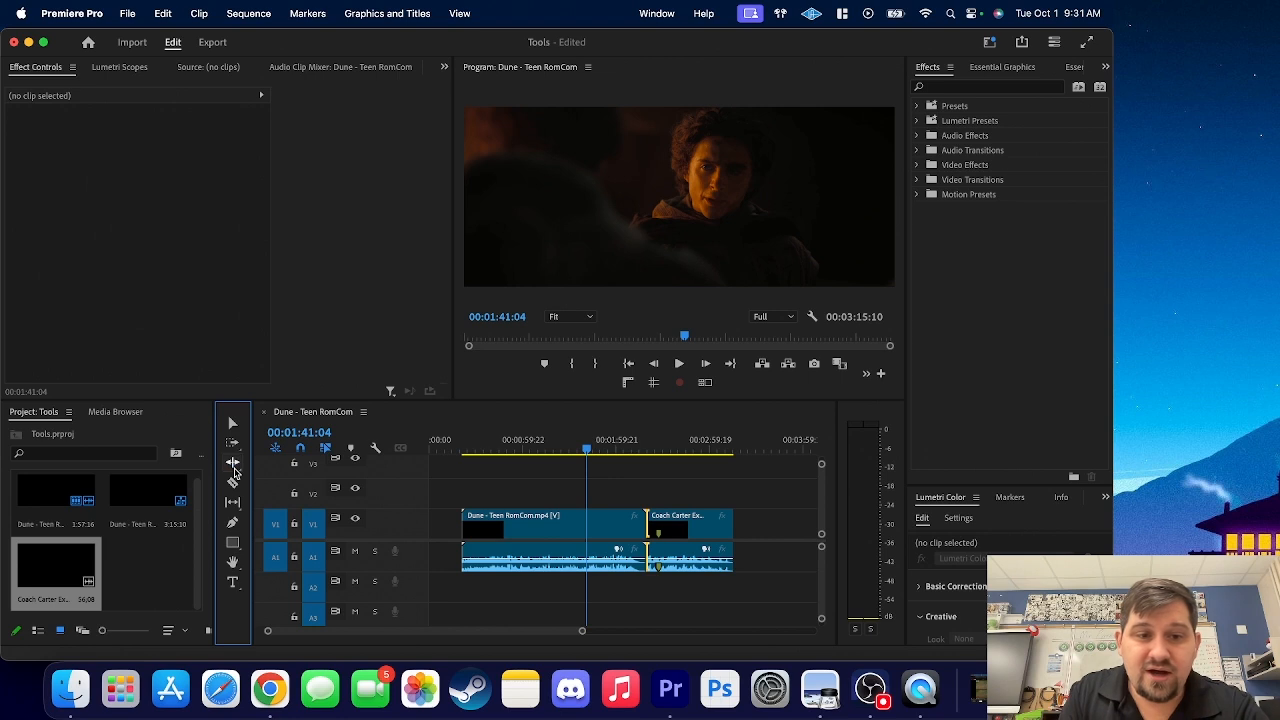
pyautogui.click(234, 470)
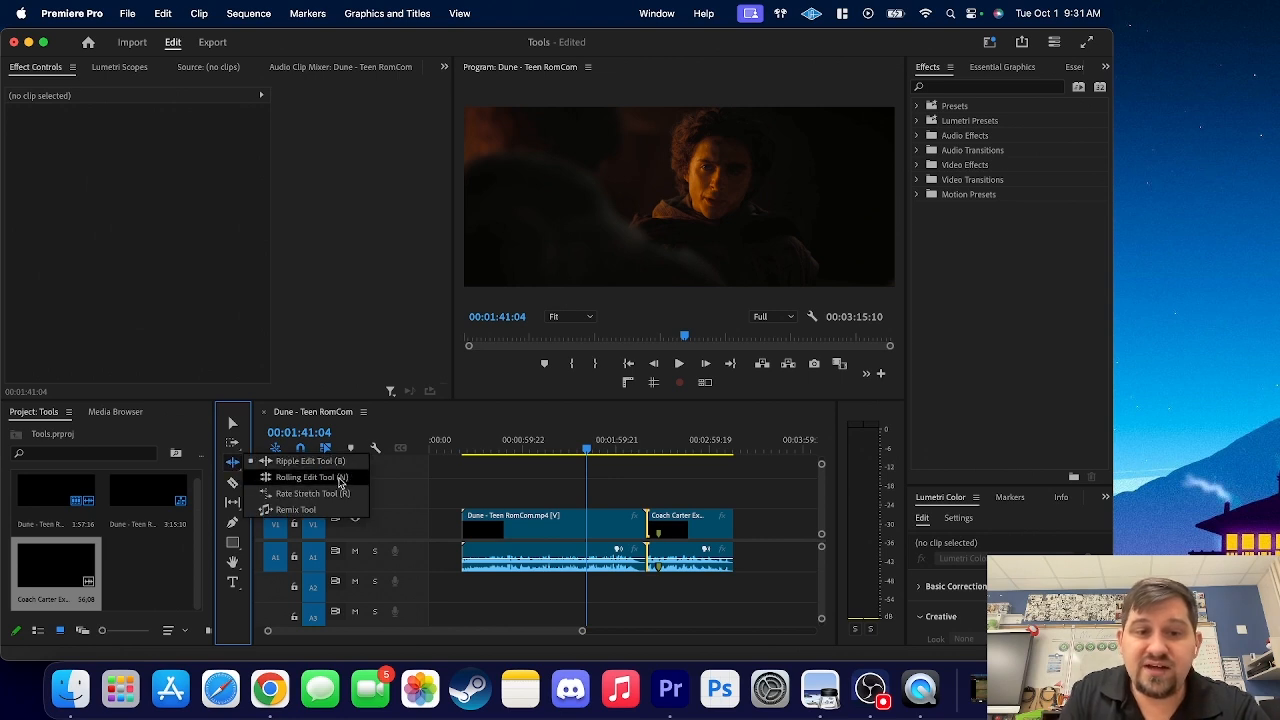
pyautogui.press('v')
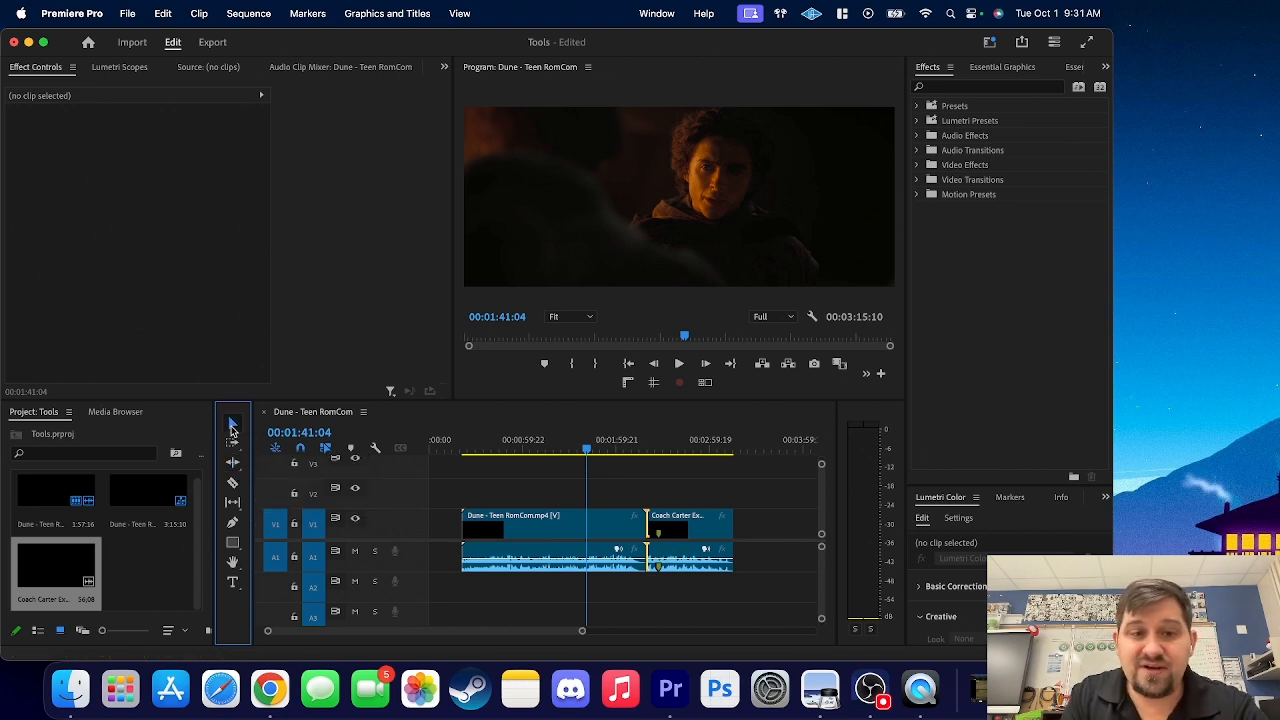
pyautogui.moveTo(711, 532); pyautogui.dragTo(666, 535)
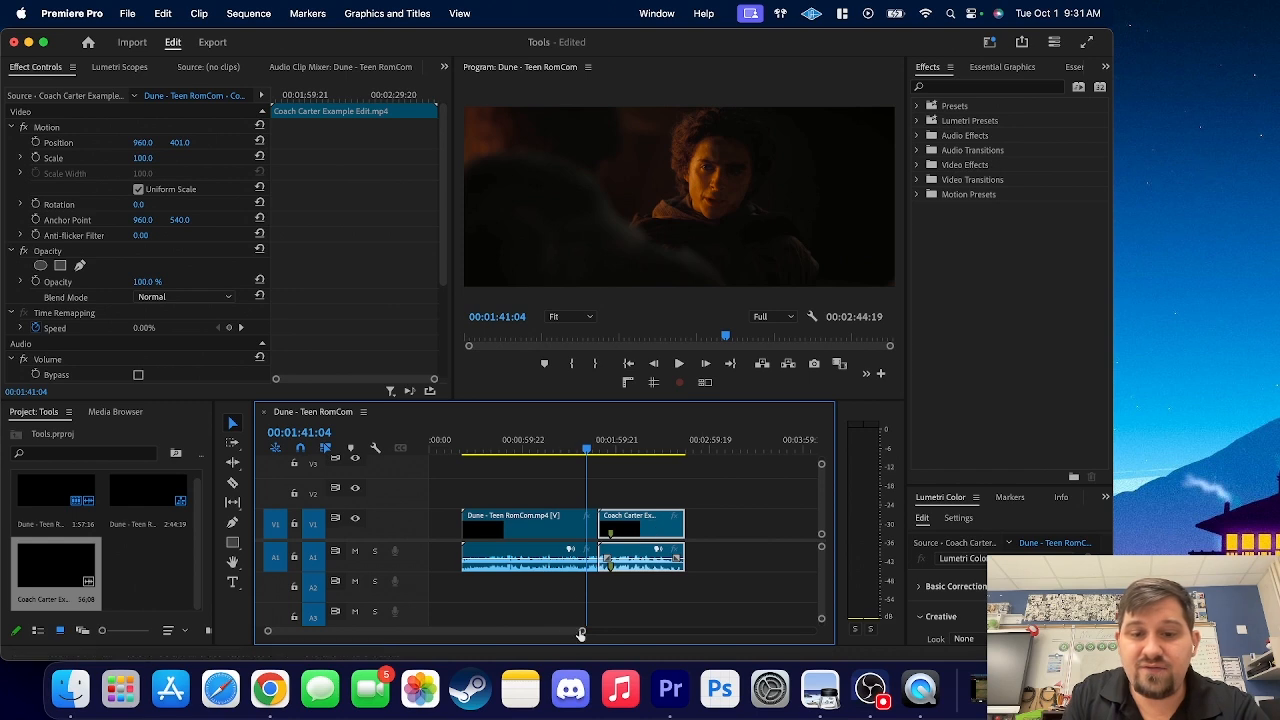
pyautogui.moveTo(580, 631); pyautogui.dragTo(505, 636)
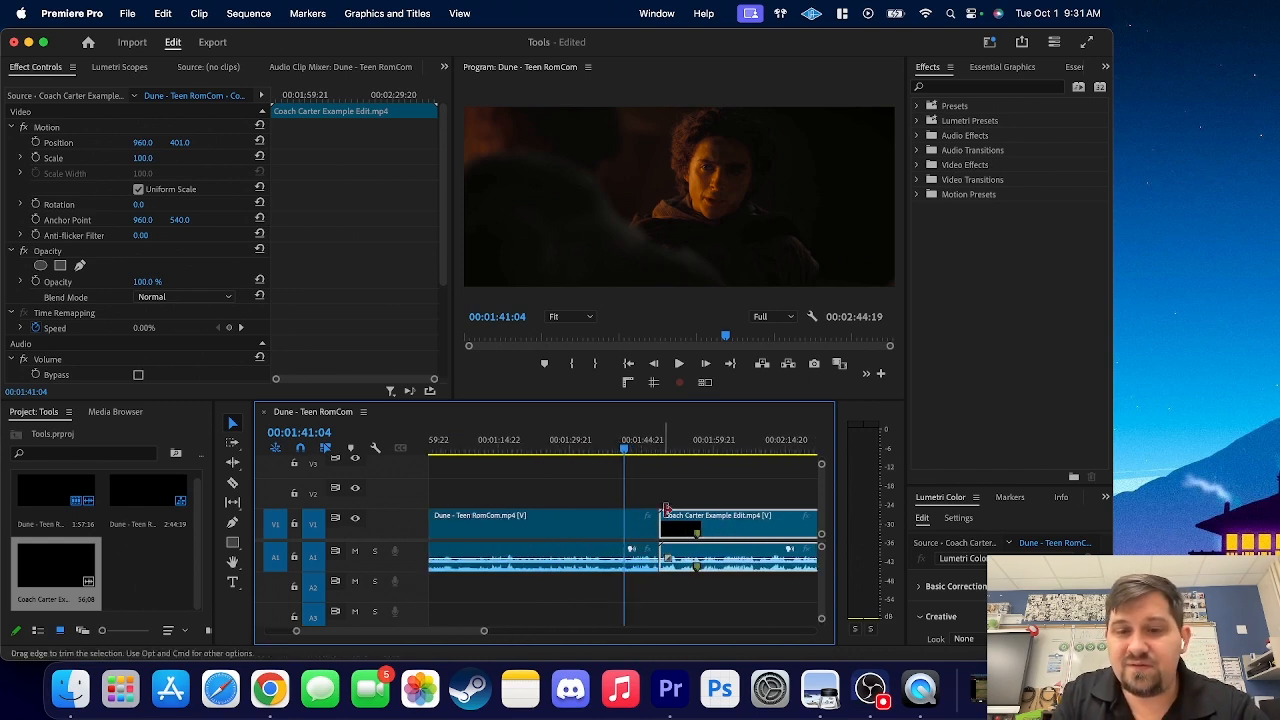
# With the Rolling Edit Tool, roll the cut between Dune and Coach Carter later to the Coach Carter clip's marker, and check the frames before it
pyautogui.click(234, 466)
pyautogui.click(234, 466)
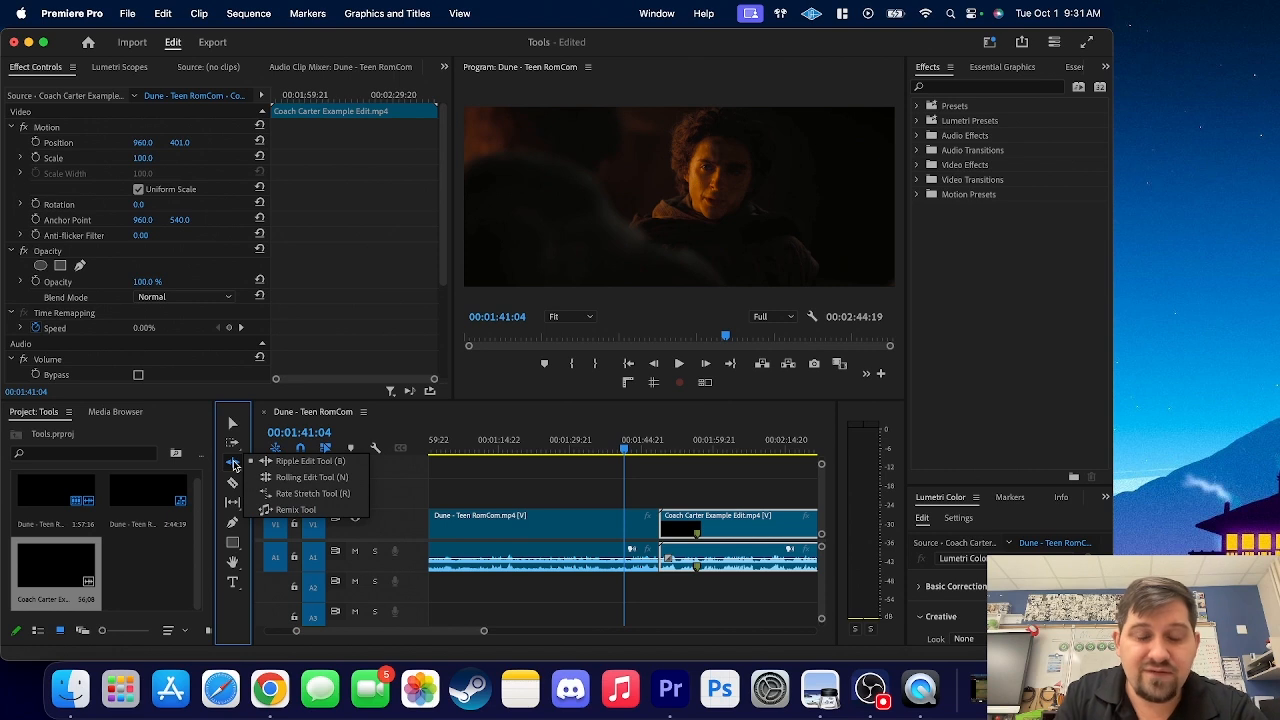
pyautogui.click(300, 477)
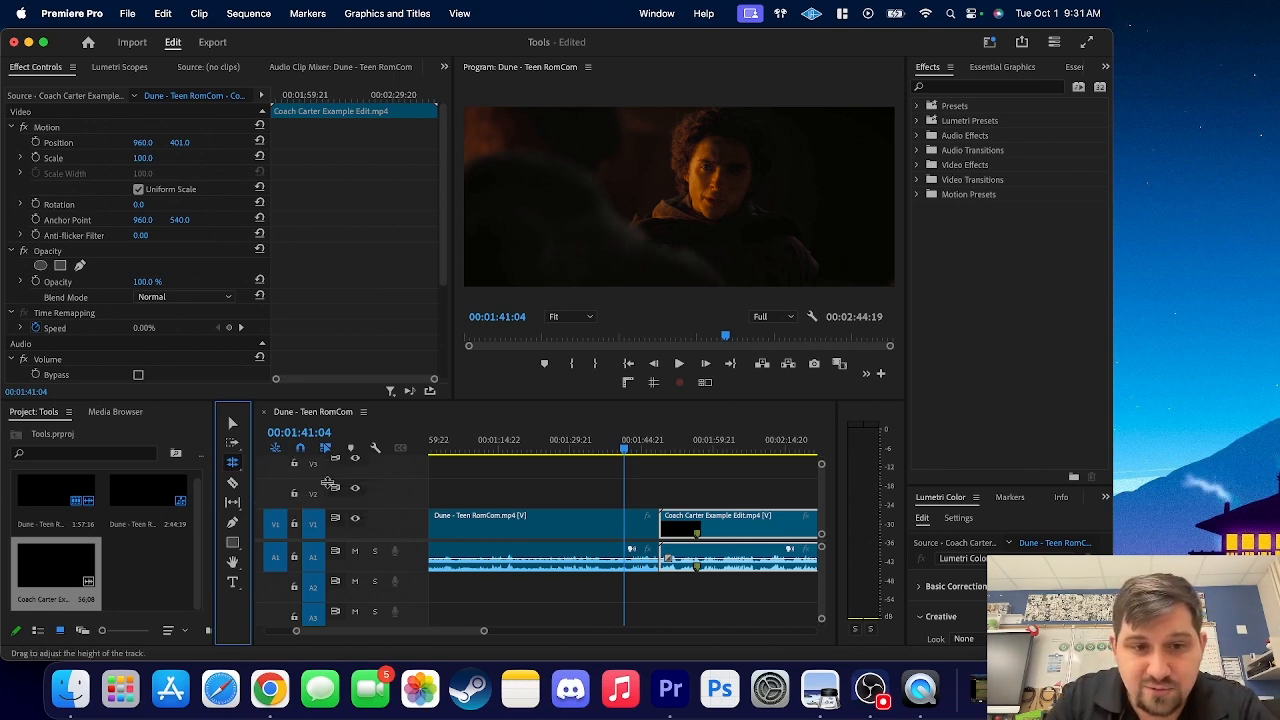
pyautogui.moveTo(663, 527); pyautogui.dragTo(697, 527)
pyautogui.moveTo(693, 457)
pyautogui.mouseDown()
pyautogui.moveTo(661, 447)
pyautogui.moveTo(697, 448)
pyautogui.moveTo(682, 454)
pyautogui.mouseUp()
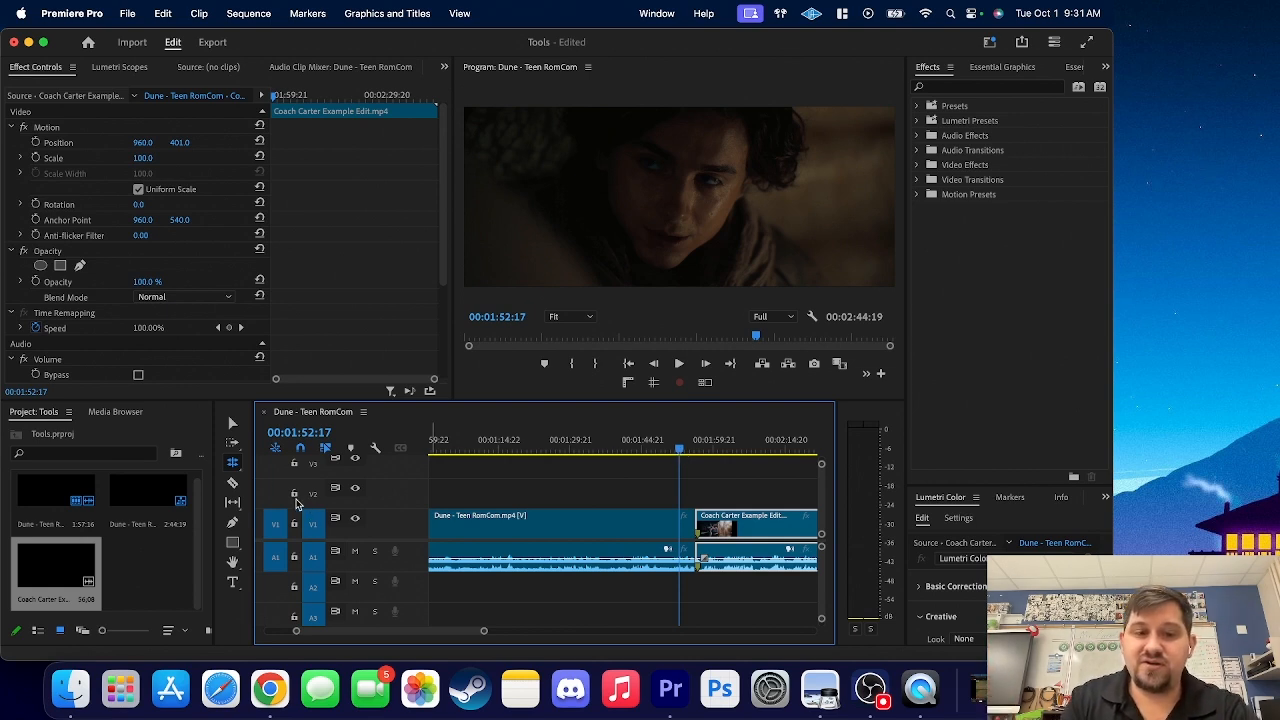
# With the Selection Tool, select the Dune and Coach Carter clips and delete them with their audio to empty the sequence
pyautogui.click(232, 466)
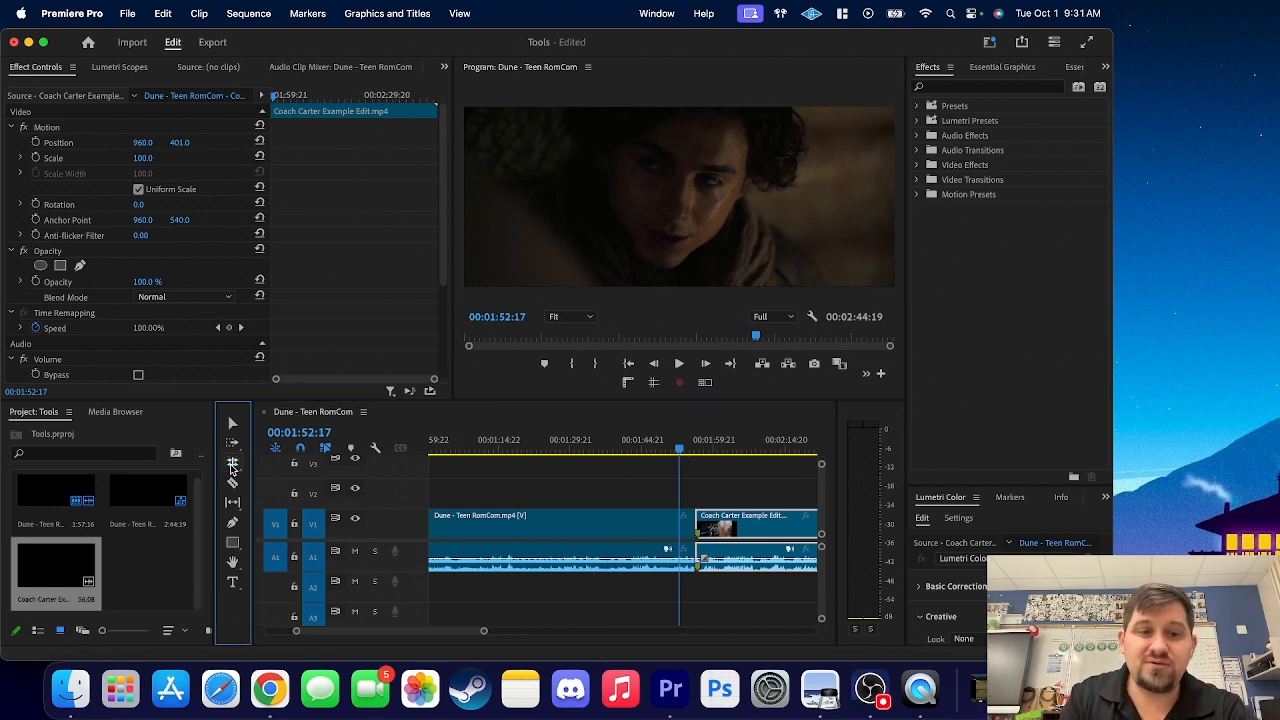
pyautogui.click(232, 466)
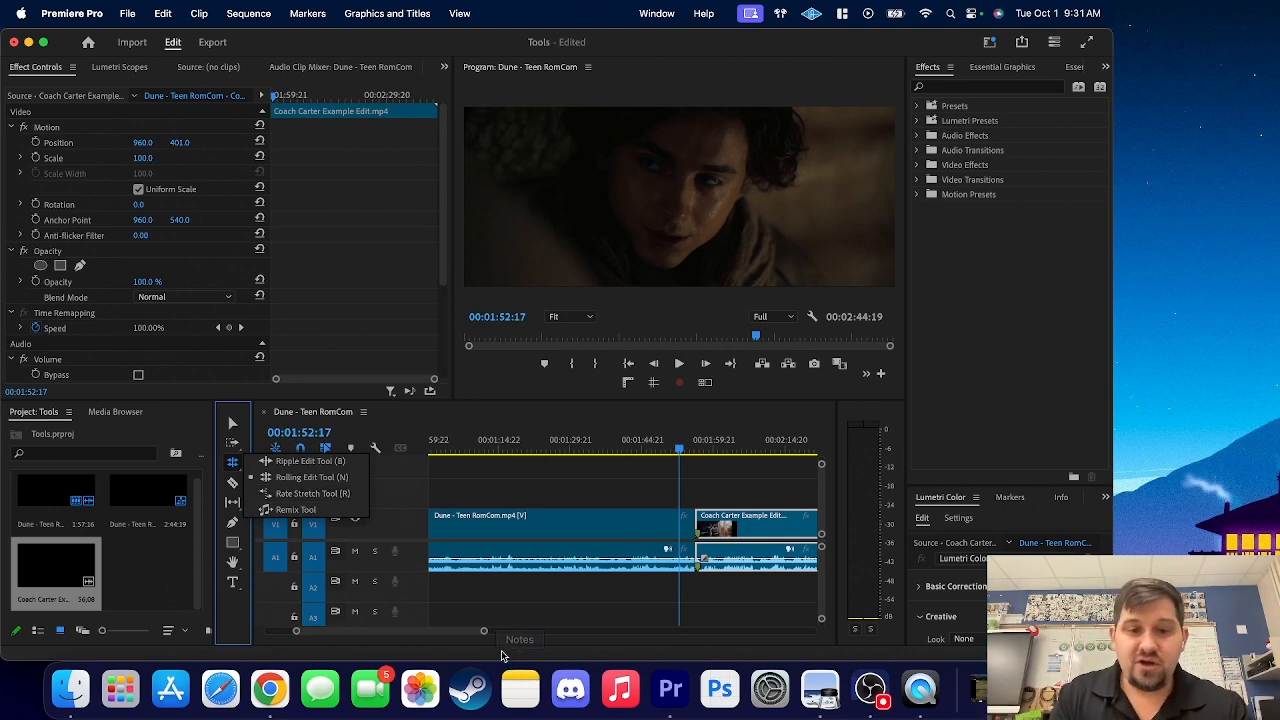
pyautogui.moveTo(484, 631); pyautogui.dragTo(554, 631)
pyautogui.click(232, 422)
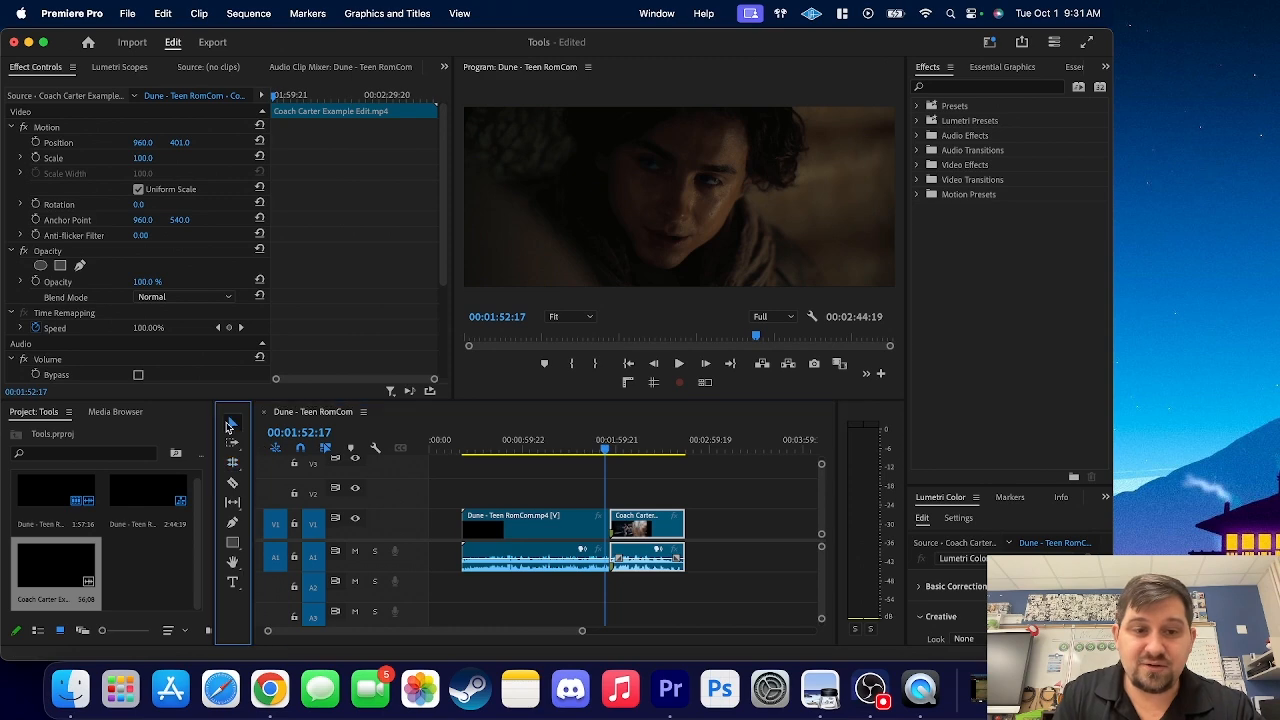
pyautogui.moveTo(650, 537); pyautogui.dragTo(708, 540)
pyautogui.moveTo(587, 442); pyautogui.dragTo(744, 508)
pyautogui.moveTo(801, 617); pyautogui.dragTo(572, 497)
pyautogui.press('Delete')
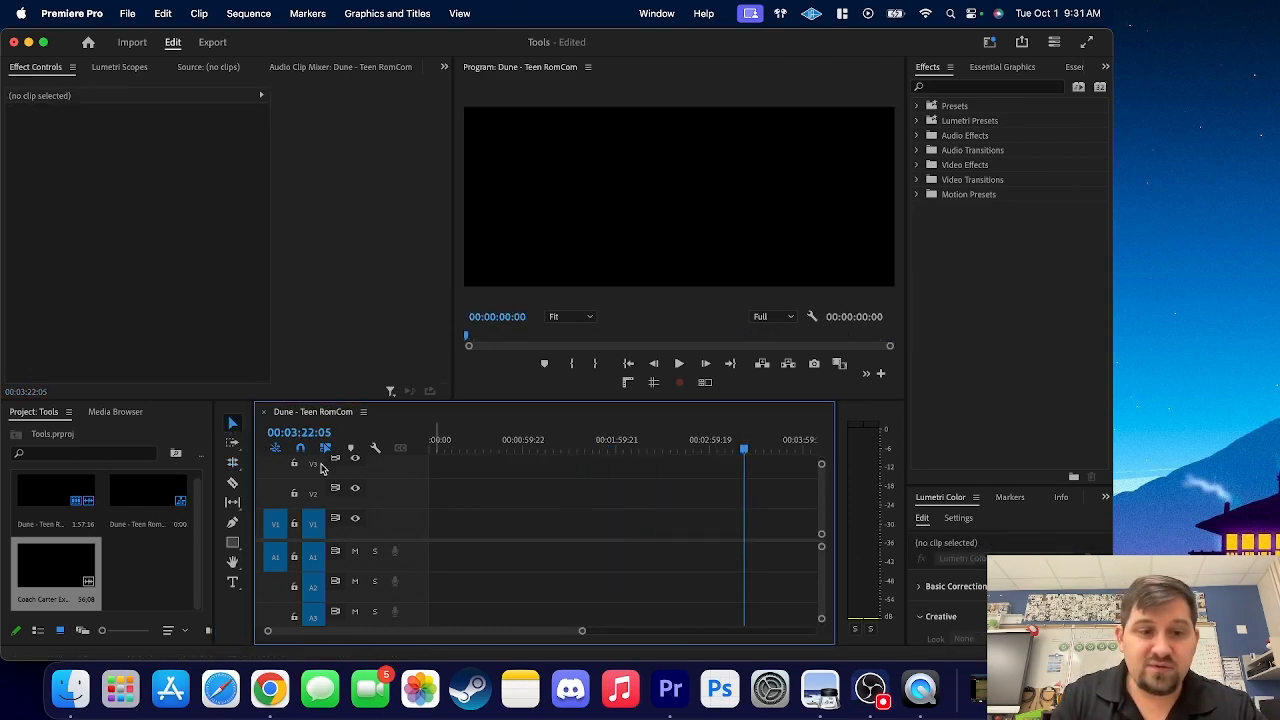
# Add the Coach Carter clip to V1 and A1 starting at about 00:00:30:00, keep the existing sequence settings, and scrub to 00:00:41:12
pyautogui.moveTo(68, 583); pyautogui.dragTo(487, 510)
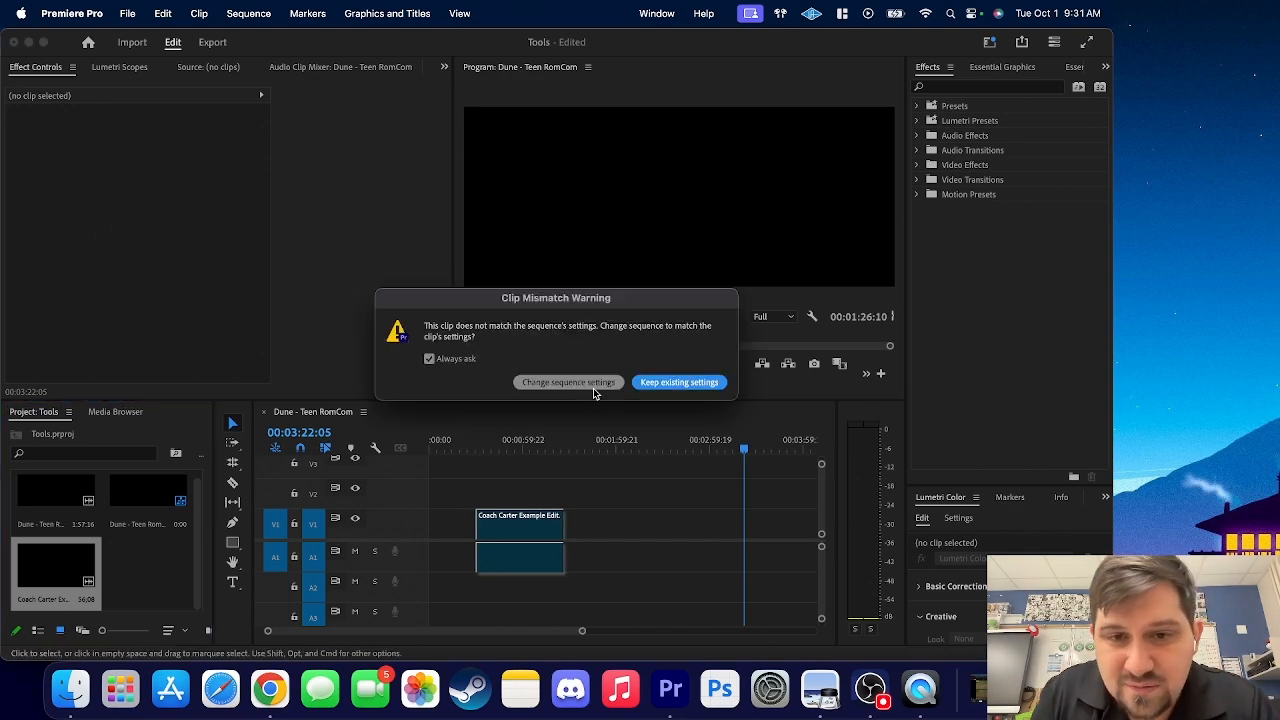
pyautogui.click(660, 386)
pyautogui.moveTo(452, 447); pyautogui.dragTo(496, 452)
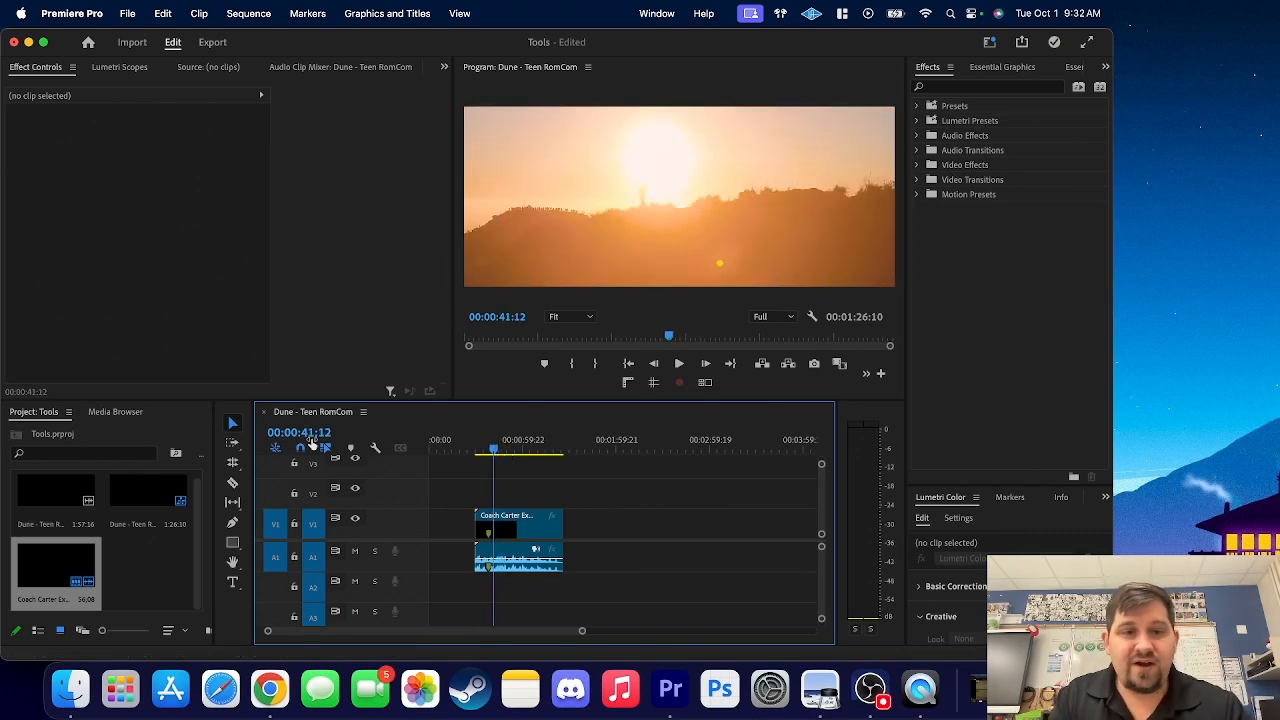
# Speed up the Coach Carter clip with the Rate Stretch Tool so that it ends at about 00:01:00:00, and play part of it
pyautogui.click(234, 466)
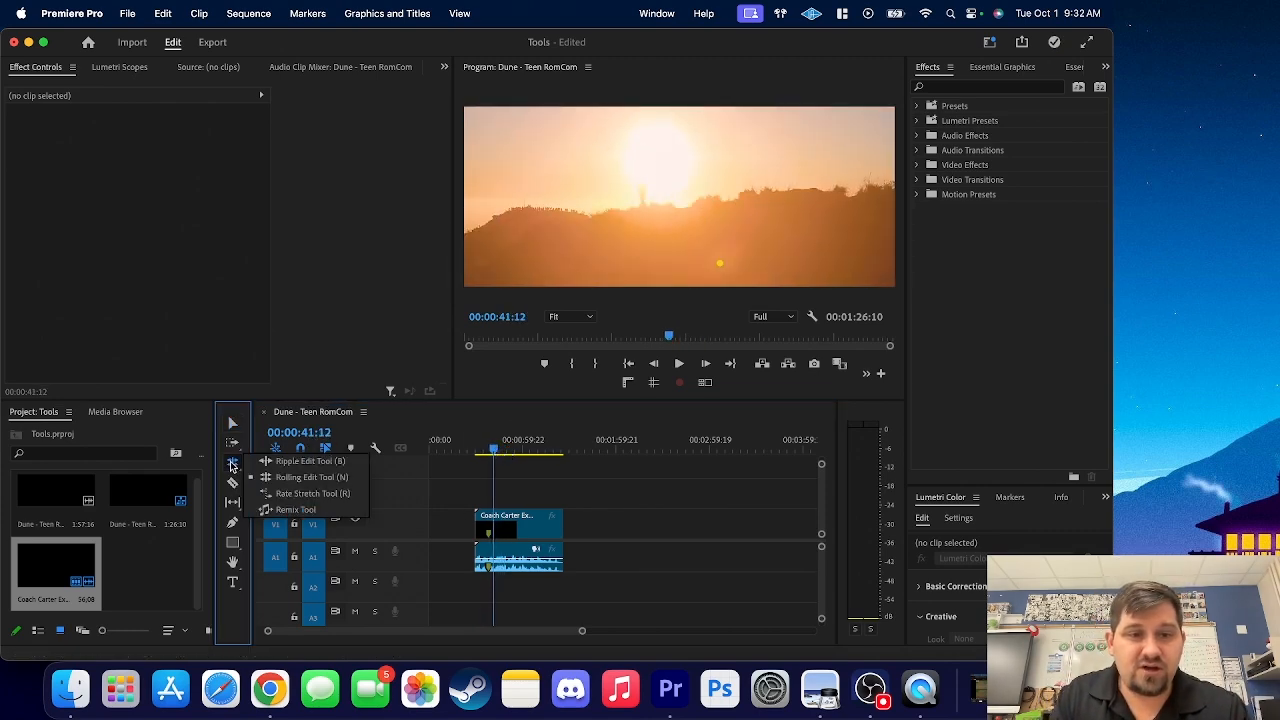
pyautogui.click(287, 494)
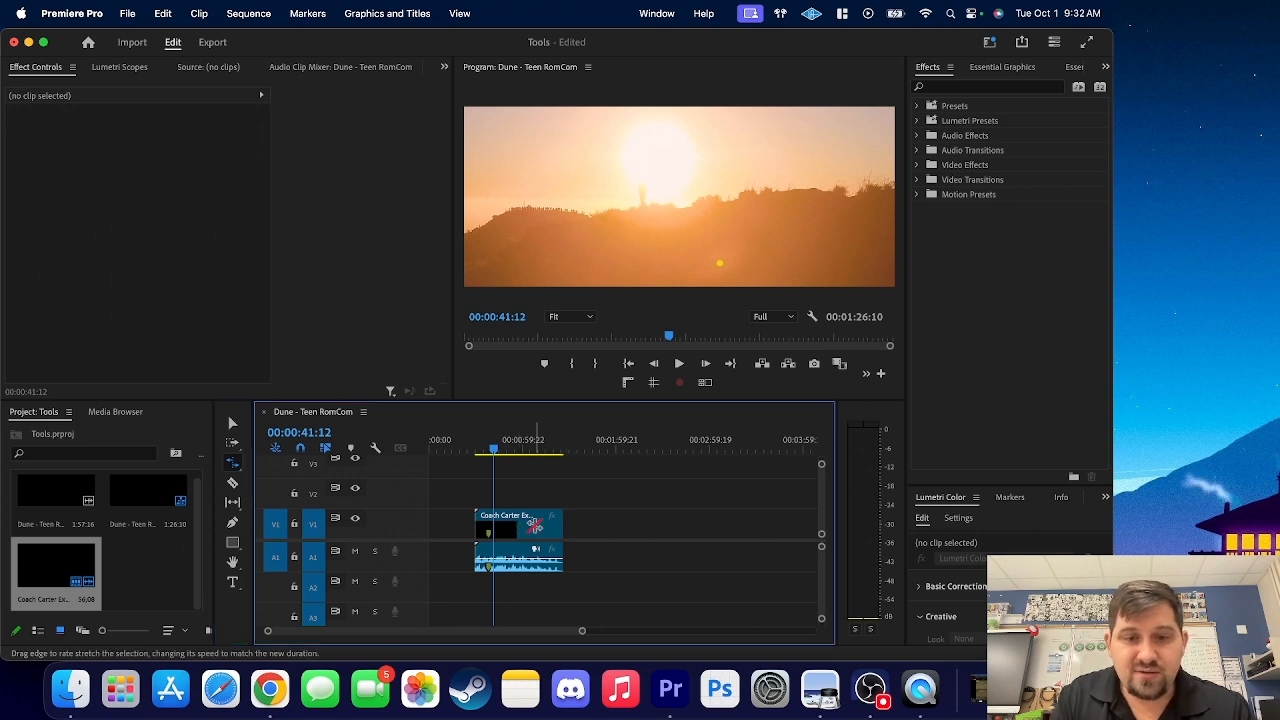
pyautogui.moveTo(560, 527); pyautogui.dragTo(521, 527)
pyautogui.press('space')
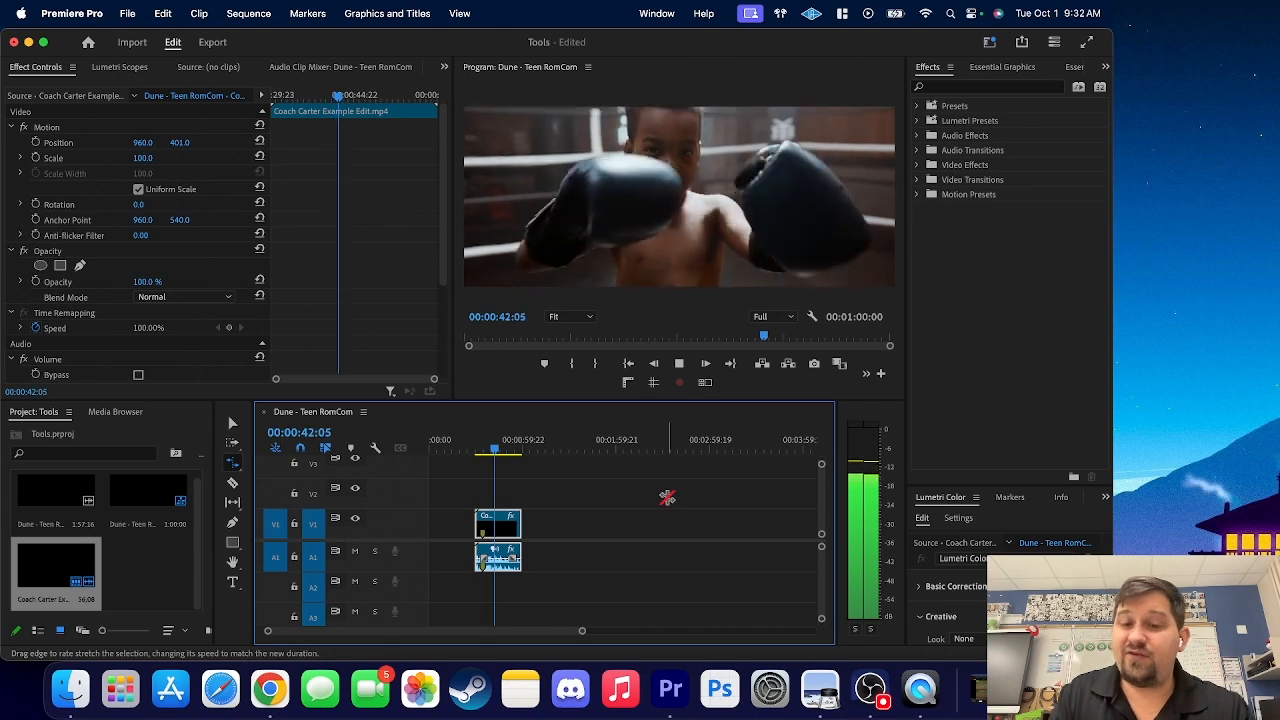
pyautogui.press('space')
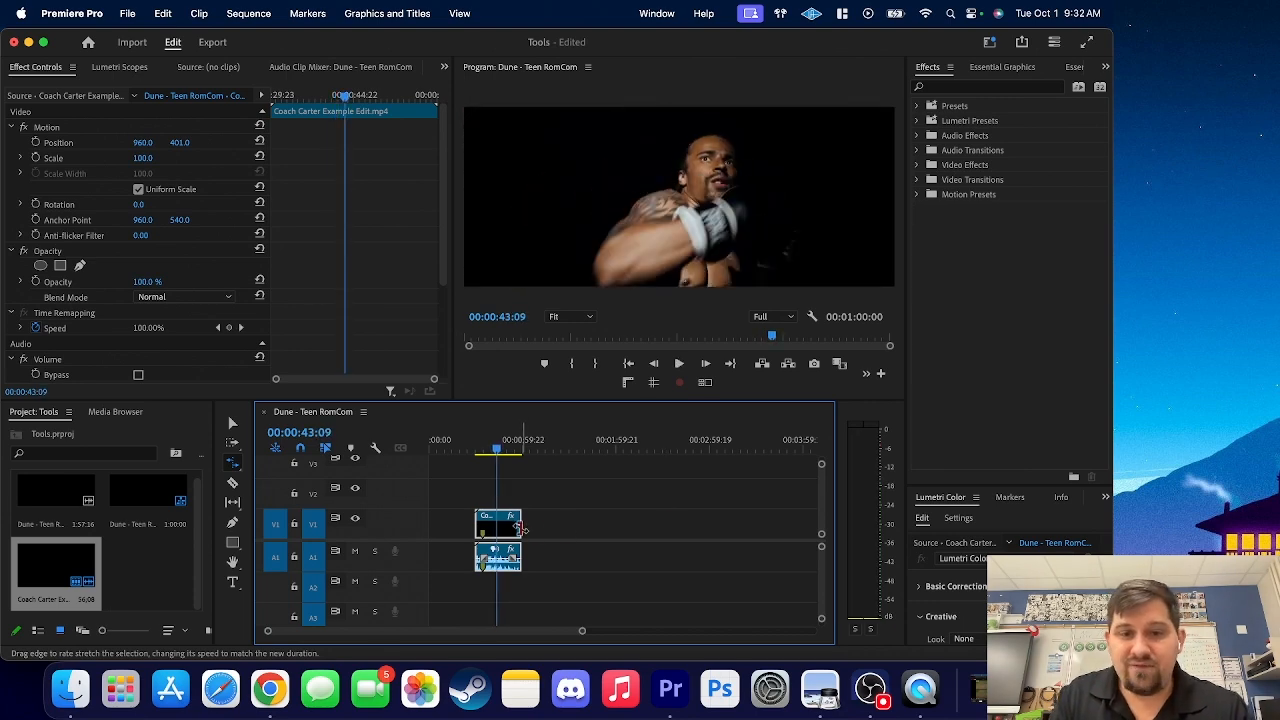
# Rate-stretch the end of the Coach Carter clip later to 28.05% speed, play it, and bring it back to 44.64%
pyautogui.moveTo(521, 527); pyautogui.dragTo(789, 547)
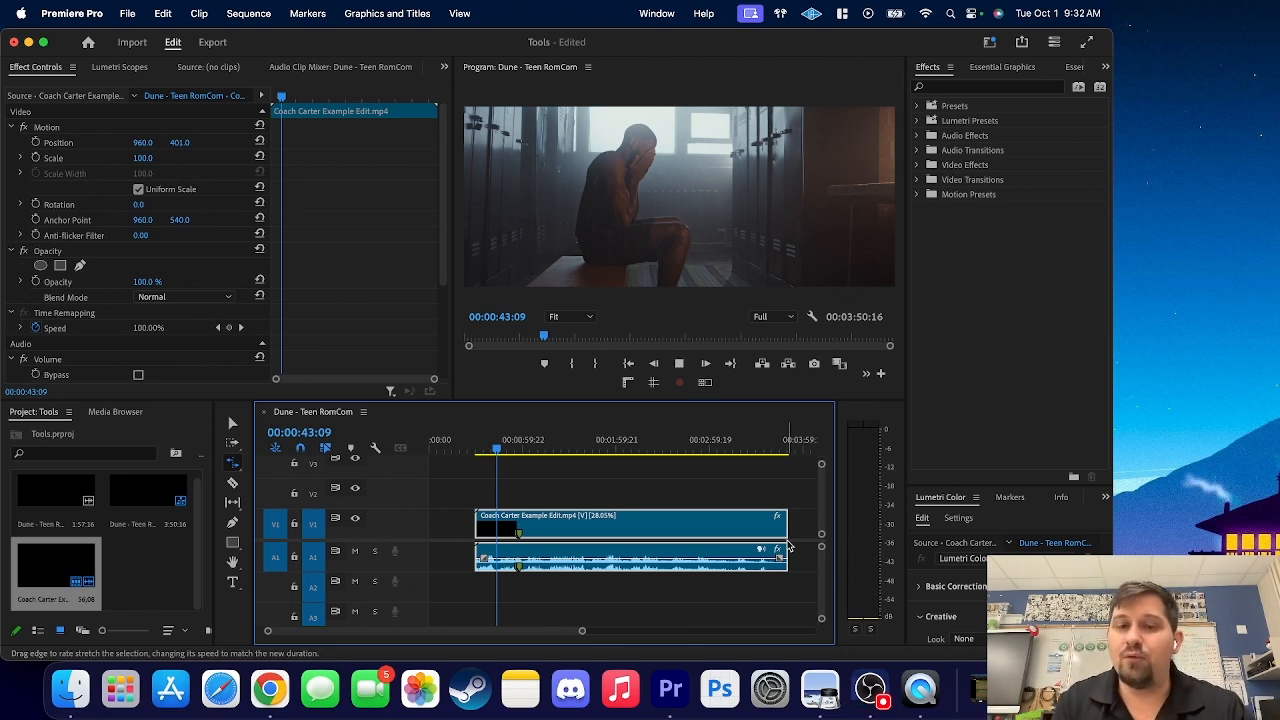
pyautogui.press('space')
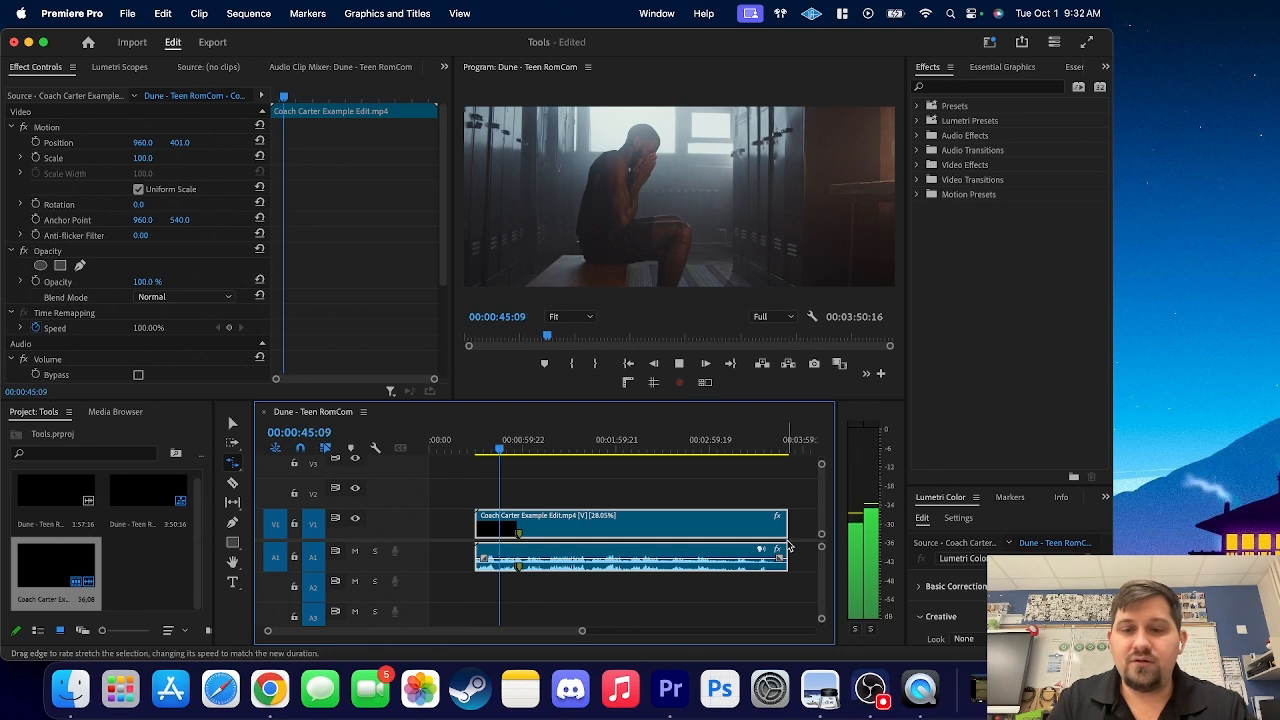
pyautogui.moveTo(788, 546); pyautogui.dragTo(669, 527)
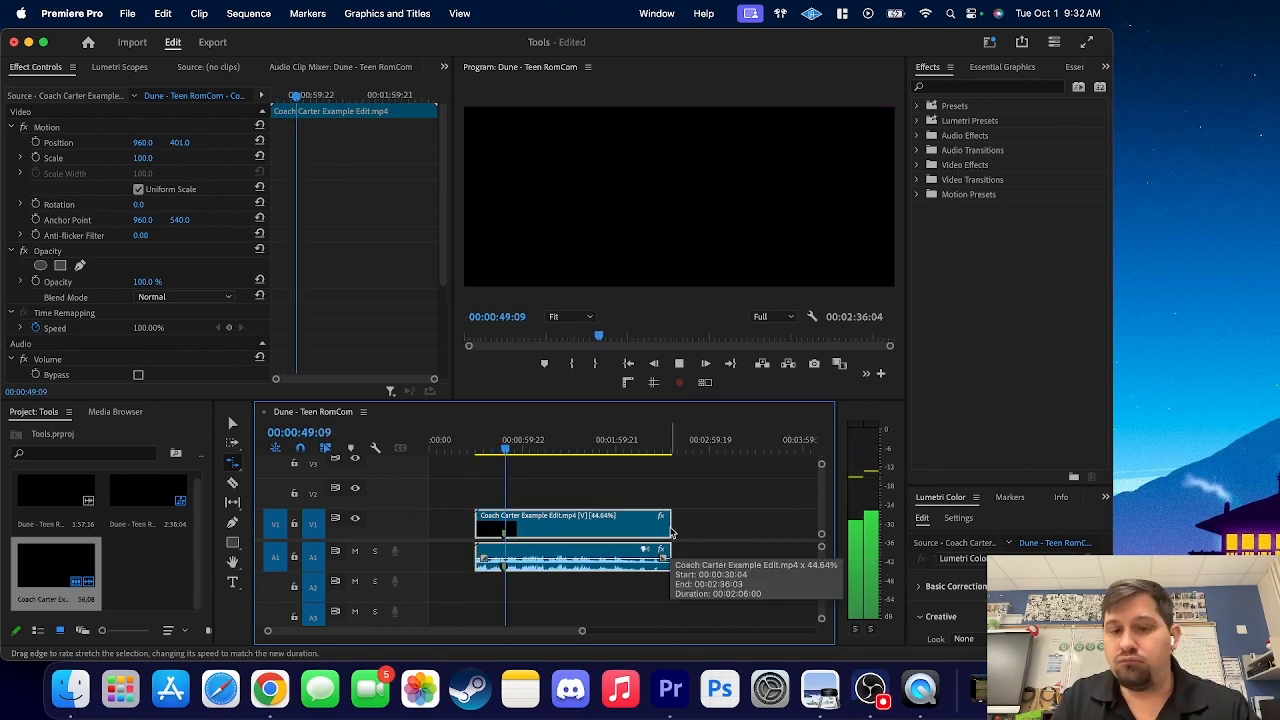
pyautogui.press('space')
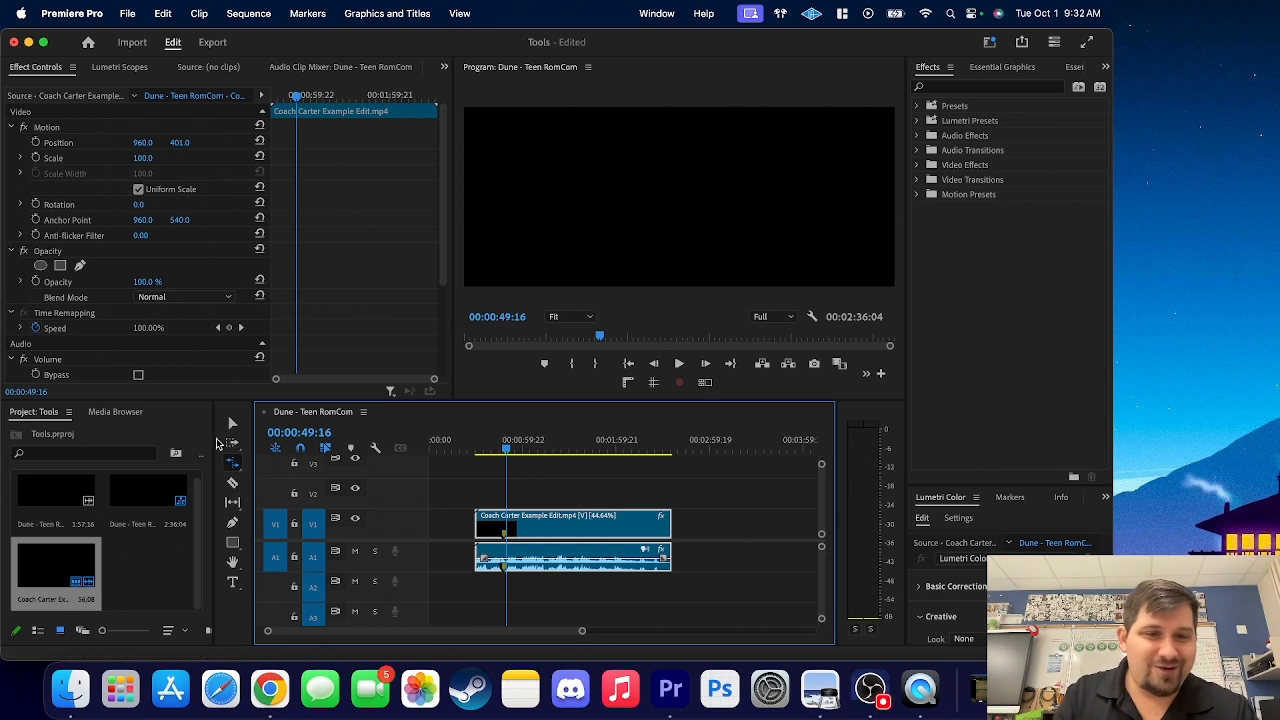
# Delete the Coach Carter clip from the sequence and place the Dune clip at the start of V1 and A1
pyautogui.click(237, 463)
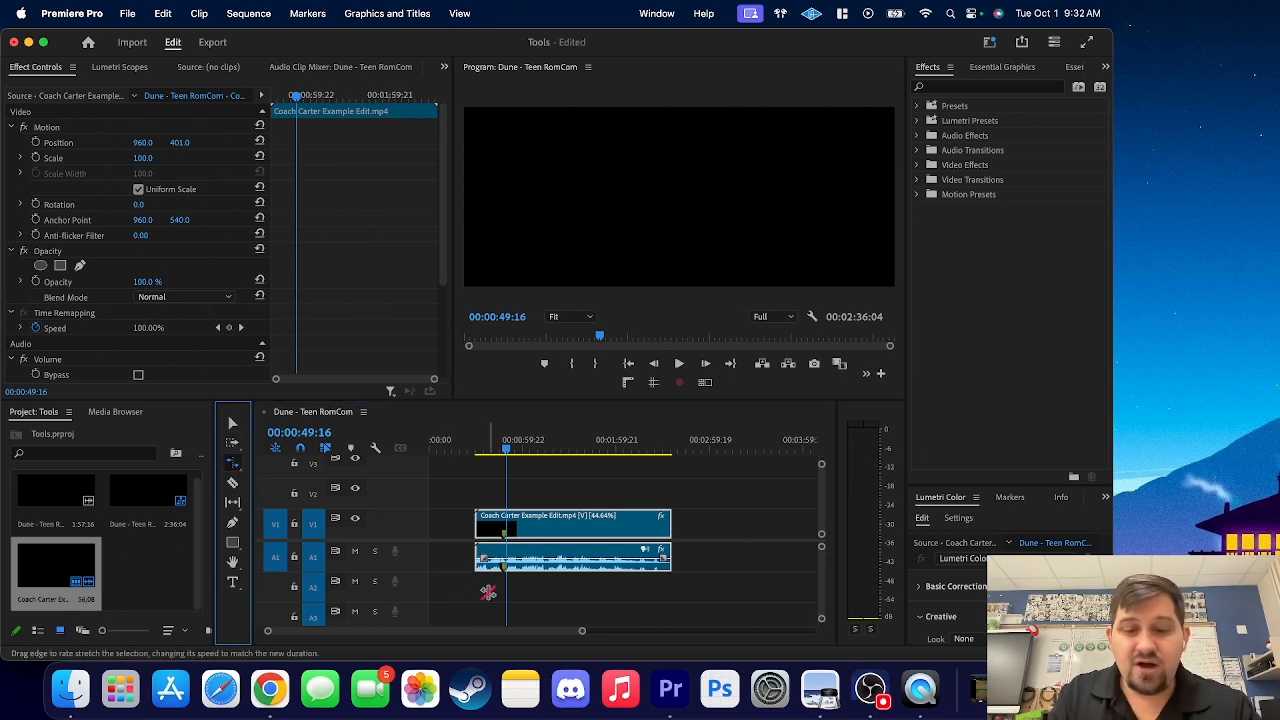
pyautogui.press('Delete')
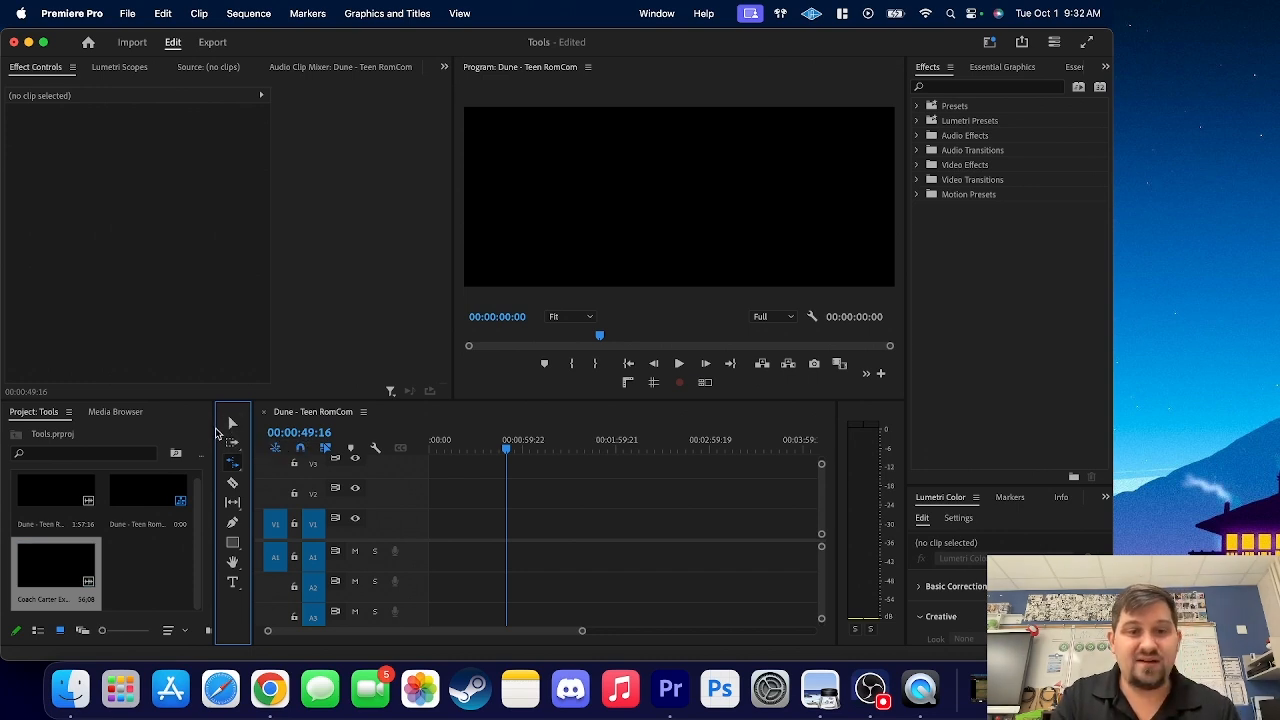
pyautogui.moveTo(70, 572)
pyautogui.mouseDown()
pyautogui.moveTo(429, 543)
pyautogui.moveTo(56, 574)
pyautogui.mouseUp()
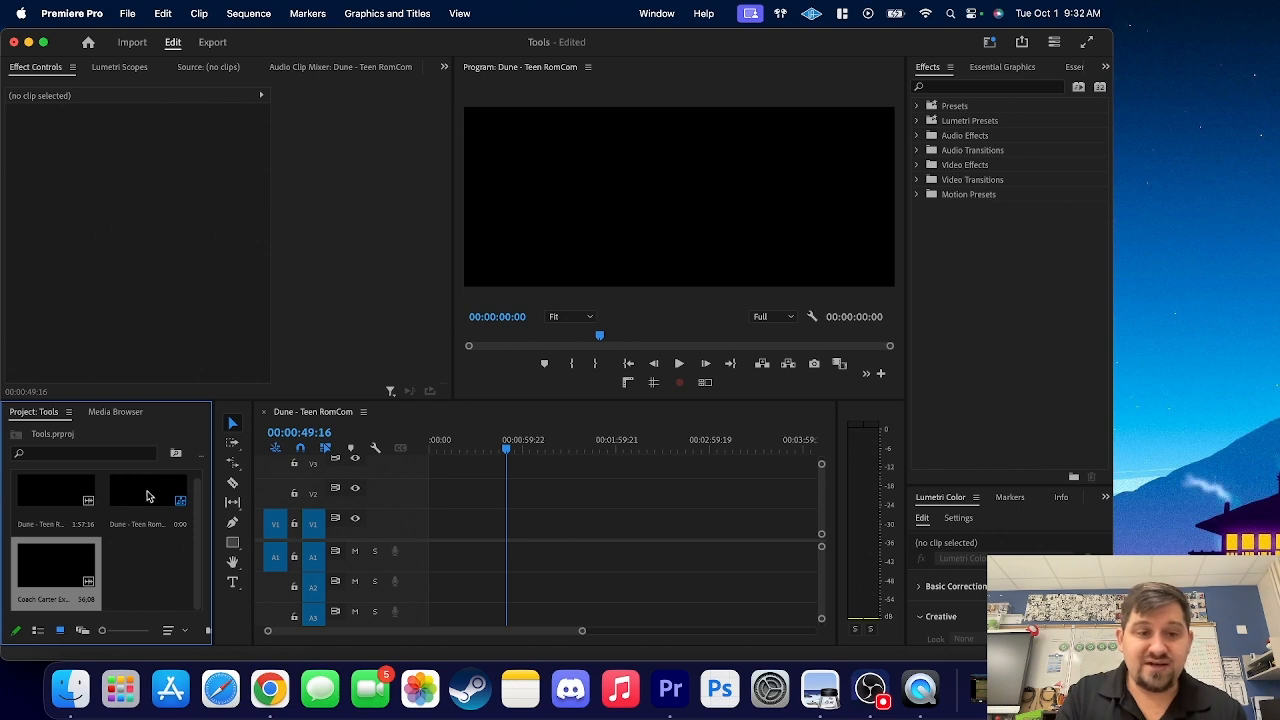
pyautogui.moveTo(62, 502); pyautogui.dragTo(437, 520)
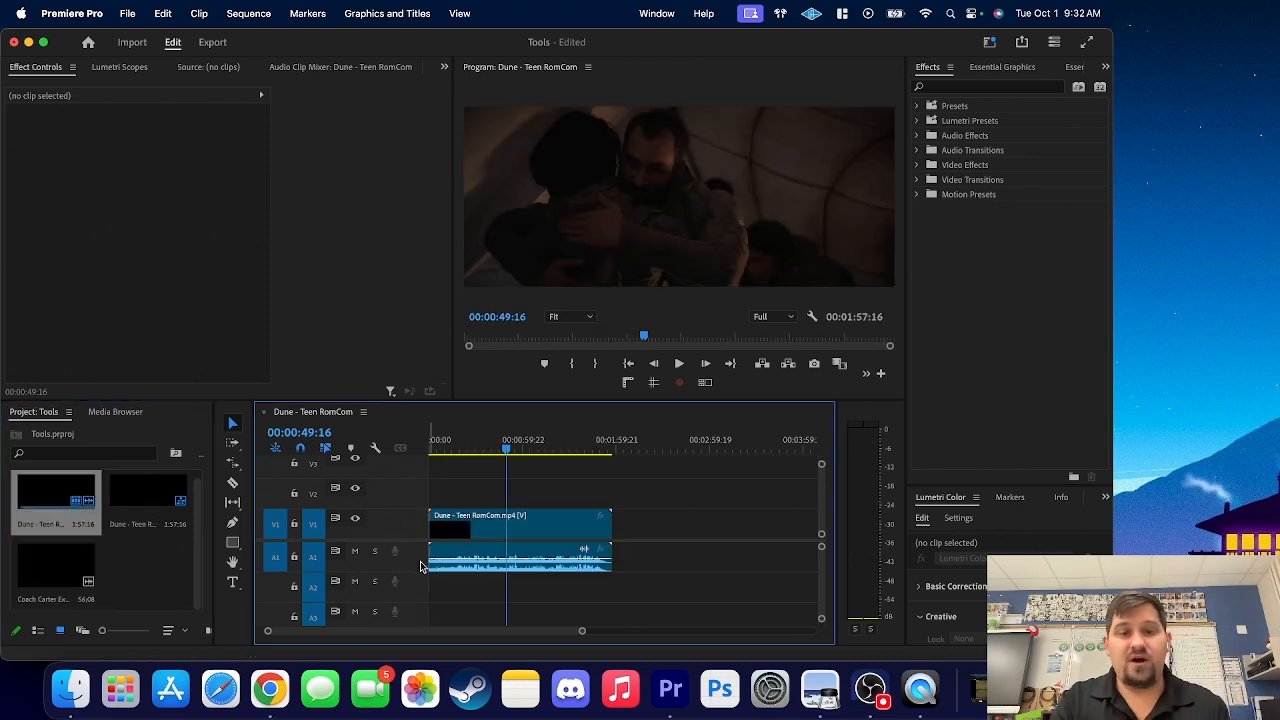
# Split the Dune clip into four pieces with the Razor Tool, cutting at about 00:00:28, 00:01:14 and 00:01:34
pyautogui.click(232, 484)
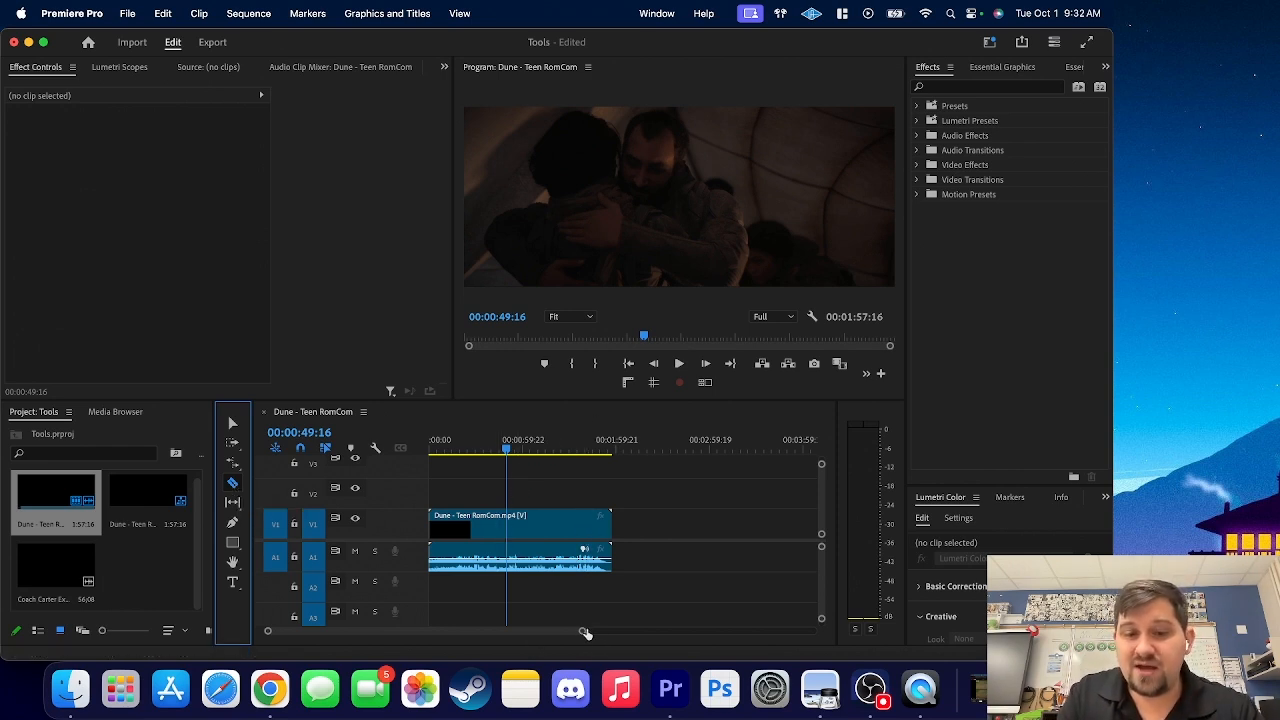
pyautogui.moveTo(585, 633); pyautogui.dragTo(565, 630)
pyautogui.click(663, 519)
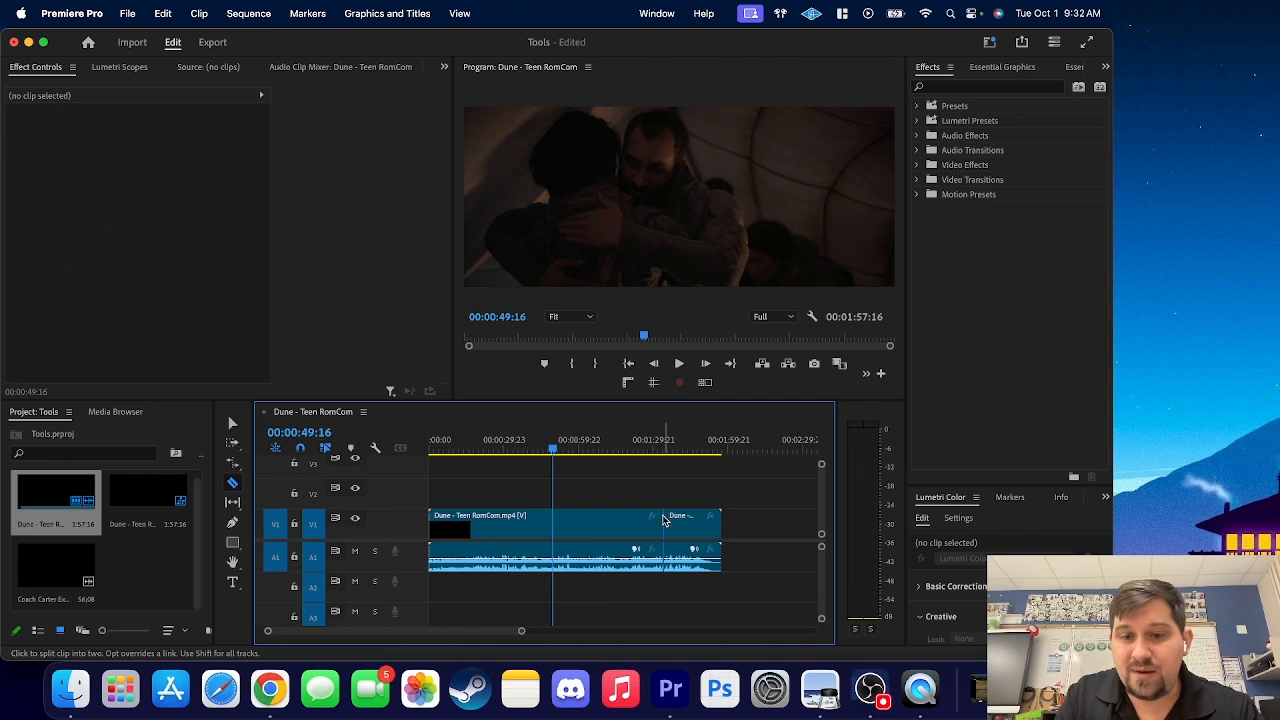
pyautogui.click(498, 520)
pyautogui.click(612, 520)
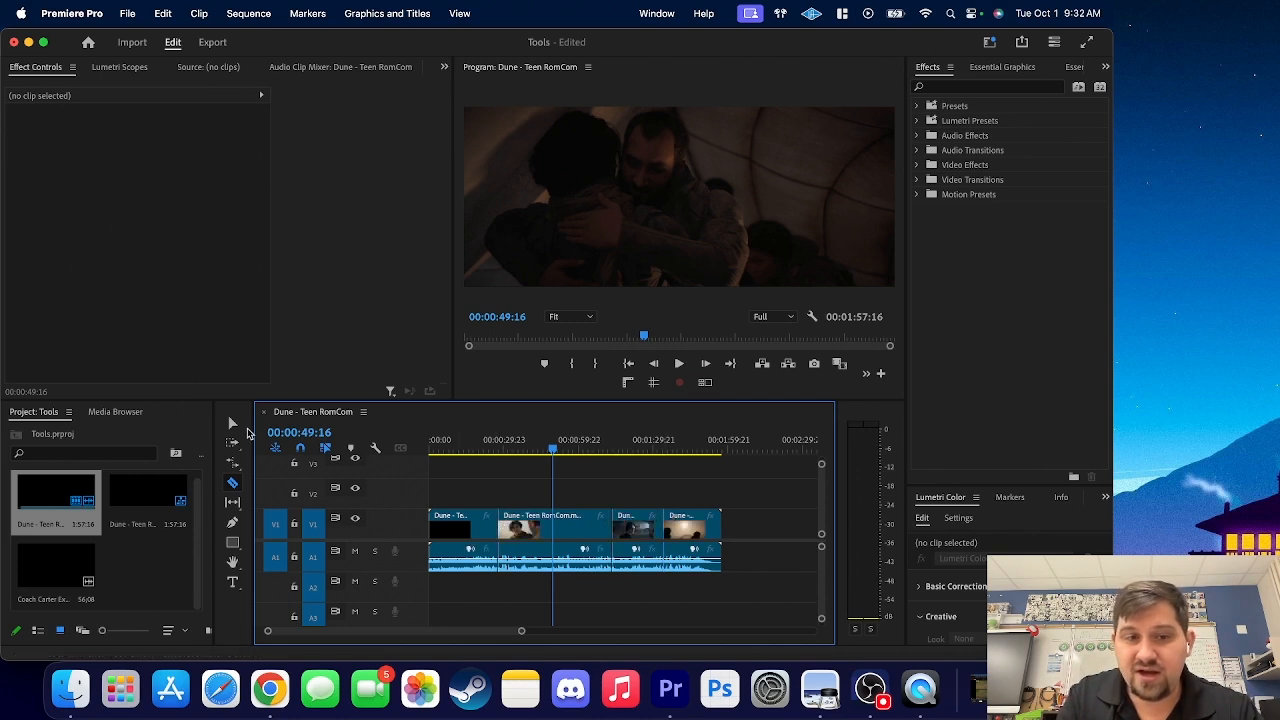
# With the Selection Tool, select the separate Dune pieces and move them to different places on the timeline
pyautogui.click(232, 423)
pyautogui.click(693, 532)
pyautogui.click(641, 537)
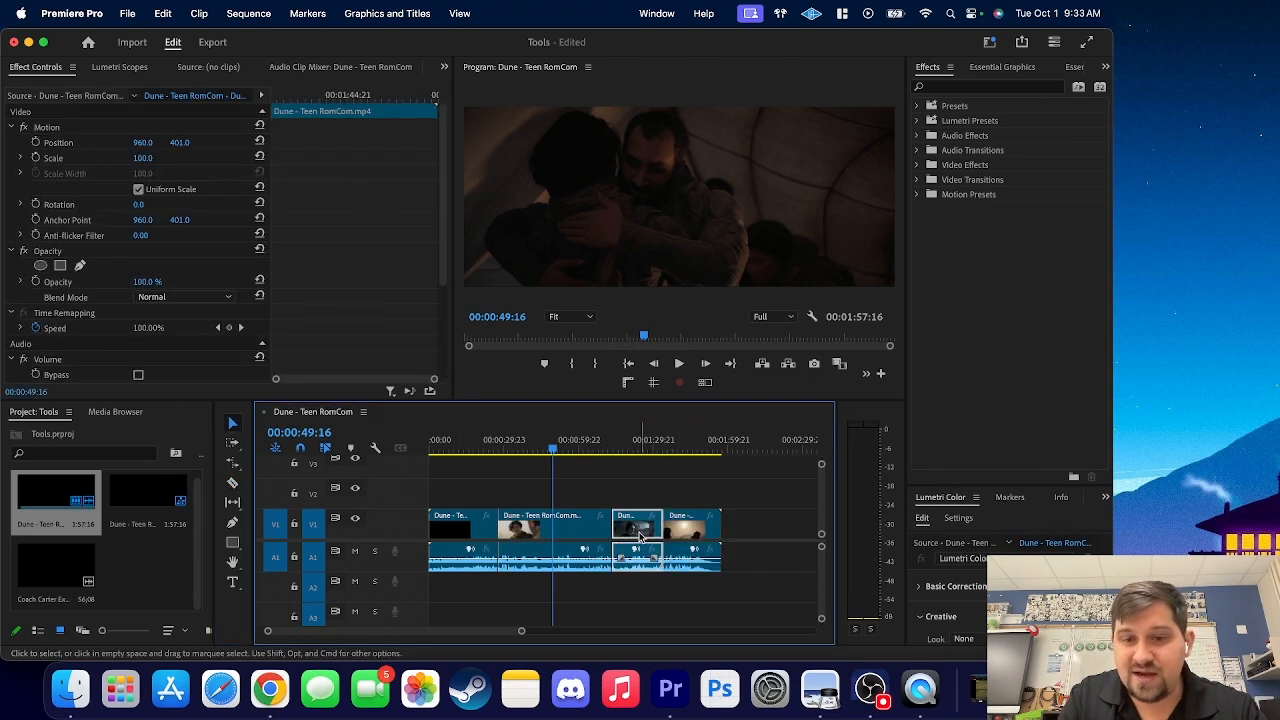
pyautogui.click(574, 528)
pyautogui.click(450, 528)
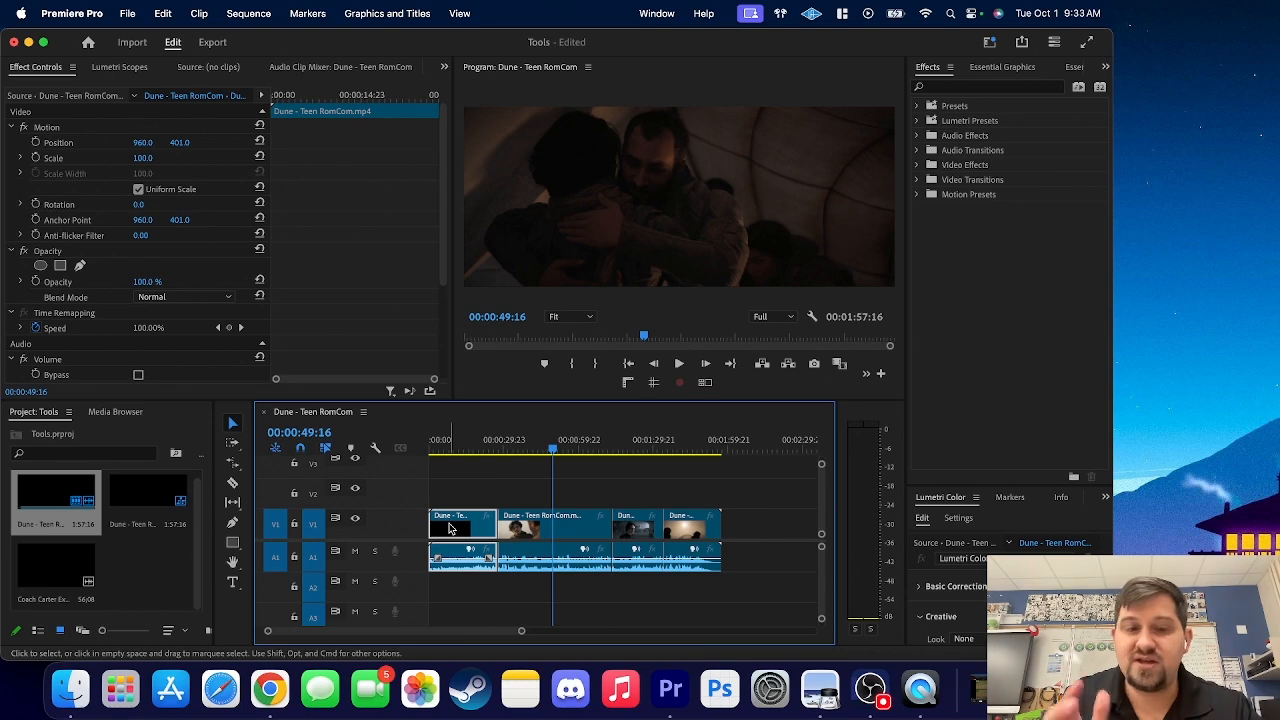
pyautogui.moveTo(450, 528); pyautogui.dragTo(685, 523)
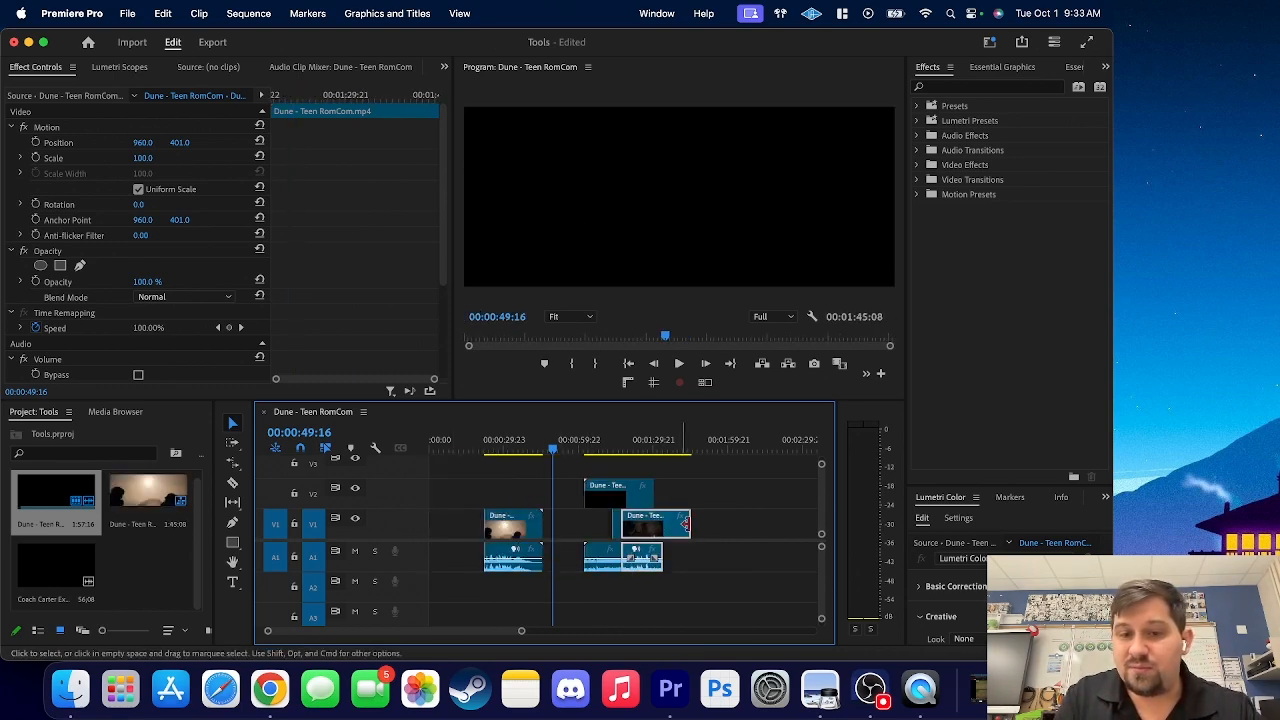
# Undo the rearranging of the Dune pieces and the three razor cuts
pyautogui.press('super+z')
pyautogui.press('super+z')
pyautogui.press('super+z')
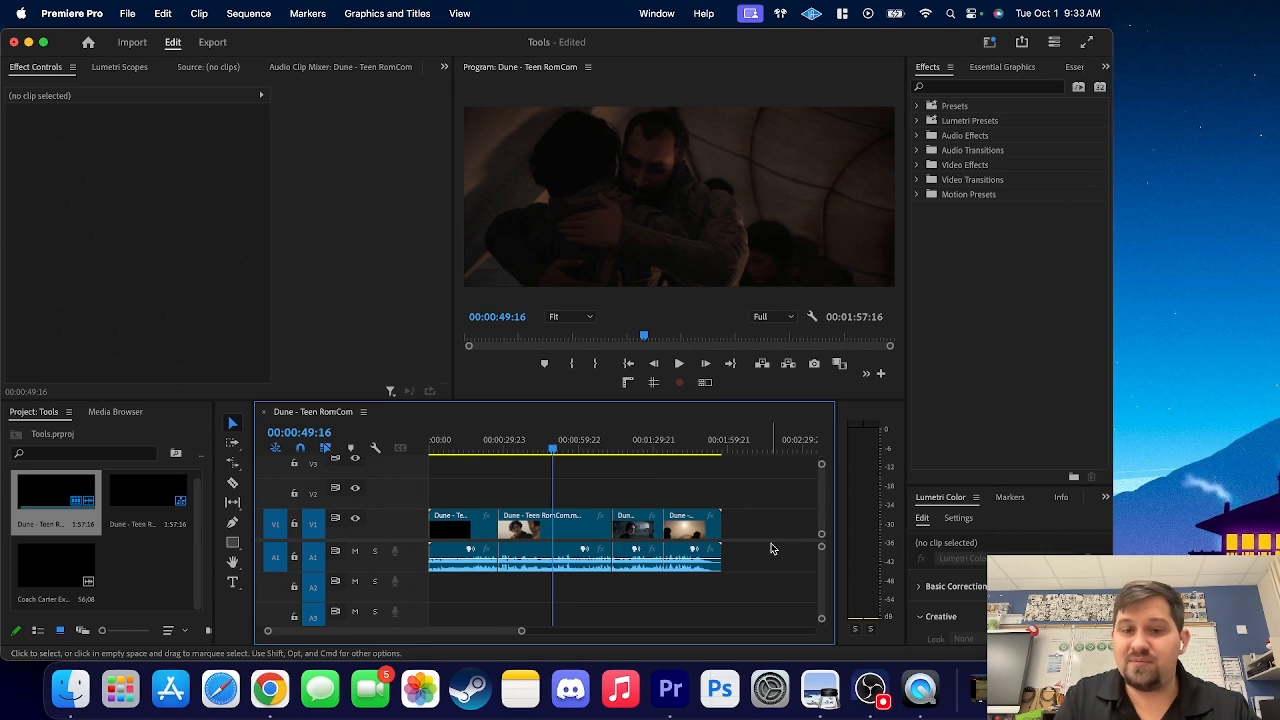
pyautogui.press('super+z')
pyautogui.press('super+z')
pyautogui.press('super+z')
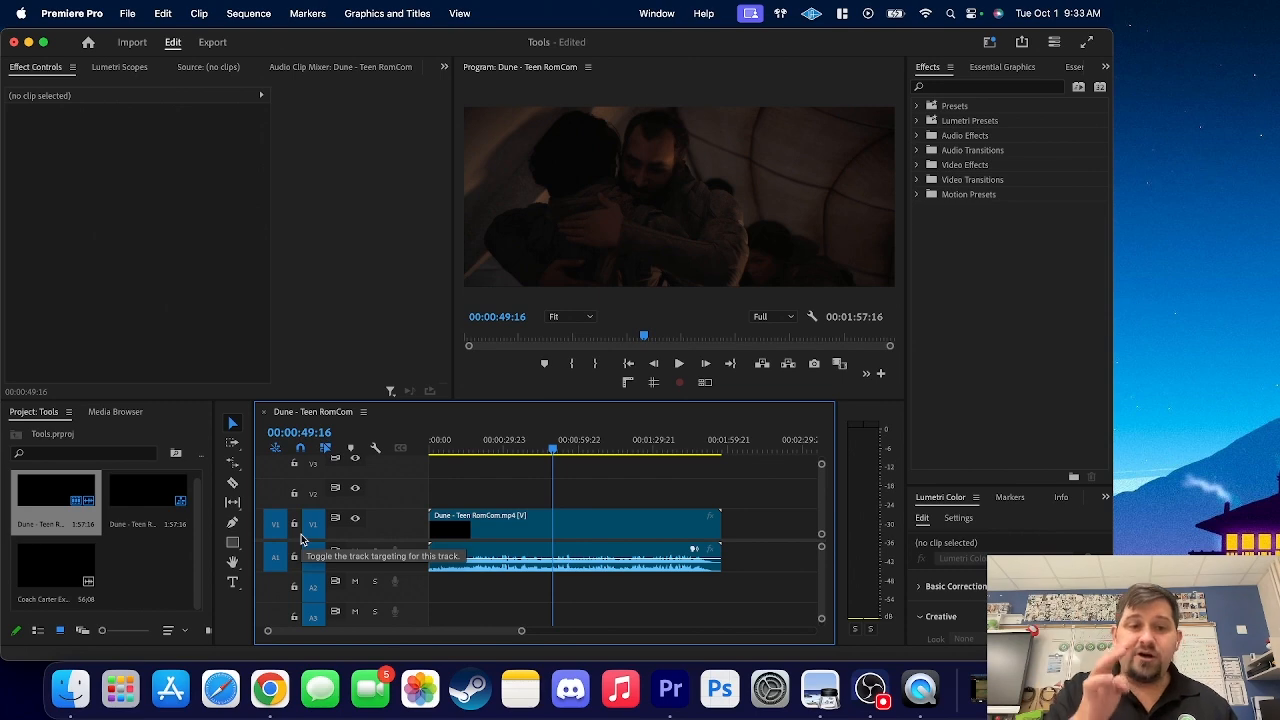
# Move the playhead to 00:01:15:04 and cut the Dune clip exactly there with the Razor Tool
pyautogui.click(232, 483)
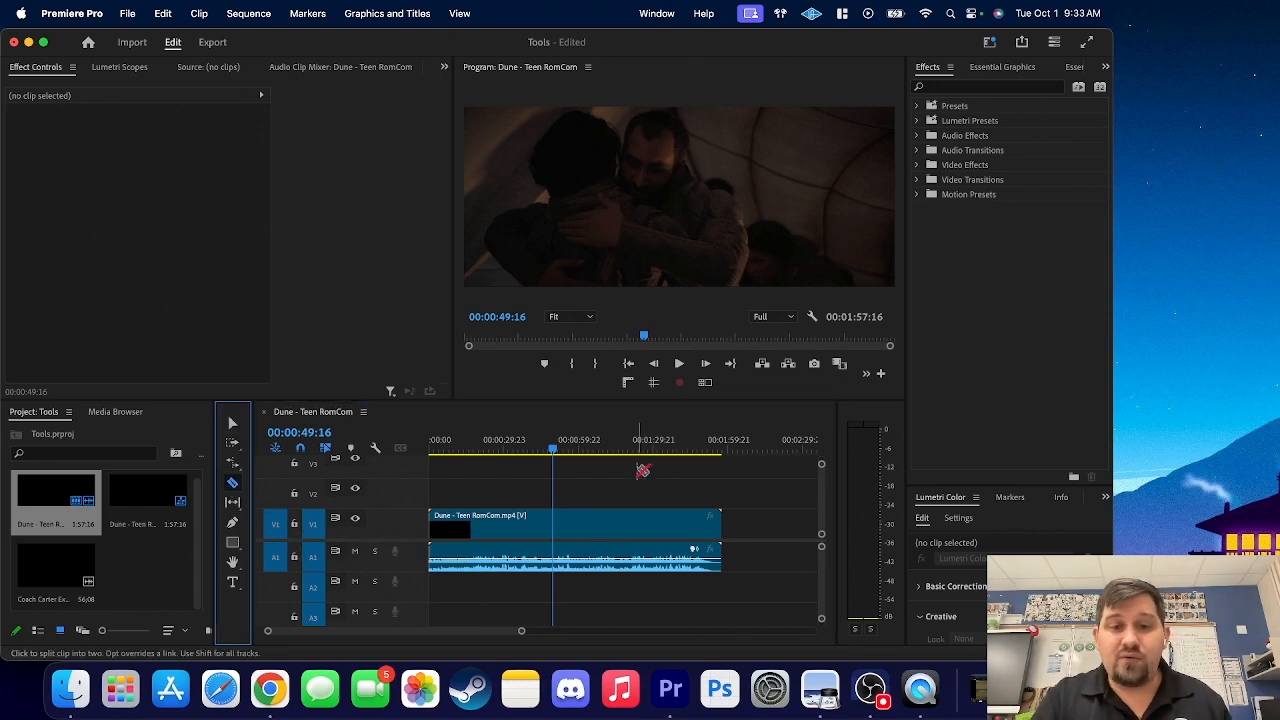
pyautogui.moveTo(553, 449); pyautogui.dragTo(613, 454)
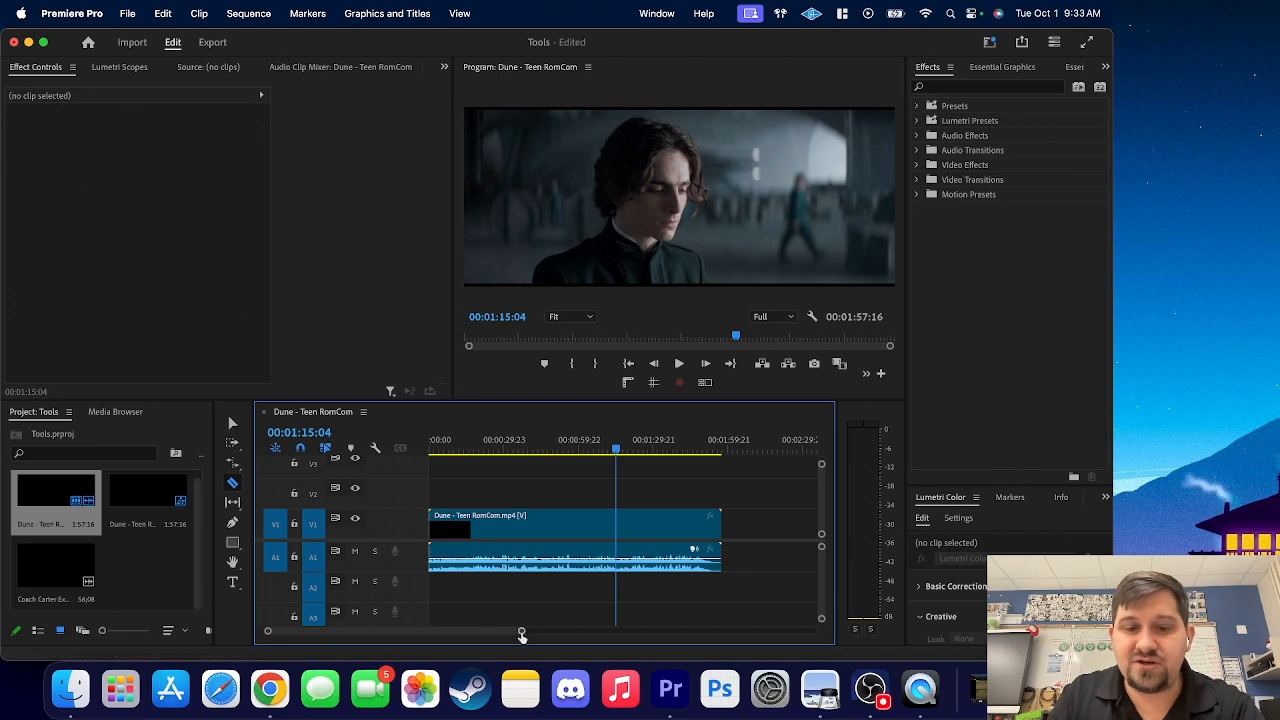
pyautogui.moveTo(521, 631); pyautogui.dragTo(419, 624)
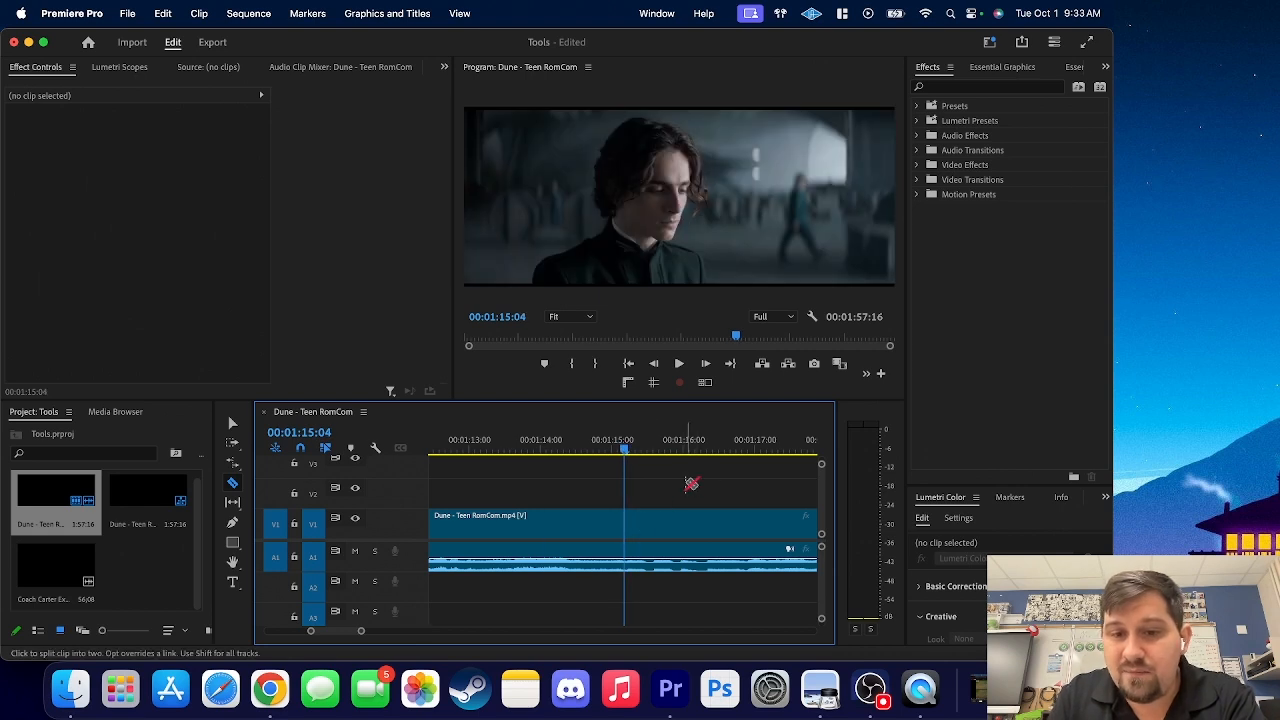
pyautogui.click(634, 515)
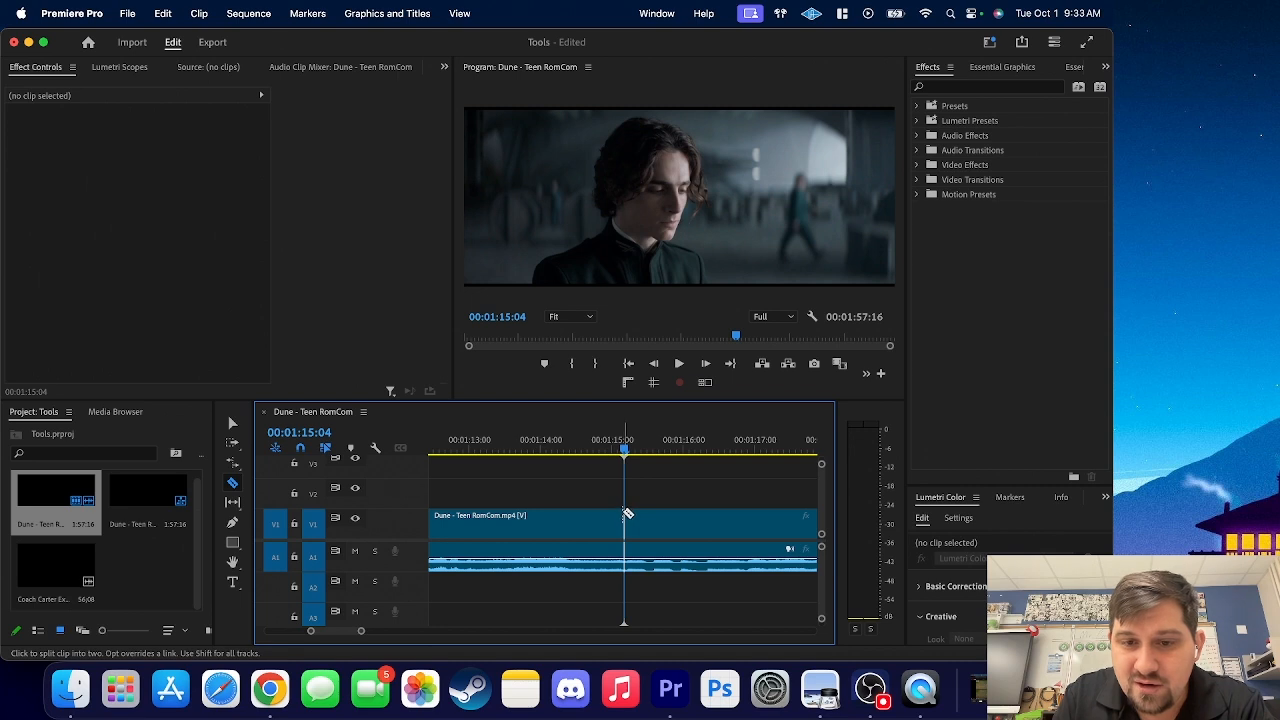
pyautogui.click(625, 514)
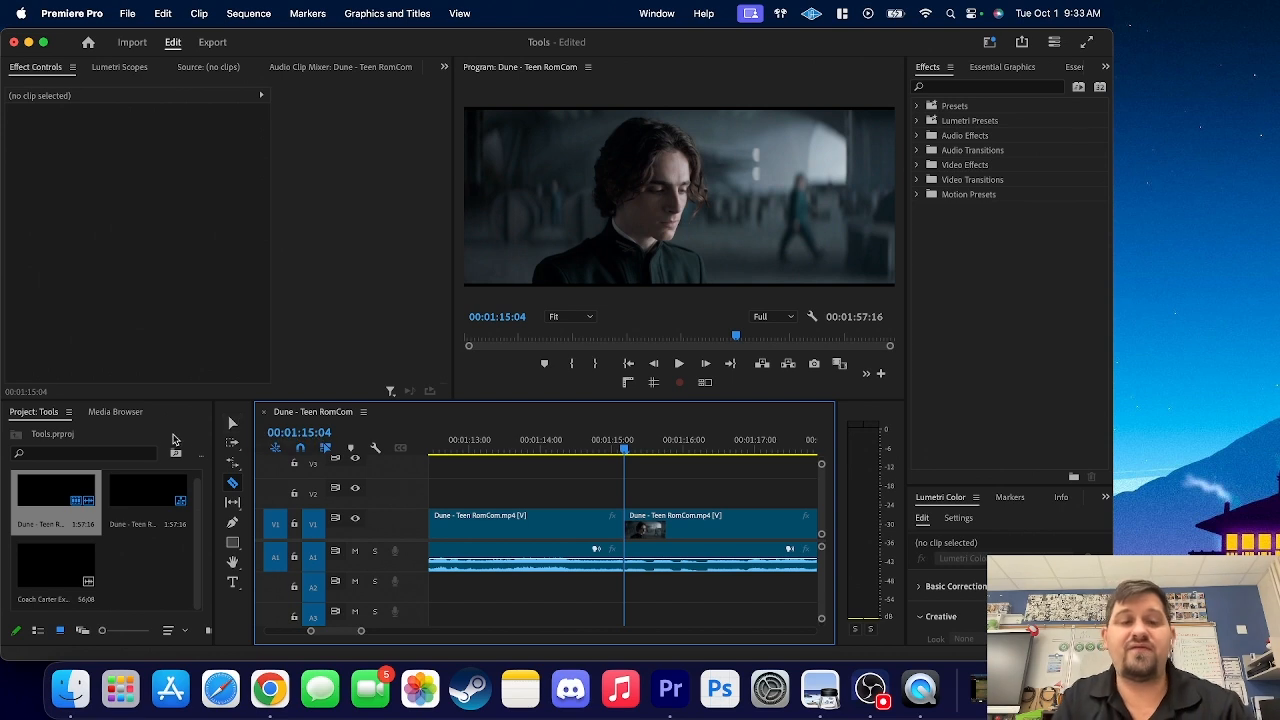
# Return to the Selection Tool and undo the cut at the playhead
pyautogui.click(233, 427)
pyautogui.press('super+z')
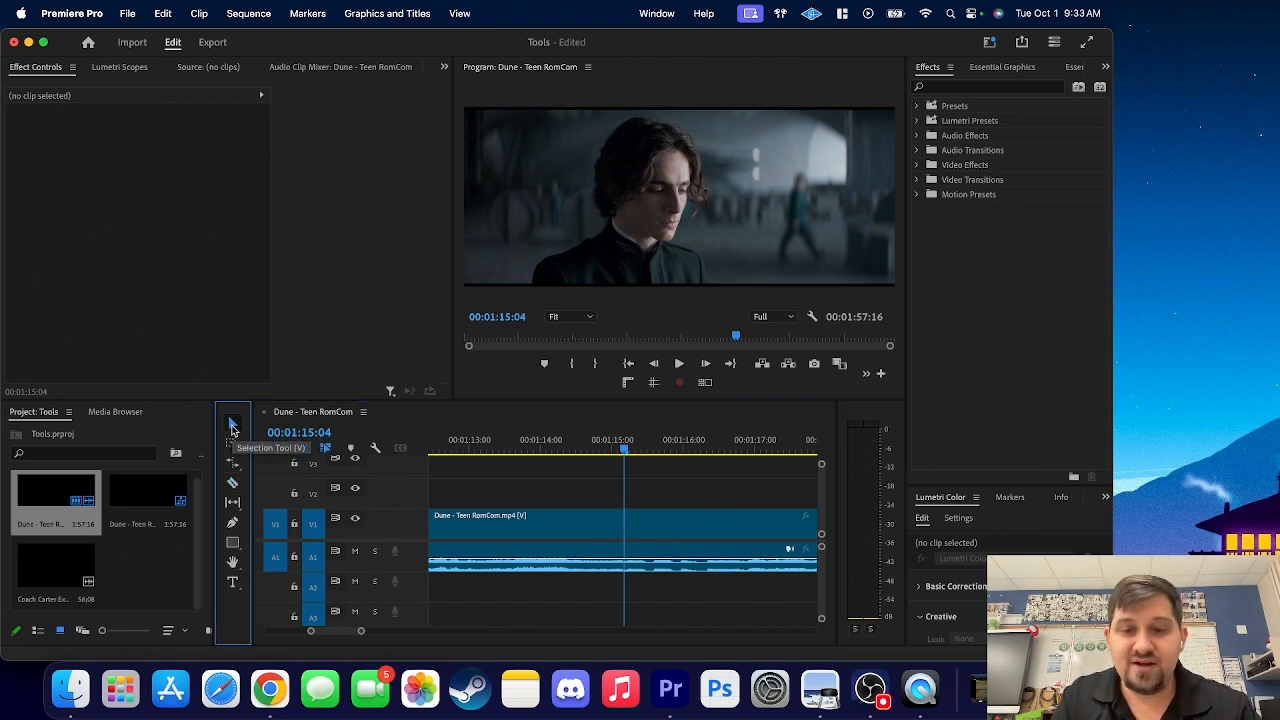
pyautogui.moveTo(360, 633); pyautogui.dragTo(491, 632)
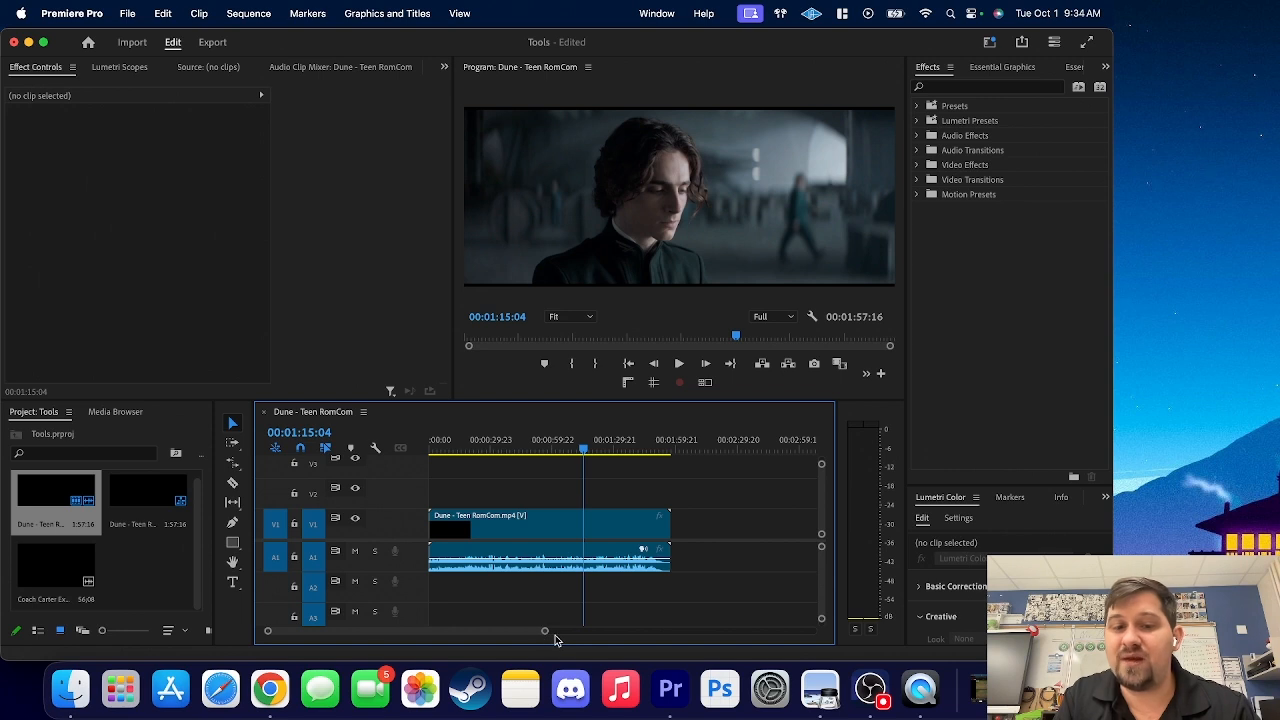
# Try cutting the Dune clip at 00:00:39:07 and moving its second part to start at 00:01:20:01, and undo both edits
pyautogui.click(233, 482)
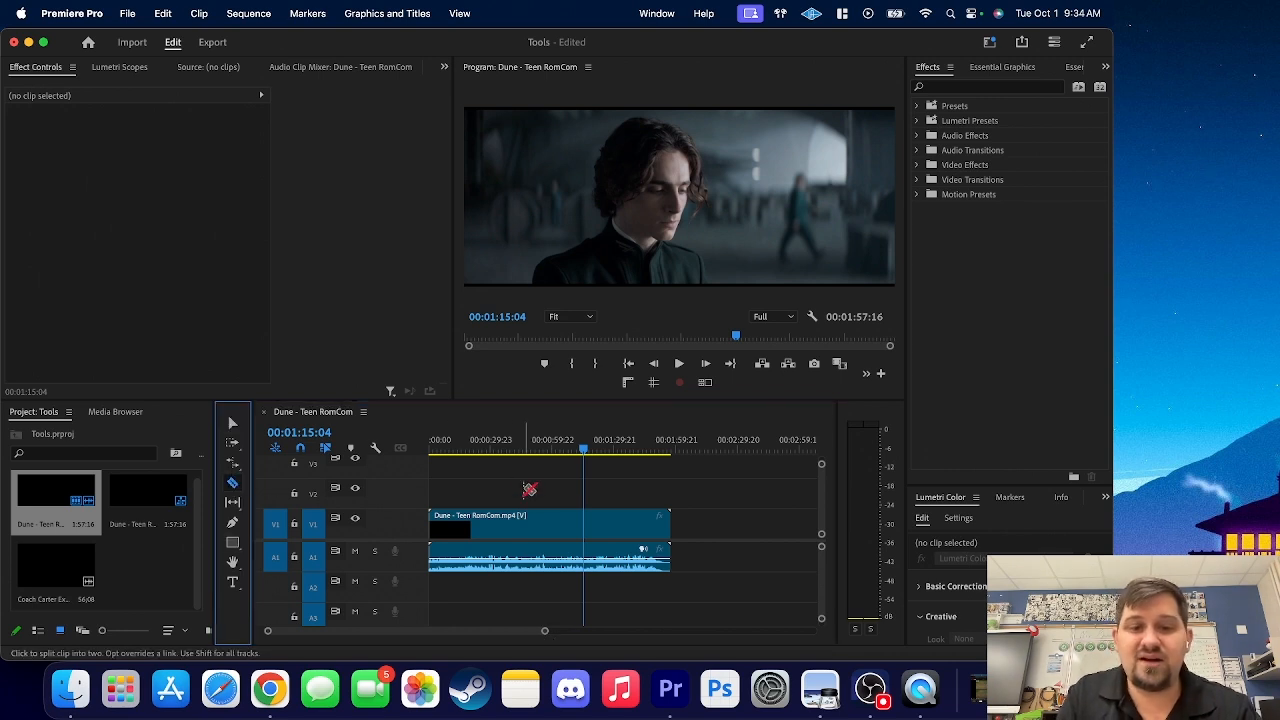
pyautogui.click(509, 521)
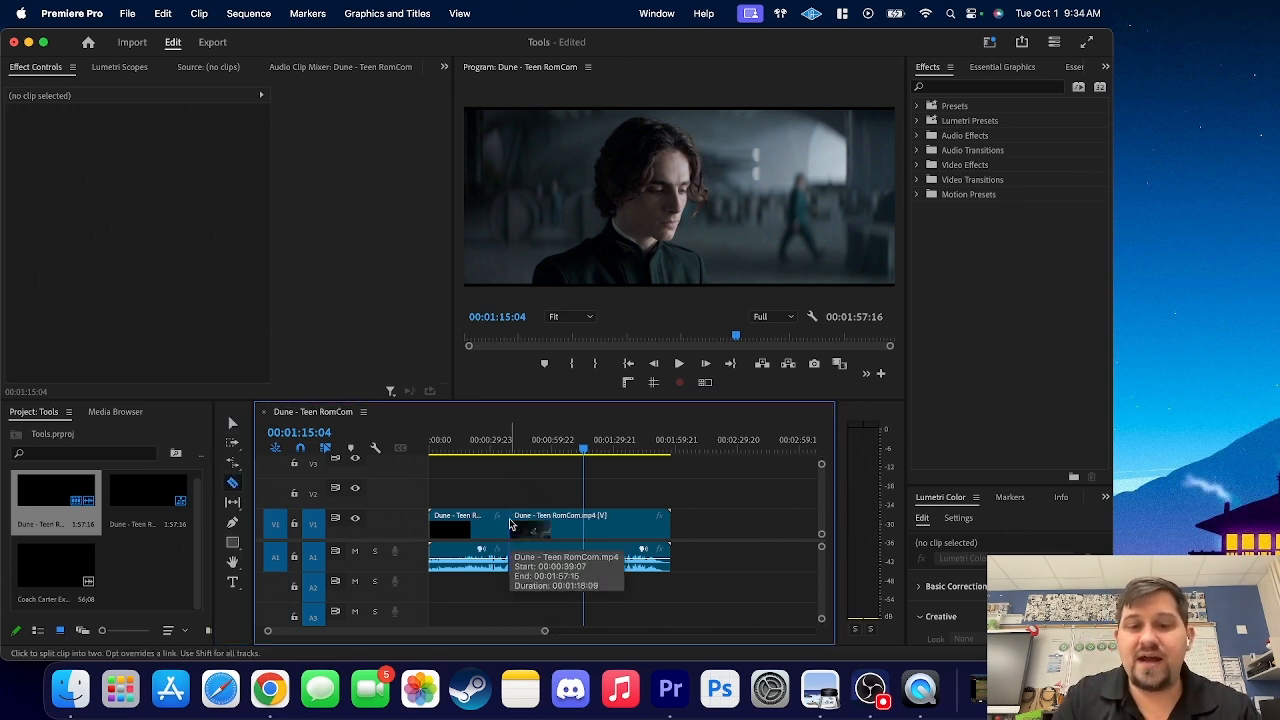
pyautogui.click(232, 424)
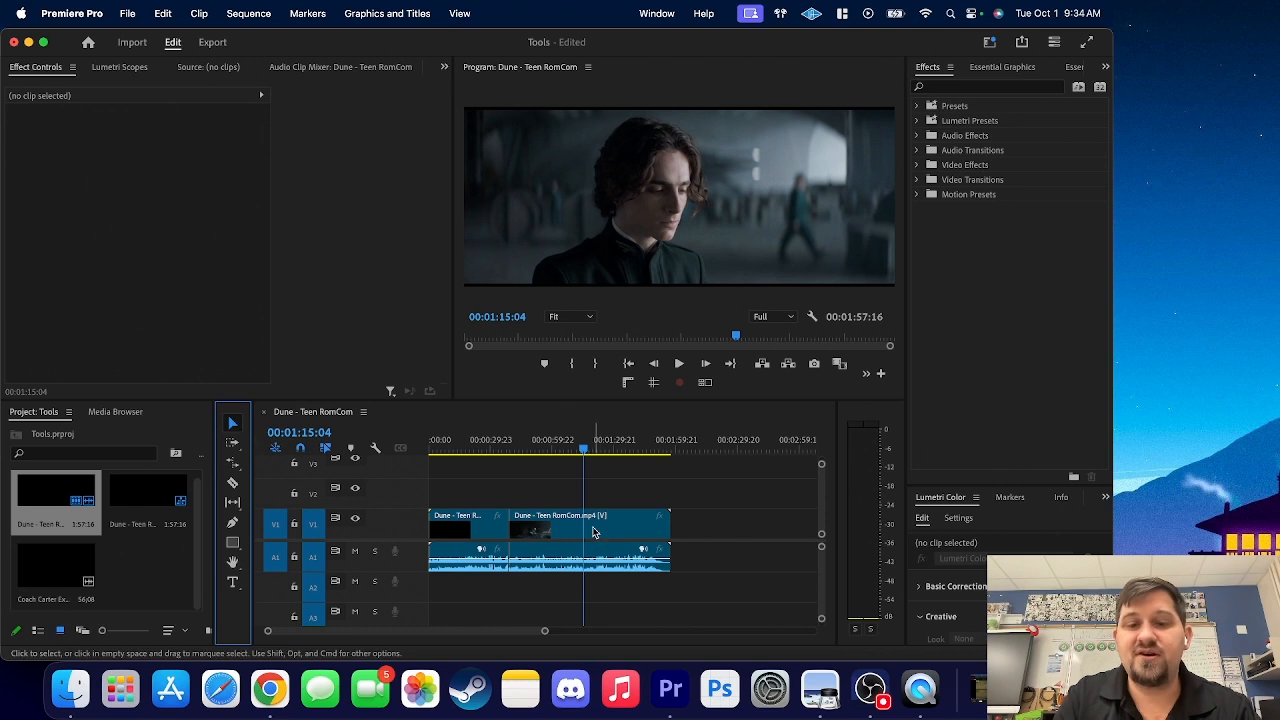
pyautogui.moveTo(594, 528); pyautogui.dragTo(677, 526)
pyautogui.press('super+z')
pyautogui.press('super+z')
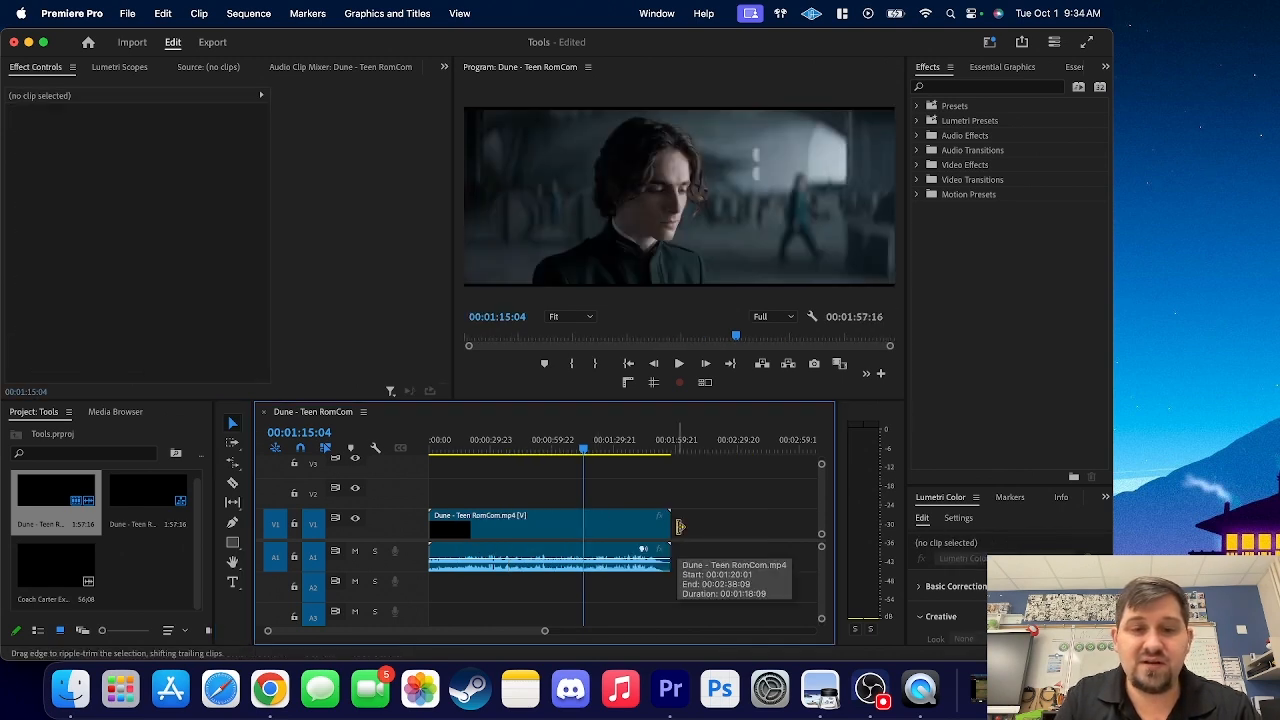
# With the Rectangle Tool, draw a wide rectangle over the man's face in the video frame at 00:01:15:04
pyautogui.click(237, 507)
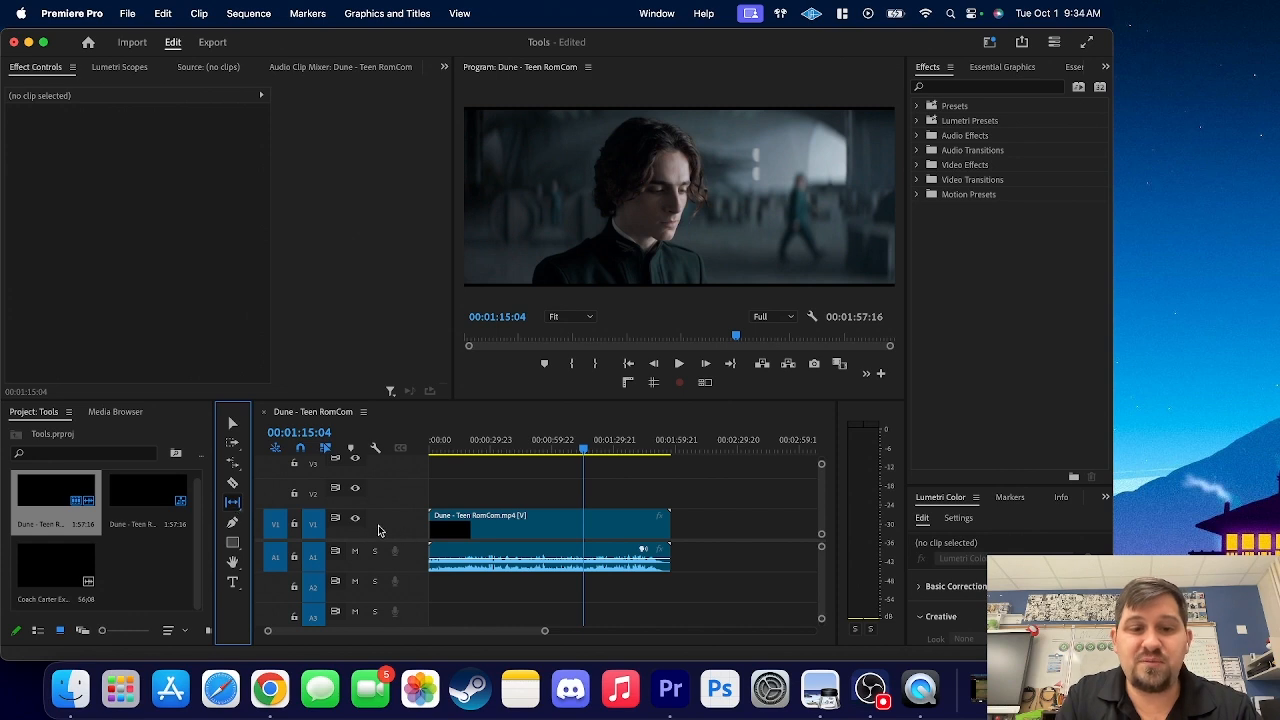
pyautogui.click(229, 527)
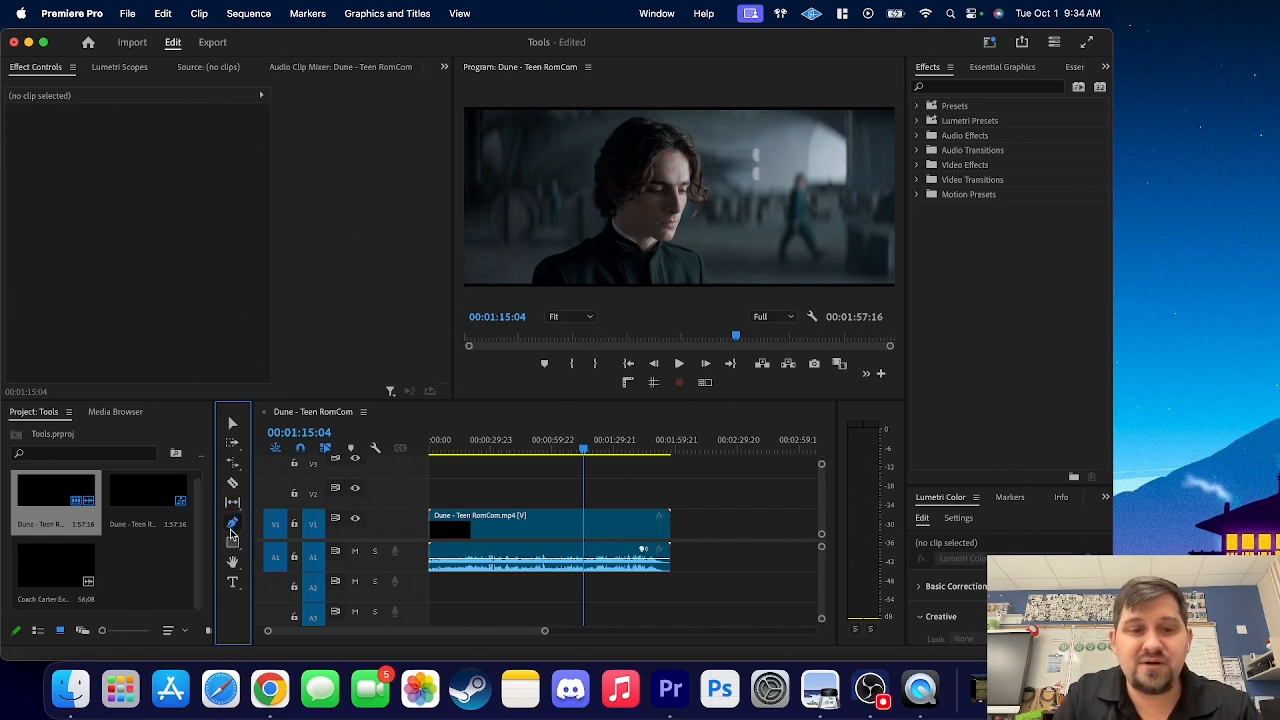
pyautogui.click(233, 545)
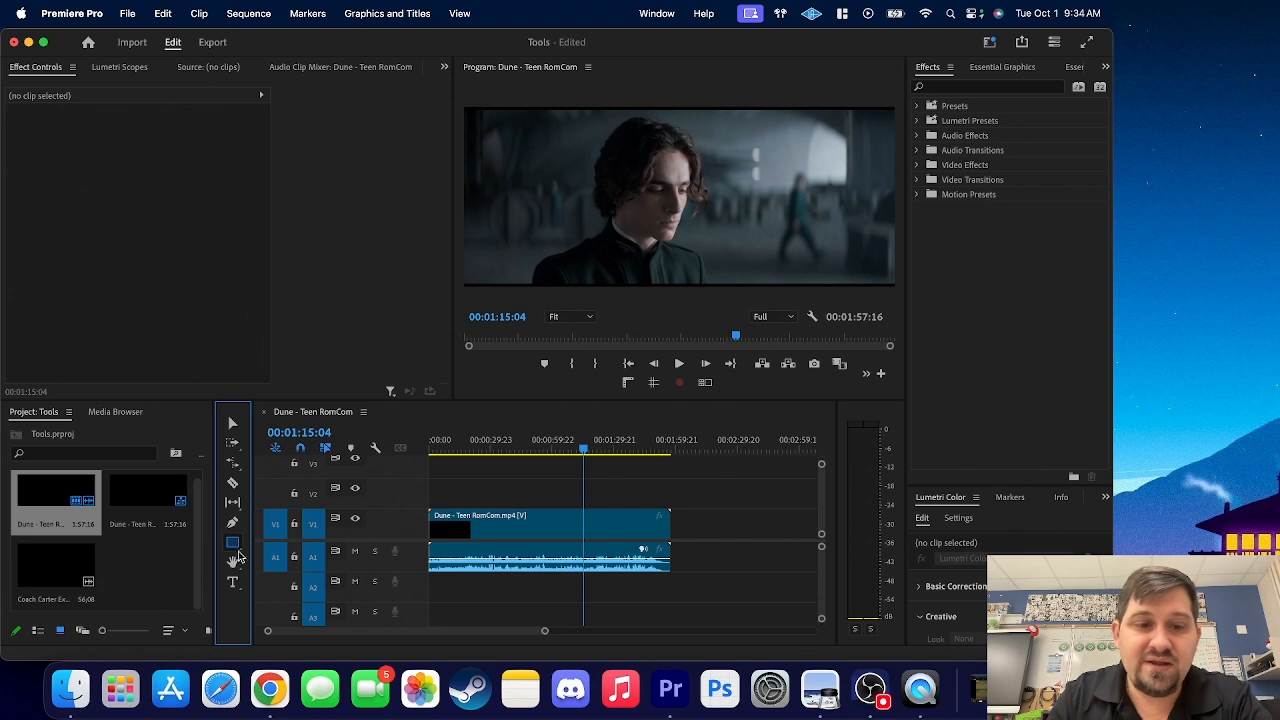
pyautogui.moveTo(563, 175); pyautogui.dragTo(765, 238)
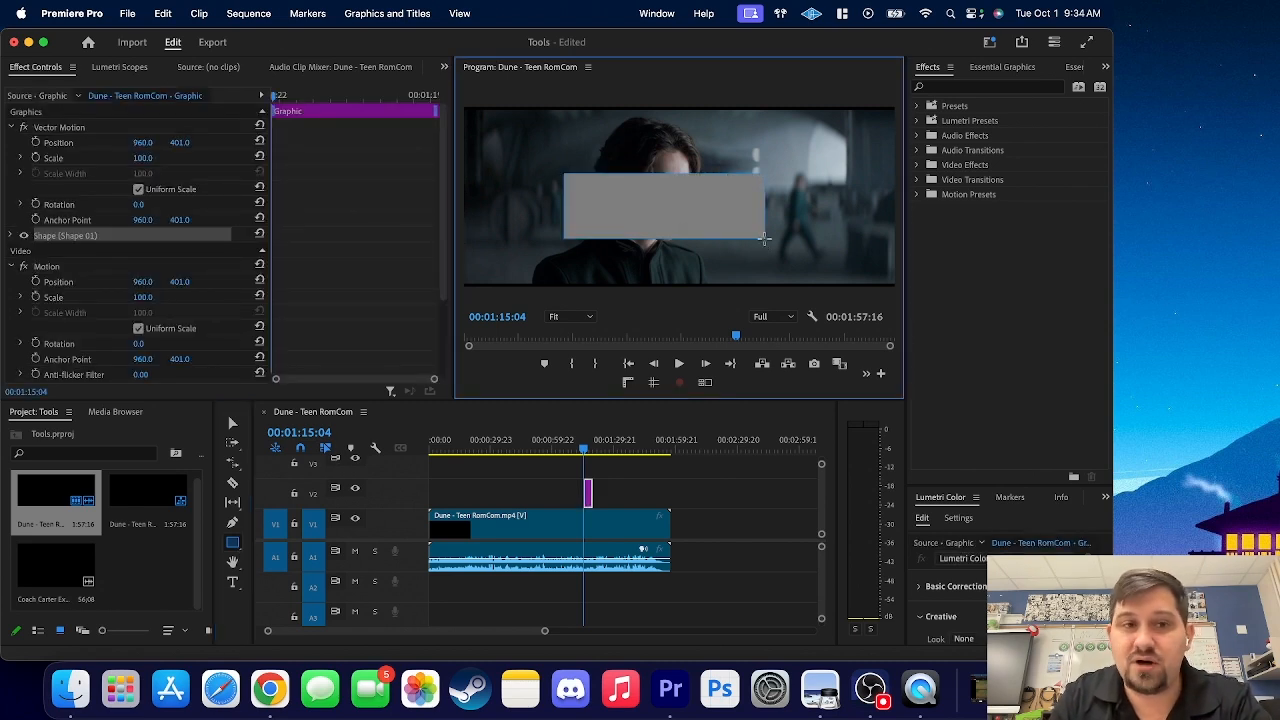
# Open the rectangle's shape settings and try a white 4.0 outer stroke on it, switching it off again
pyautogui.click(13, 236)
pyautogui.scroll(-2, 127, 317)
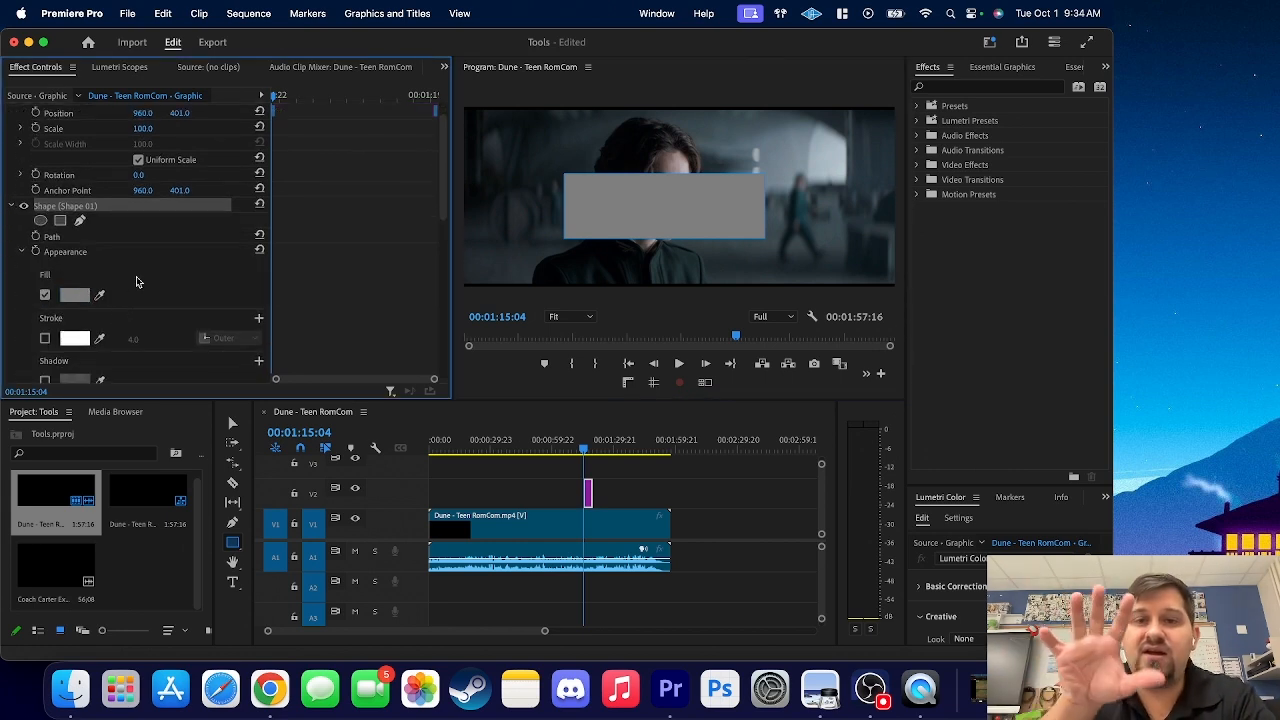
pyautogui.scroll(-3, 195, 331)
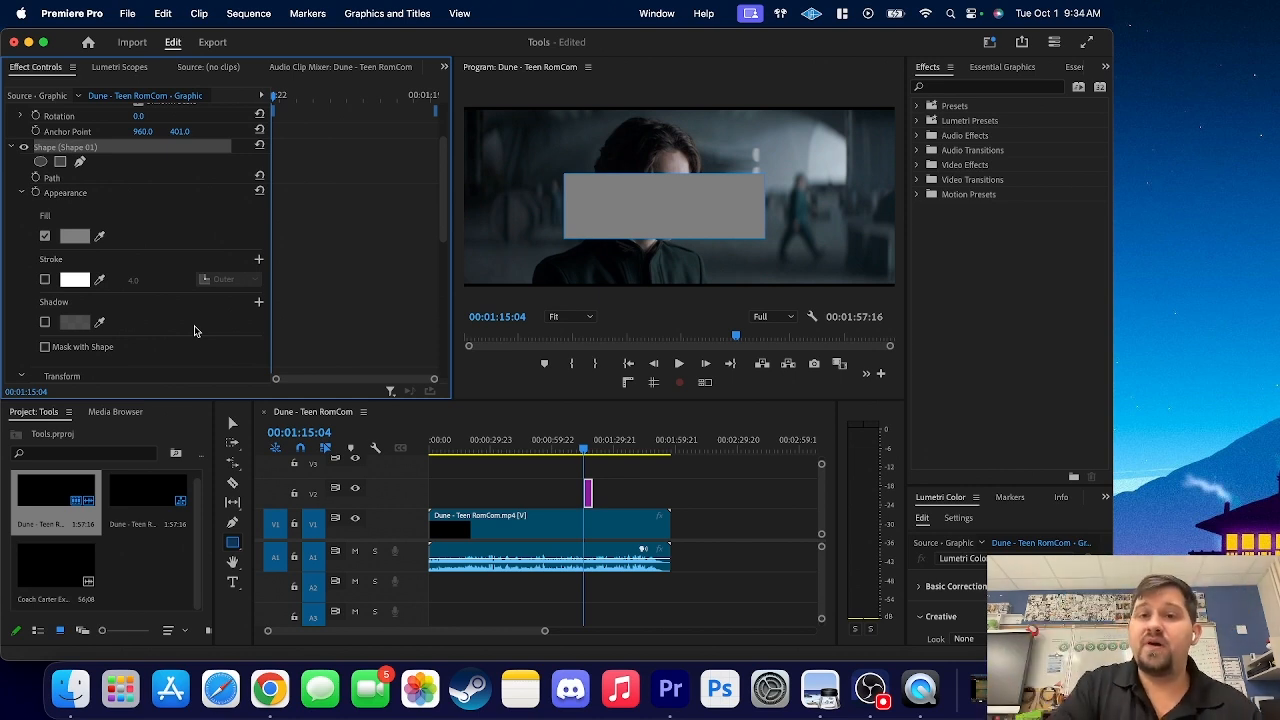
pyautogui.click(45, 281)
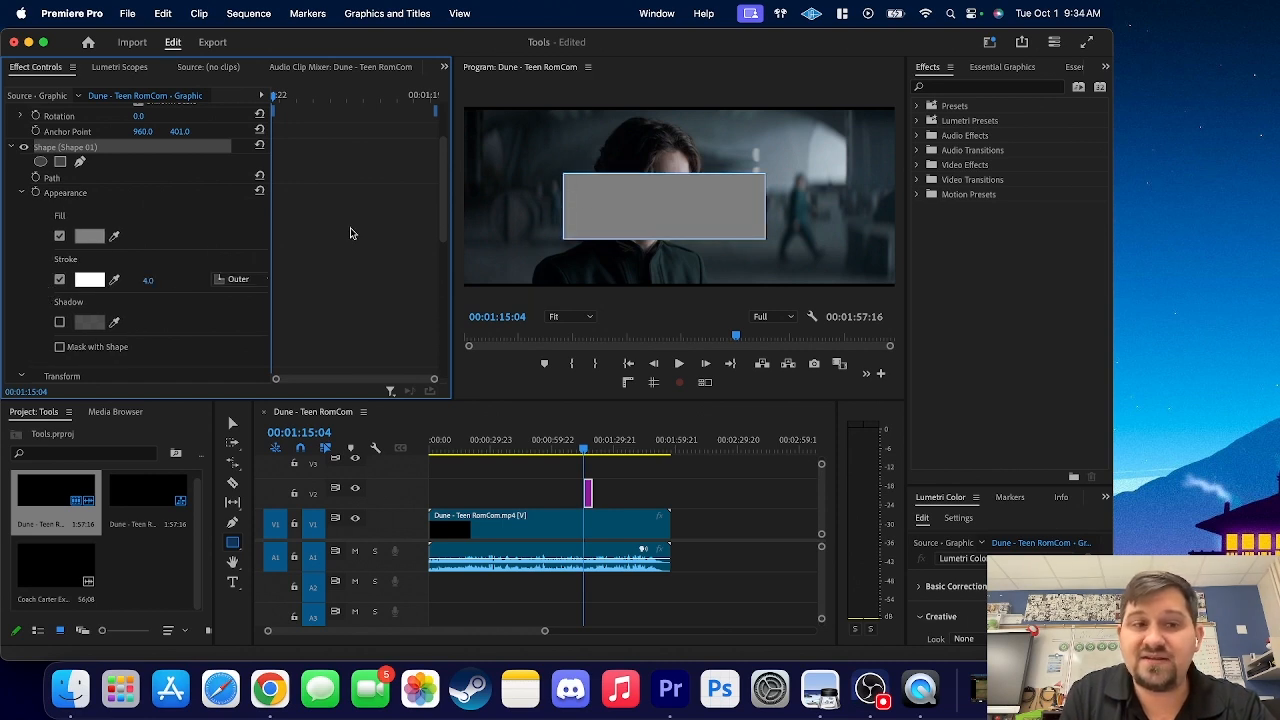
pyautogui.click(59, 279)
pyautogui.scroll(-5, 178, 298)
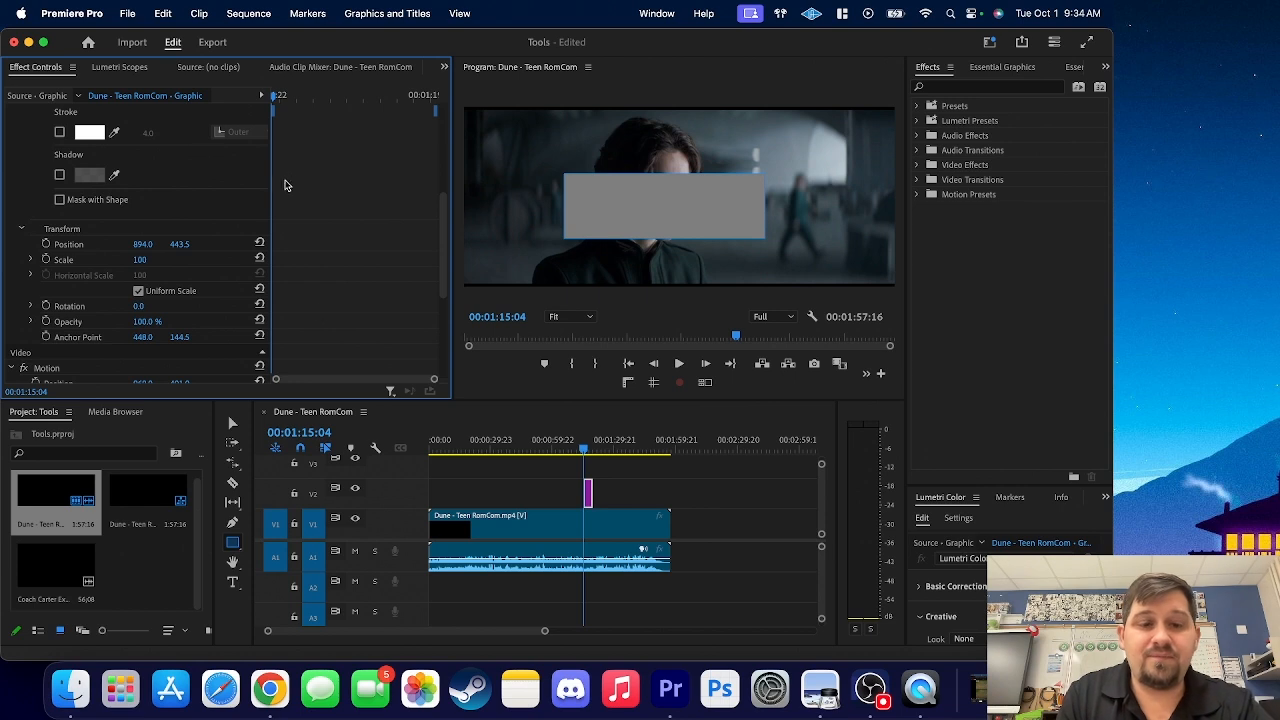
# With the Selection Tool, move the rectangle to position 1016.0, 351.5 and enlarge it toward the frame's lower left
pyautogui.click(233, 424)
pyautogui.moveTo(665, 206); pyautogui.dragTo(700, 185)
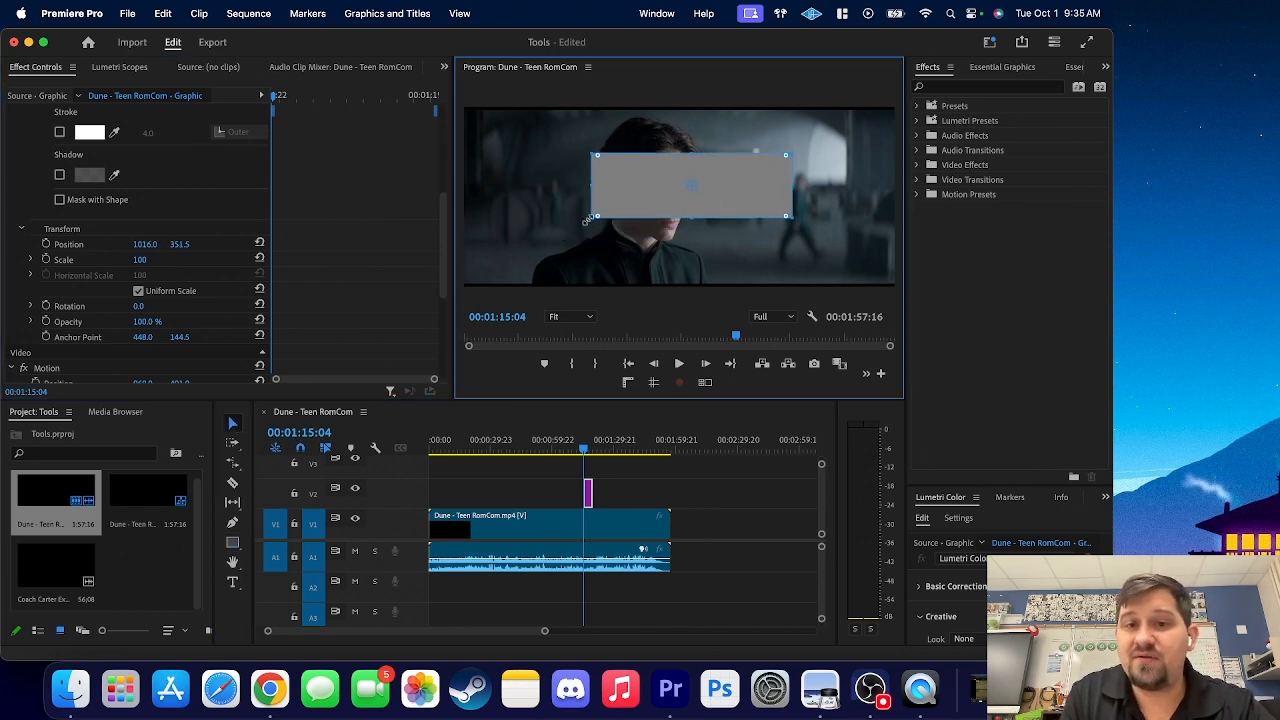
pyautogui.moveTo(587, 220); pyautogui.dragTo(548, 256)
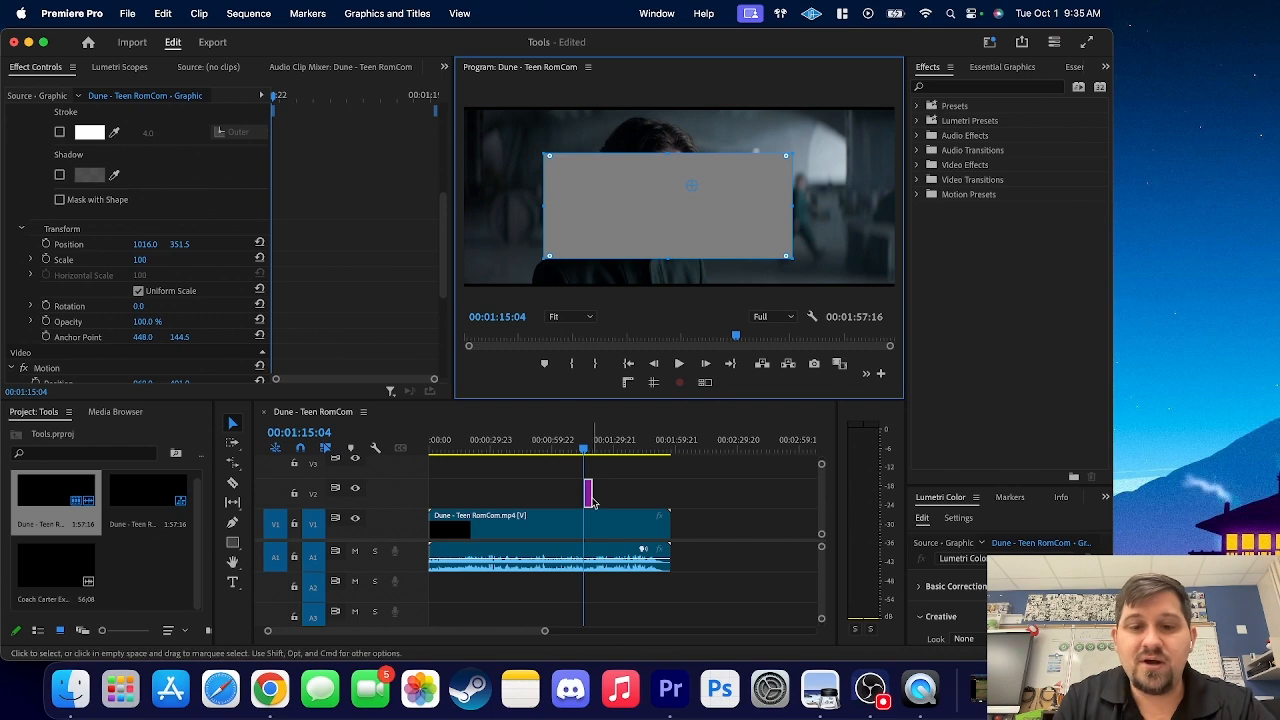
# Preview the frames before and under the rectangle graphic, and move its clip on V2 earlier to around 00:00:59:22
pyautogui.moveTo(585, 448); pyautogui.dragTo(565, 450)
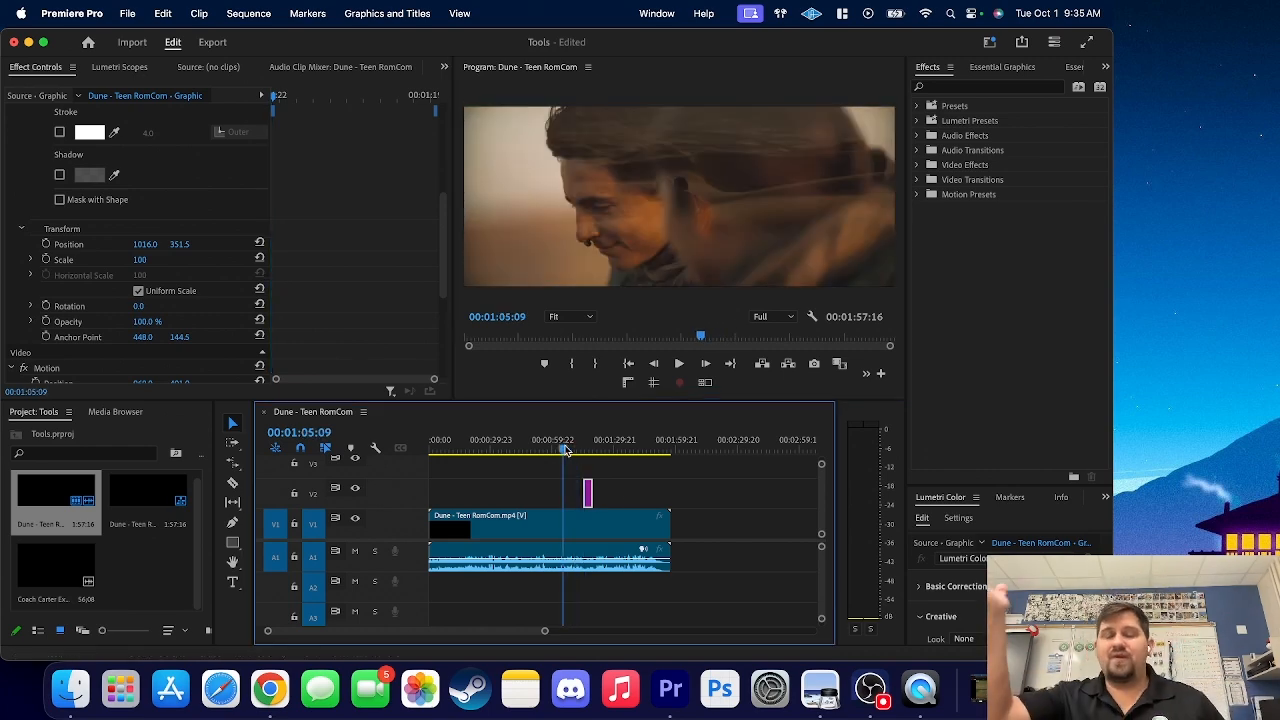
pyautogui.moveTo(565, 450); pyautogui.dragTo(590, 450)
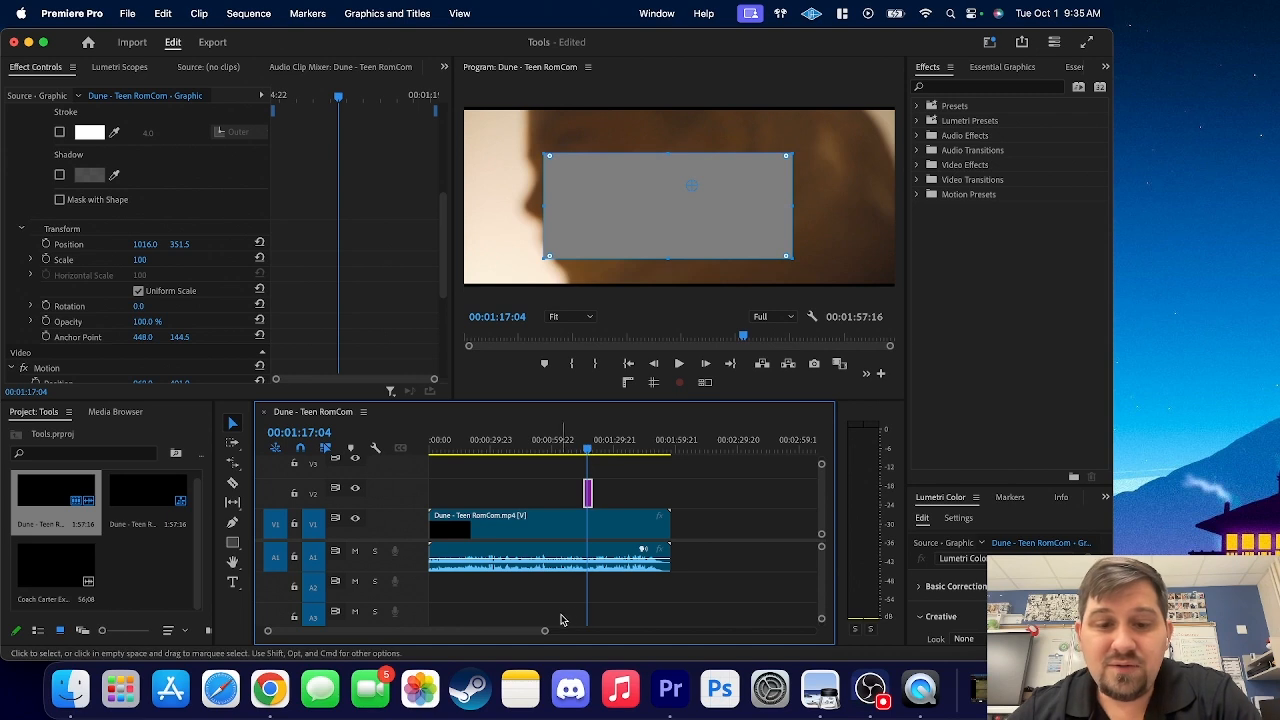
pyautogui.hscroll(5, 548, 632)
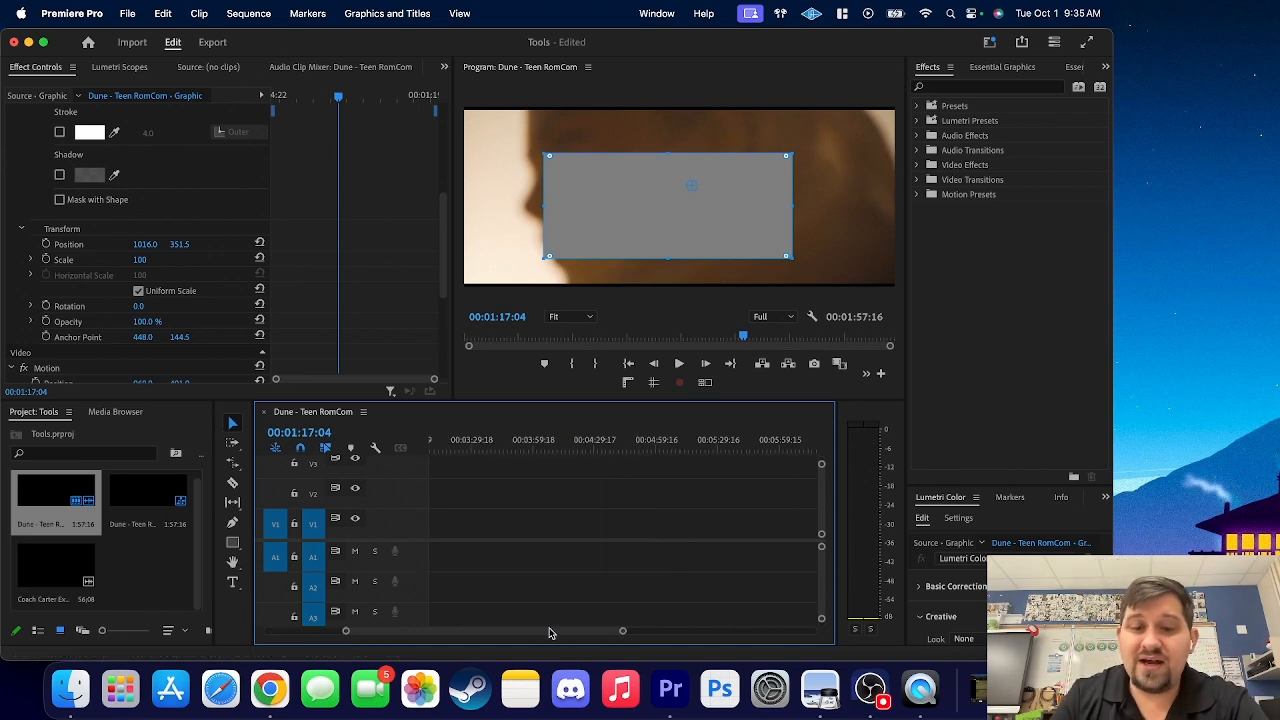
pyautogui.hscroll(-5, 570, 640)
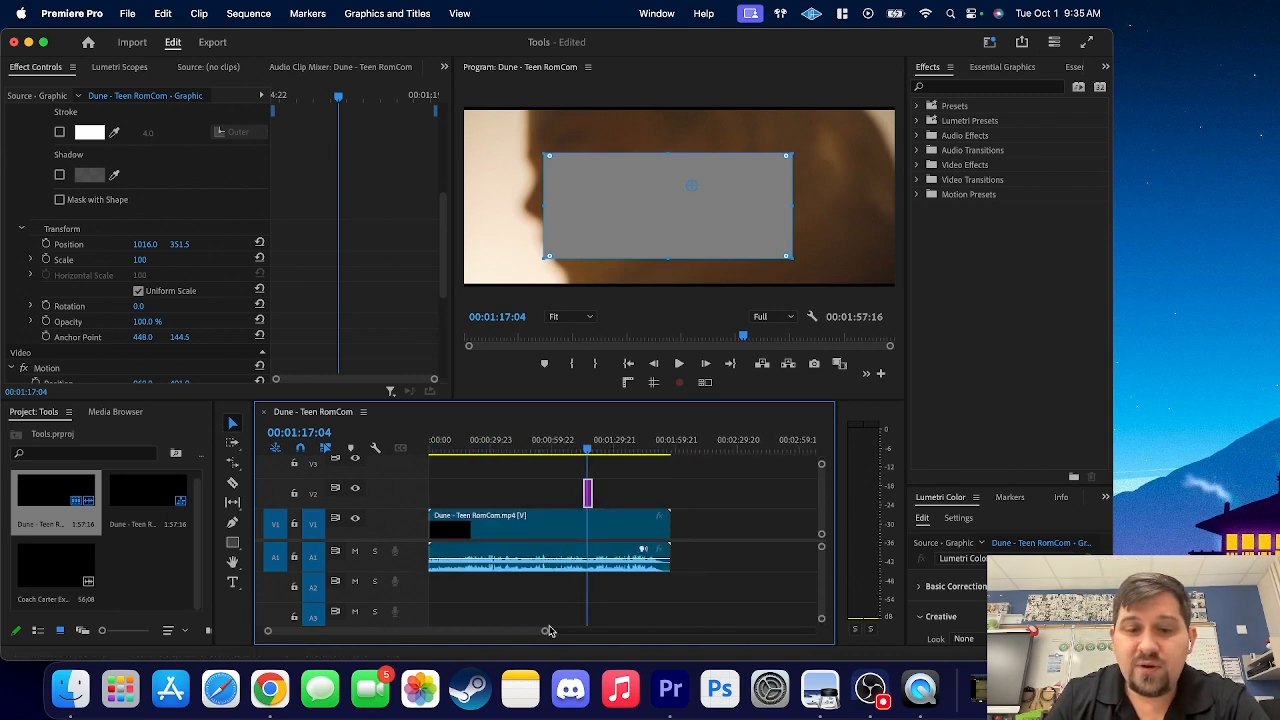
pyautogui.moveTo(548, 630); pyautogui.dragTo(466, 631)
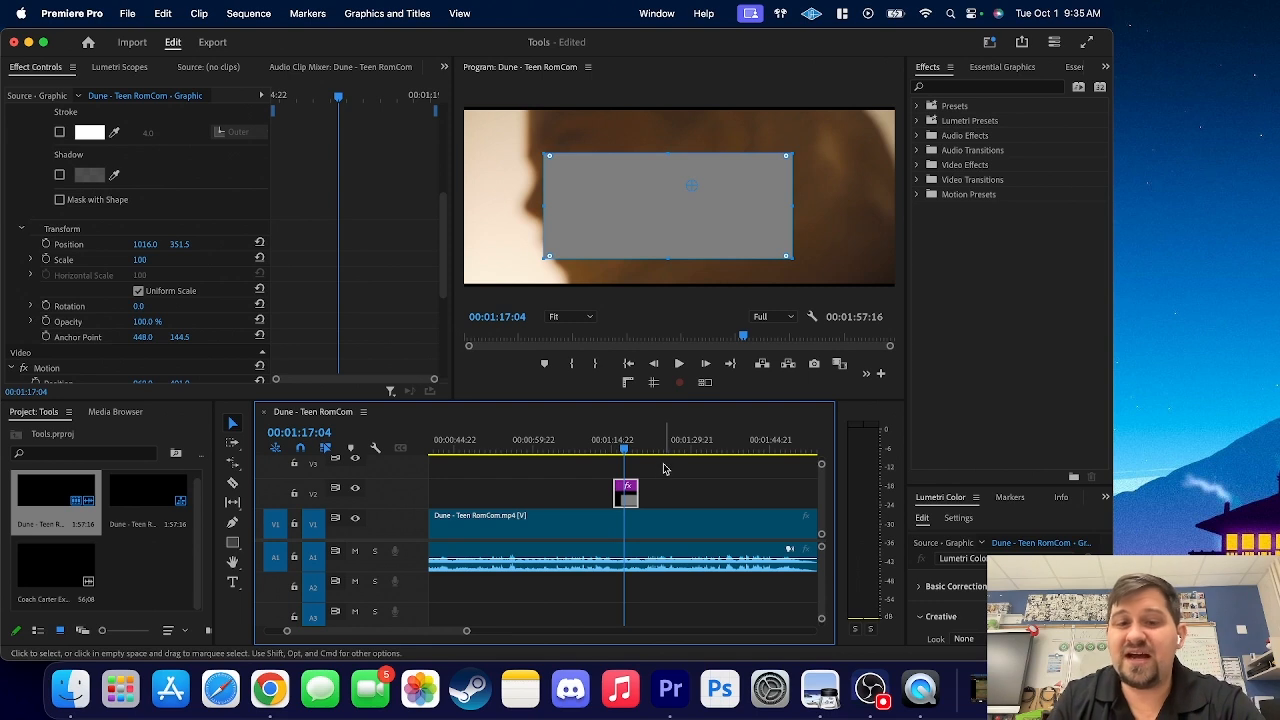
pyautogui.moveTo(629, 500); pyautogui.dragTo(540, 500)
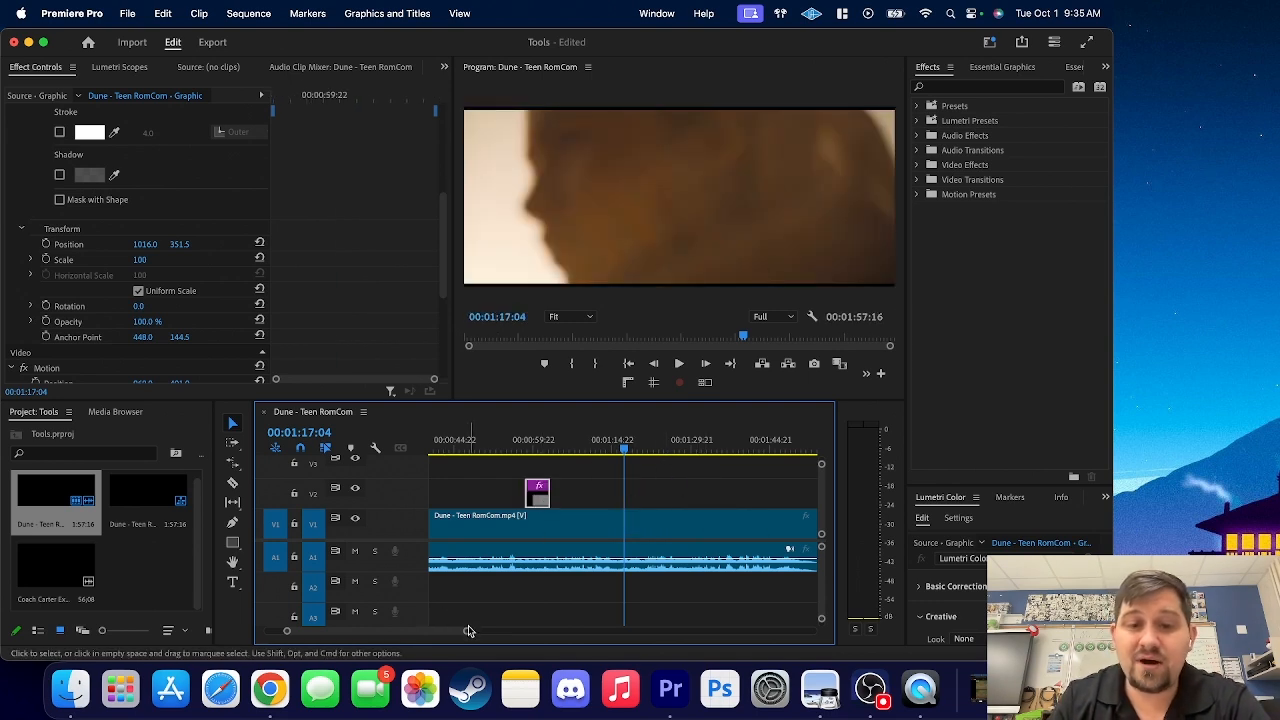
# Extend the rectangle graphic's end to 00:02:25:06, past the Dune clip, and play briefly from 00:02:05:07
pyautogui.moveTo(468, 630); pyautogui.dragTo(560, 631)
pyautogui.moveTo(551, 490); pyautogui.dragTo(700, 488)
pyautogui.moveTo(571, 448); pyautogui.dragTo(660, 449)
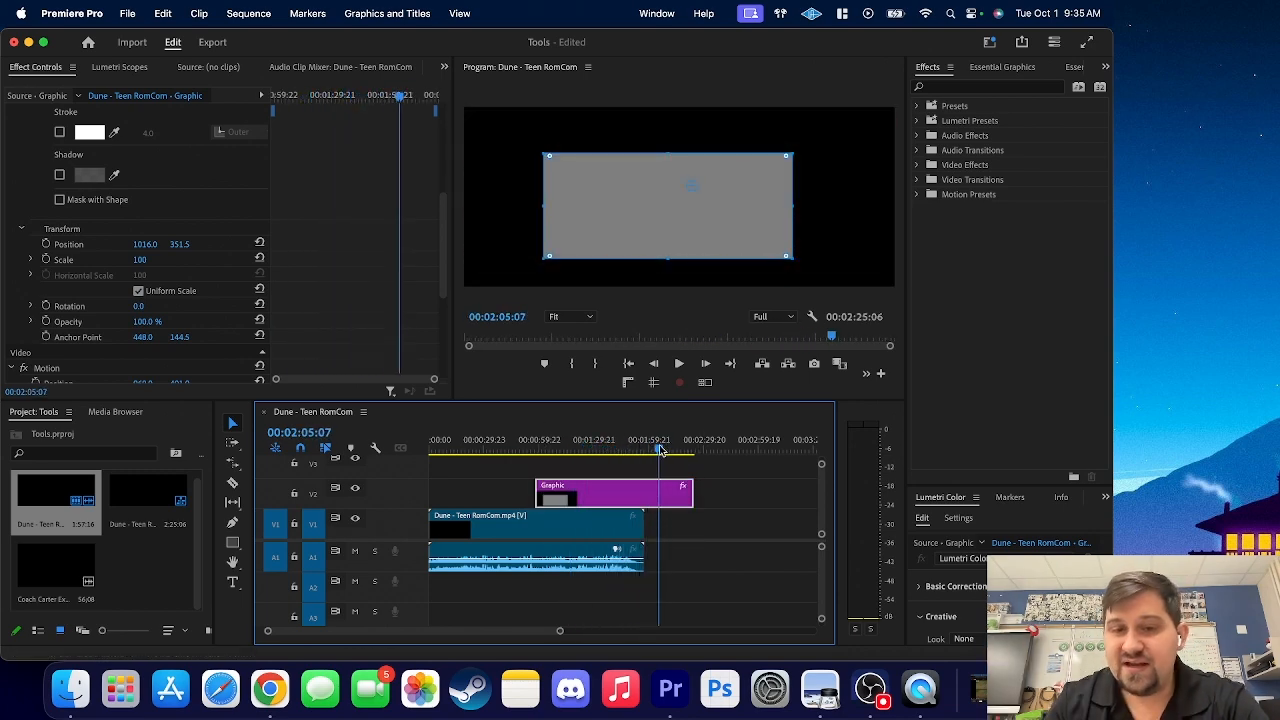
pyautogui.click(749, 510)
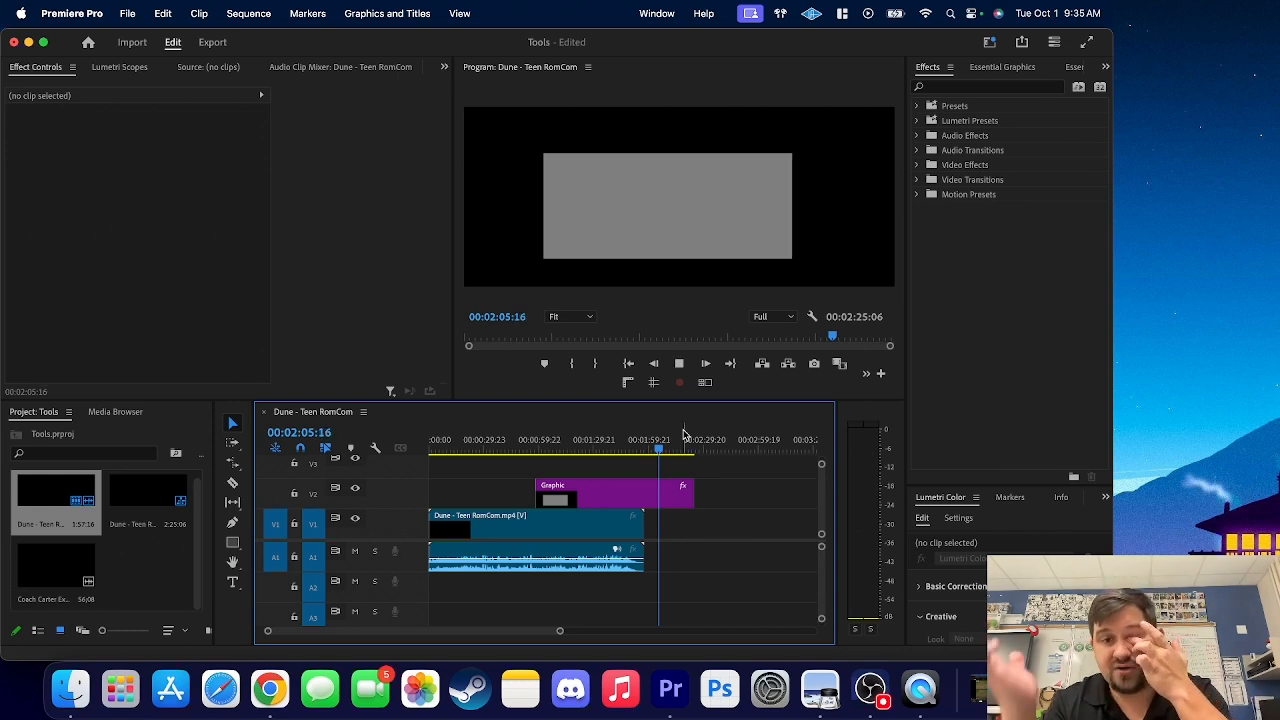
pyautogui.press('space')
# Delete the rectangle graphic clip from track V2
pyautogui.moveTo(692, 496); pyautogui.dragTo(543, 466)
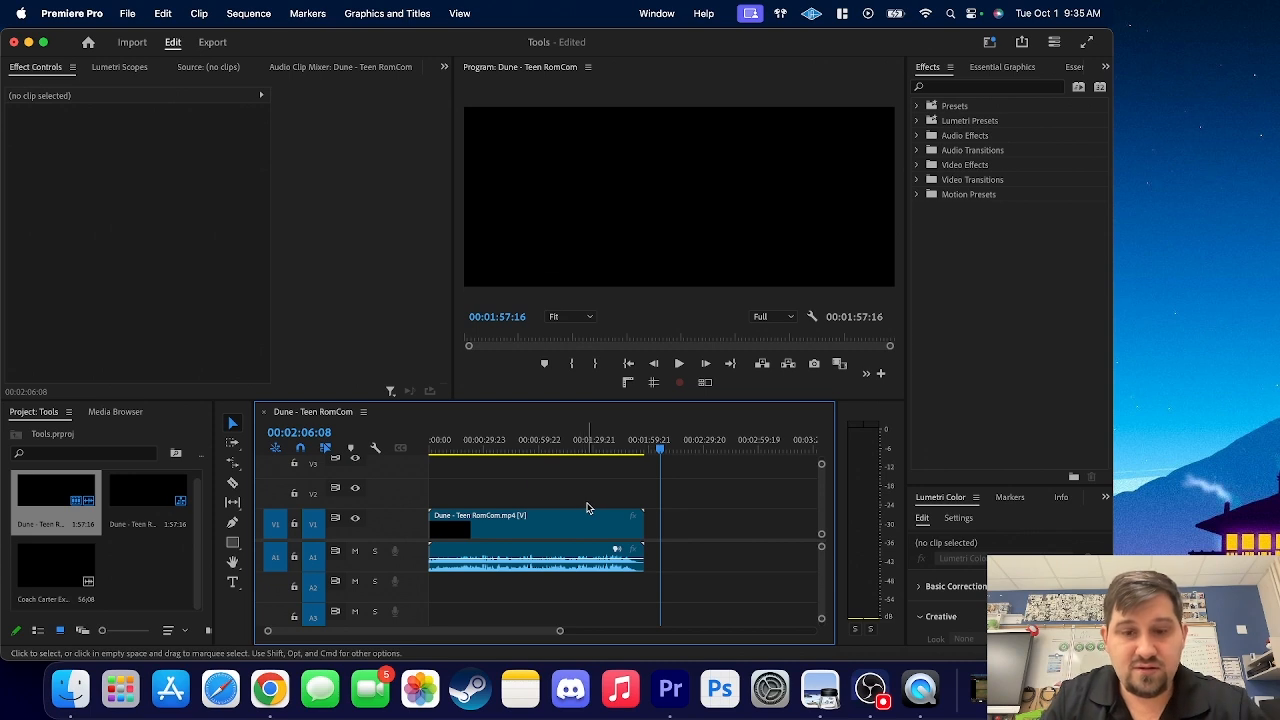
pyautogui.press('super+z')
pyautogui.click(644, 501)
pyautogui.press('Delete')
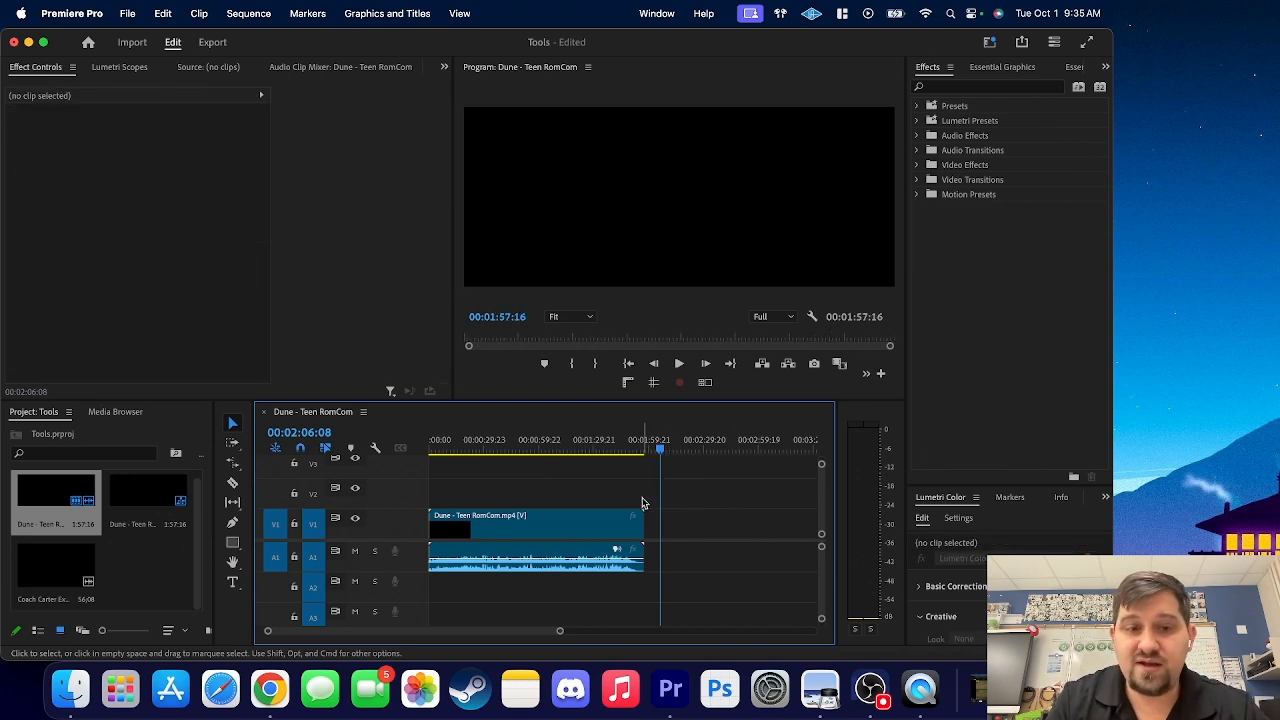
# With the Type Tool, add the text "Hello" to the black frame at 00:02:06:08
pyautogui.click(233, 583)
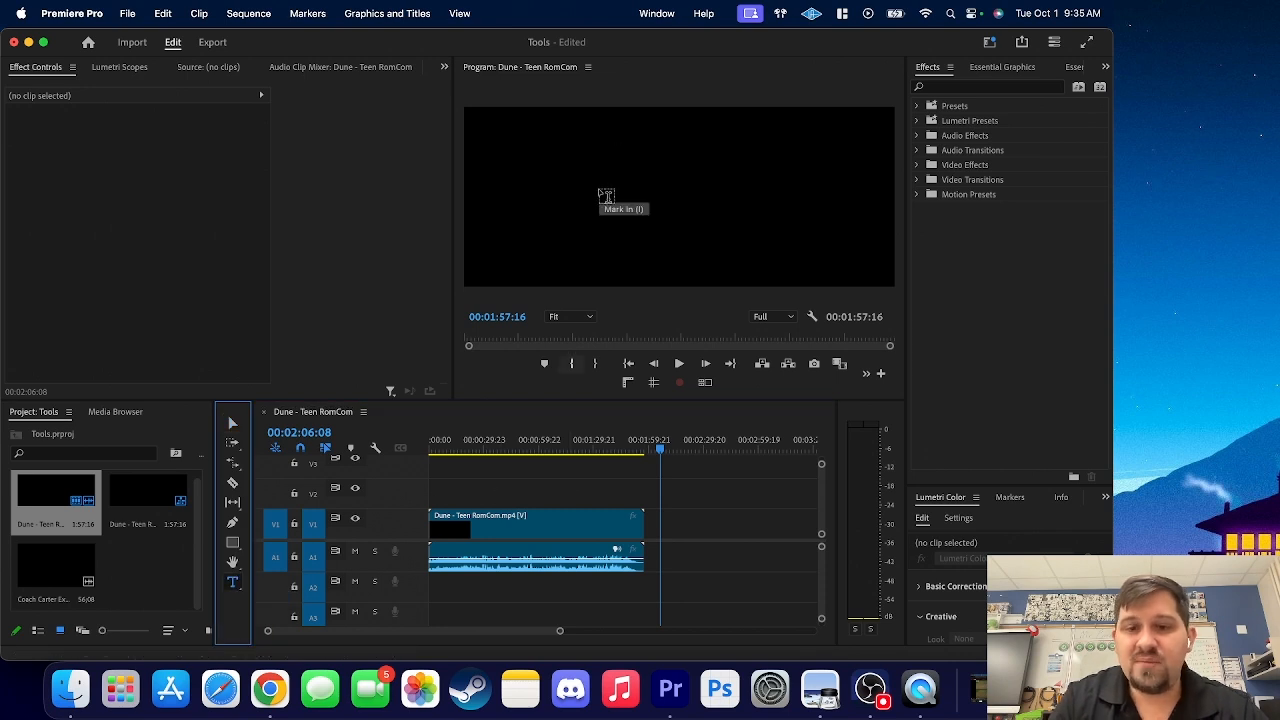
pyautogui.click(603, 184)
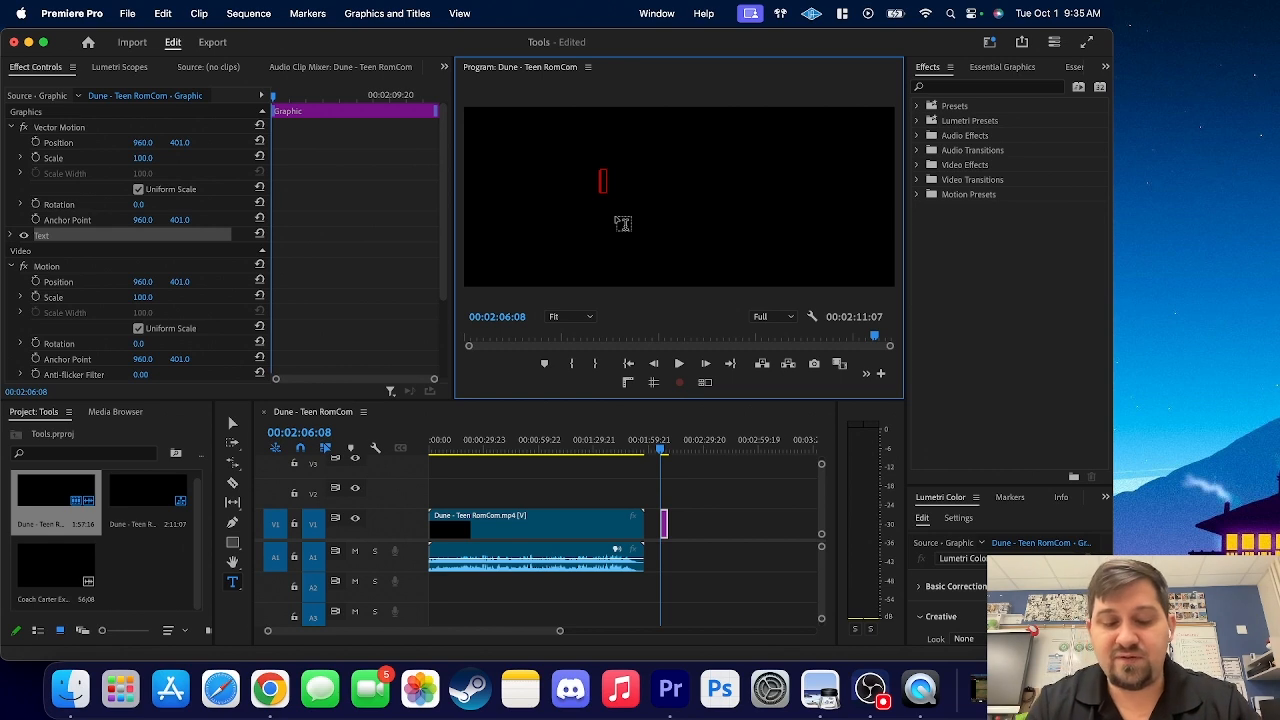
pyautogui.write('Hew')
pyautogui.write('l')
pyautogui.press('BackSpace')
pyautogui.press('BackSpace')
pyautogui.write('l')
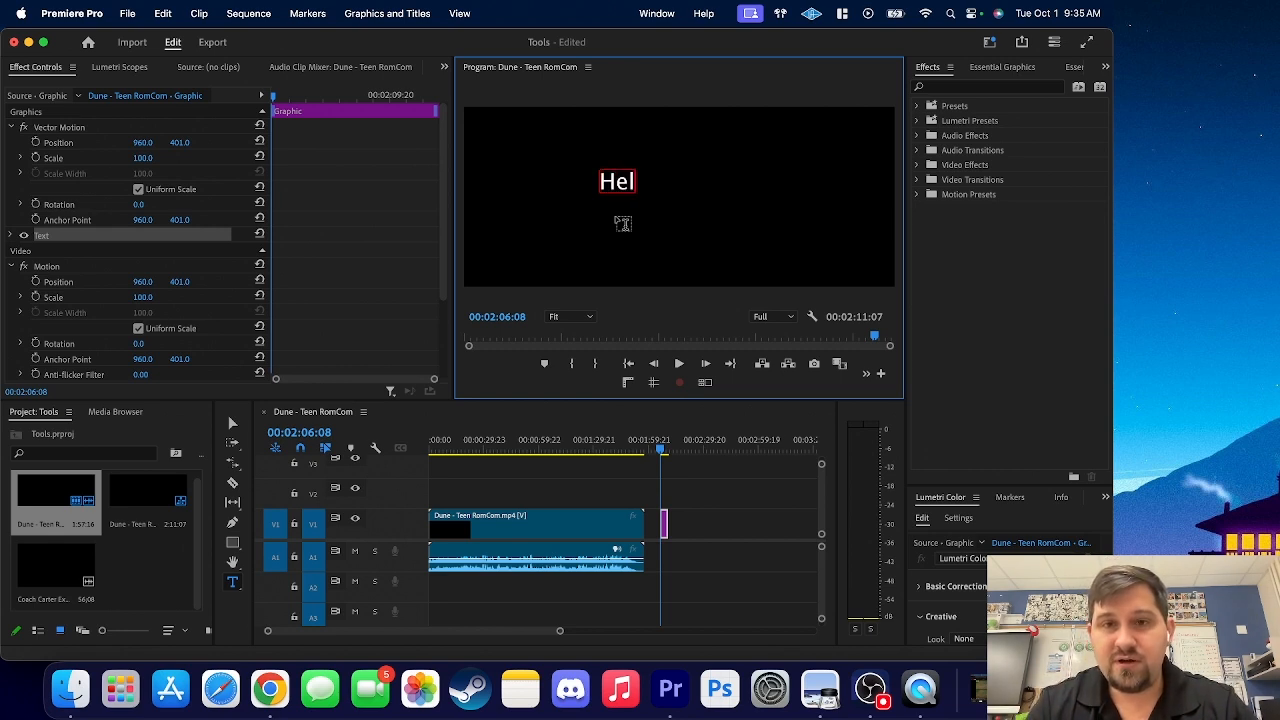
pyautogui.write('lo')
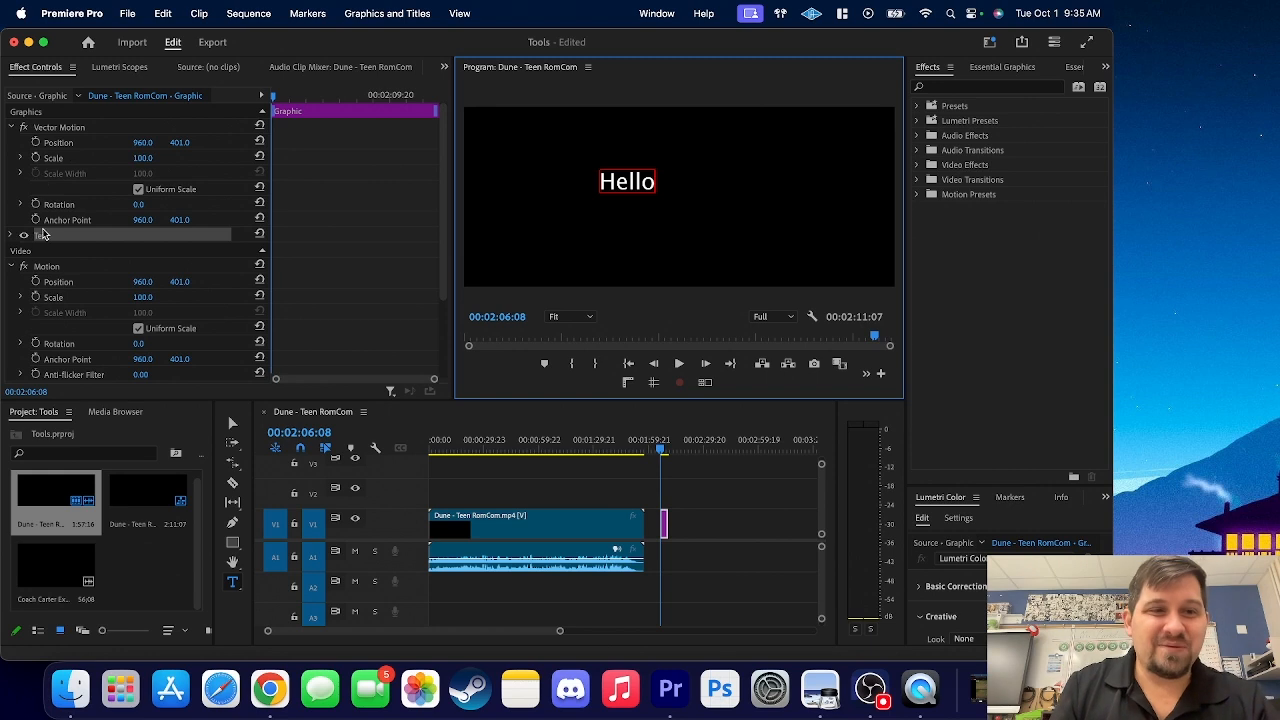
# Examine the Hello text's font, alignment, fill, stroke, background, shadow and transform settings
pyautogui.click(12, 237)
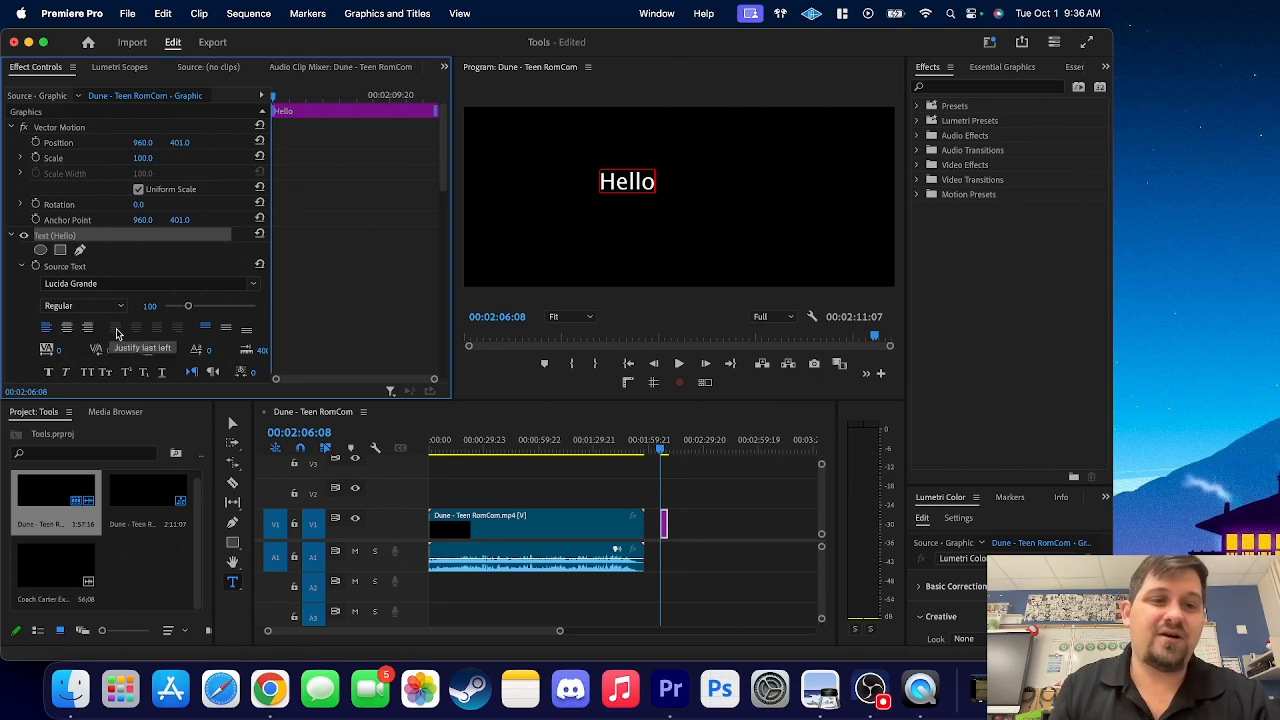
pyautogui.scroll(-1, 153, 347)
pyautogui.scroll(-2, 153, 347)
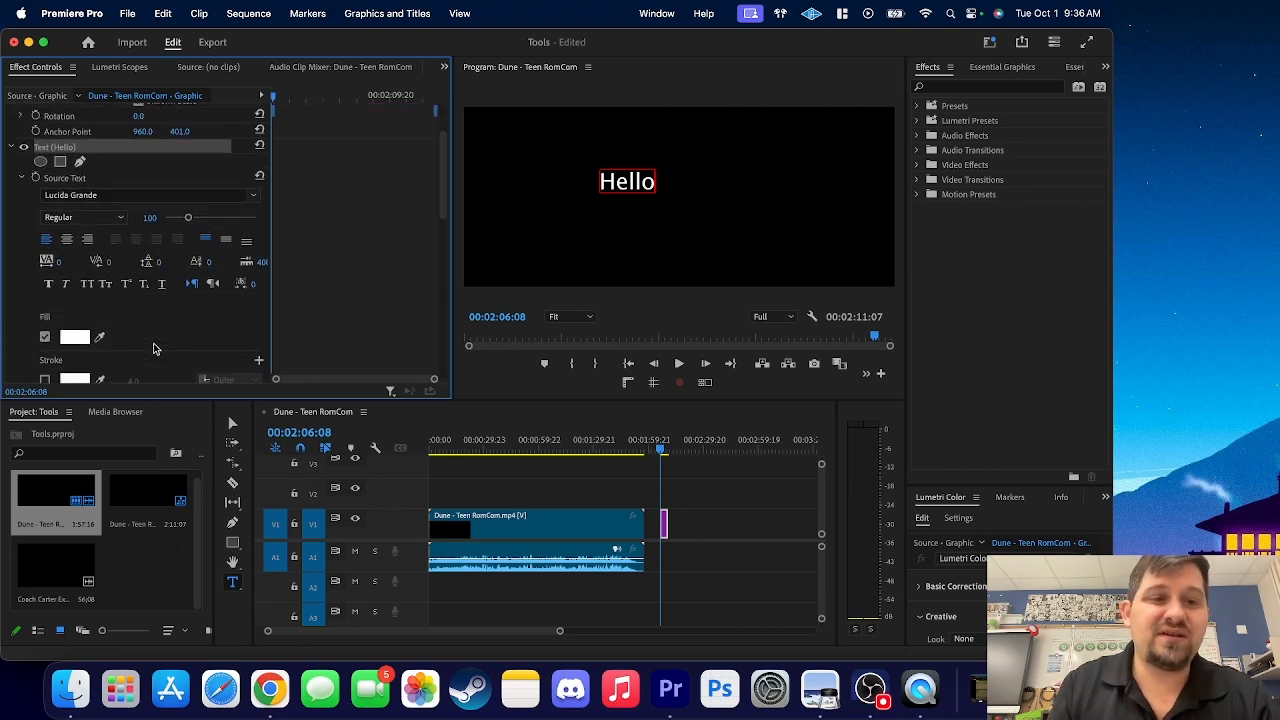
pyautogui.scroll(-5, 193, 324)
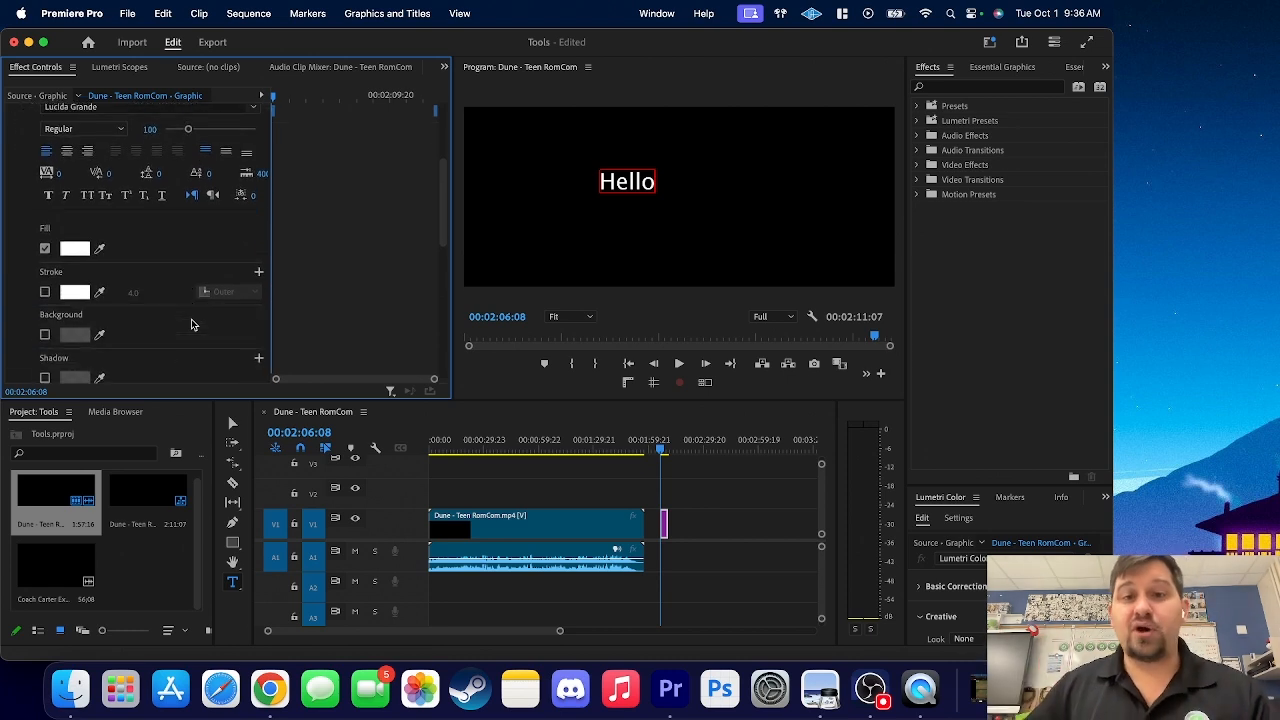
pyautogui.scroll(-3, 193, 324)
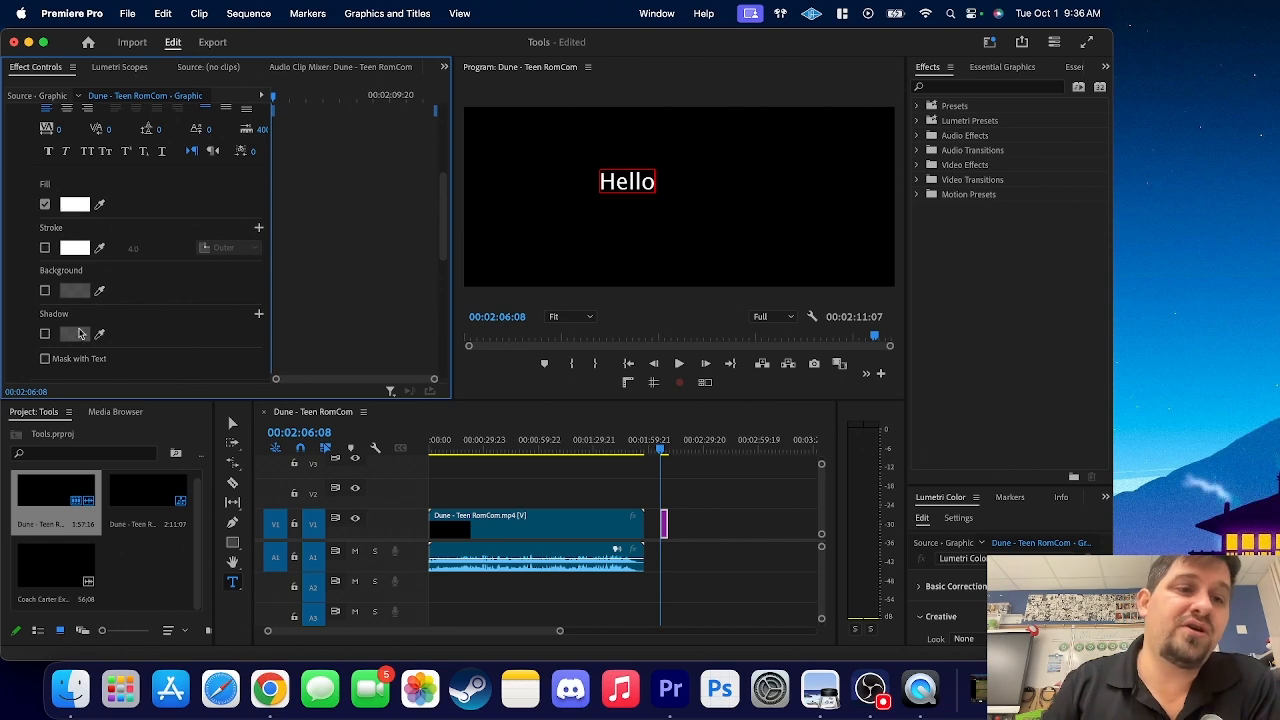
pyautogui.scroll(-8, 80, 346)
pyautogui.scroll(-5, 80, 346)
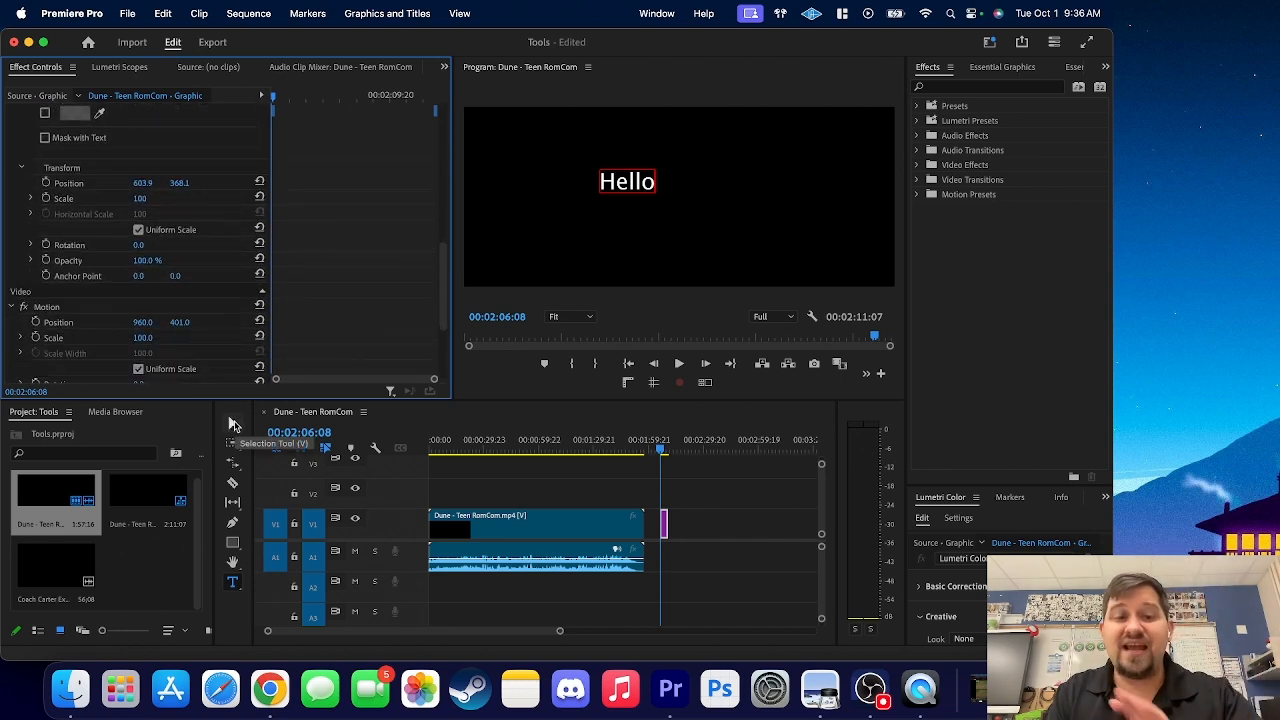
# With the Selection Tool, enlarge the Hello text to a scale of 422 and move it to position 316.0, 790.1
pyautogui.click(233, 424)
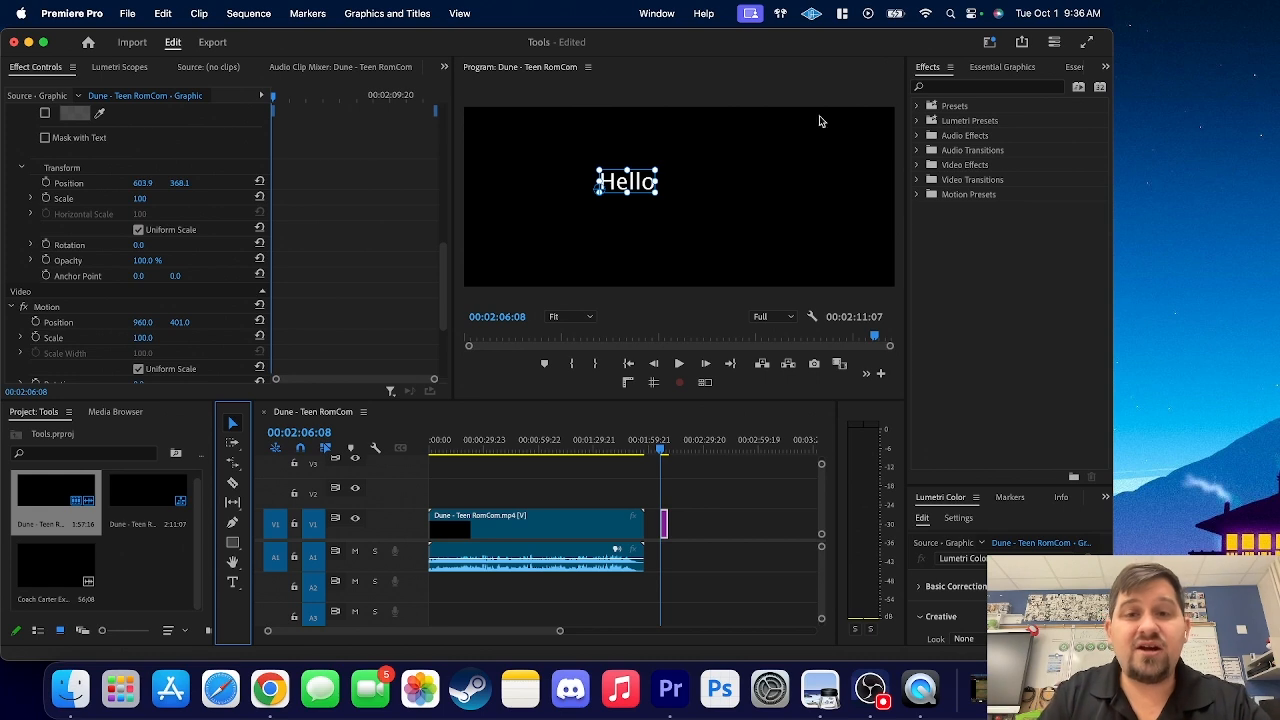
pyautogui.moveTo(640, 190); pyautogui.dragTo(775, 268)
pyautogui.moveTo(755, 170); pyautogui.dragTo(695, 269)
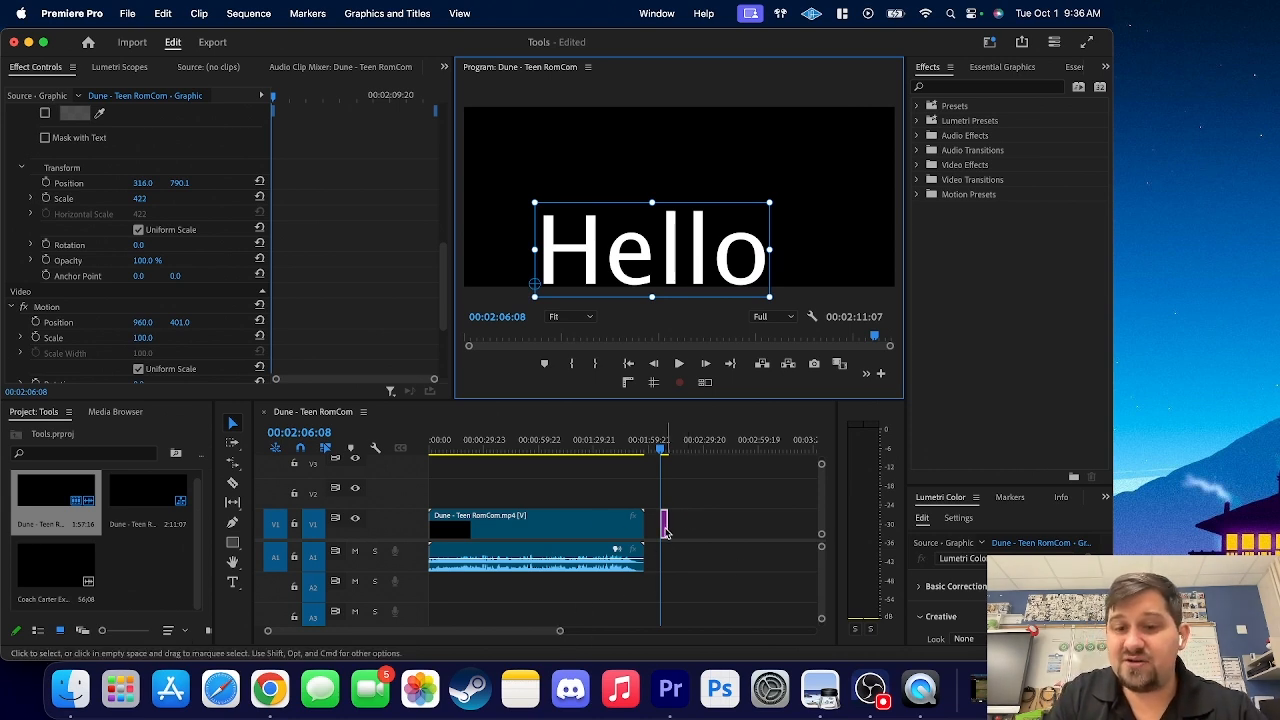
# Move the Hello text clip onto V2 above the Dune clip, shift it to around 00:01:37:14 and preview it there
pyautogui.moveTo(663, 522); pyautogui.dragTo(557, 491)
pyautogui.click(549, 436)
pyautogui.moveTo(549, 428); pyautogui.dragTo(551, 437)
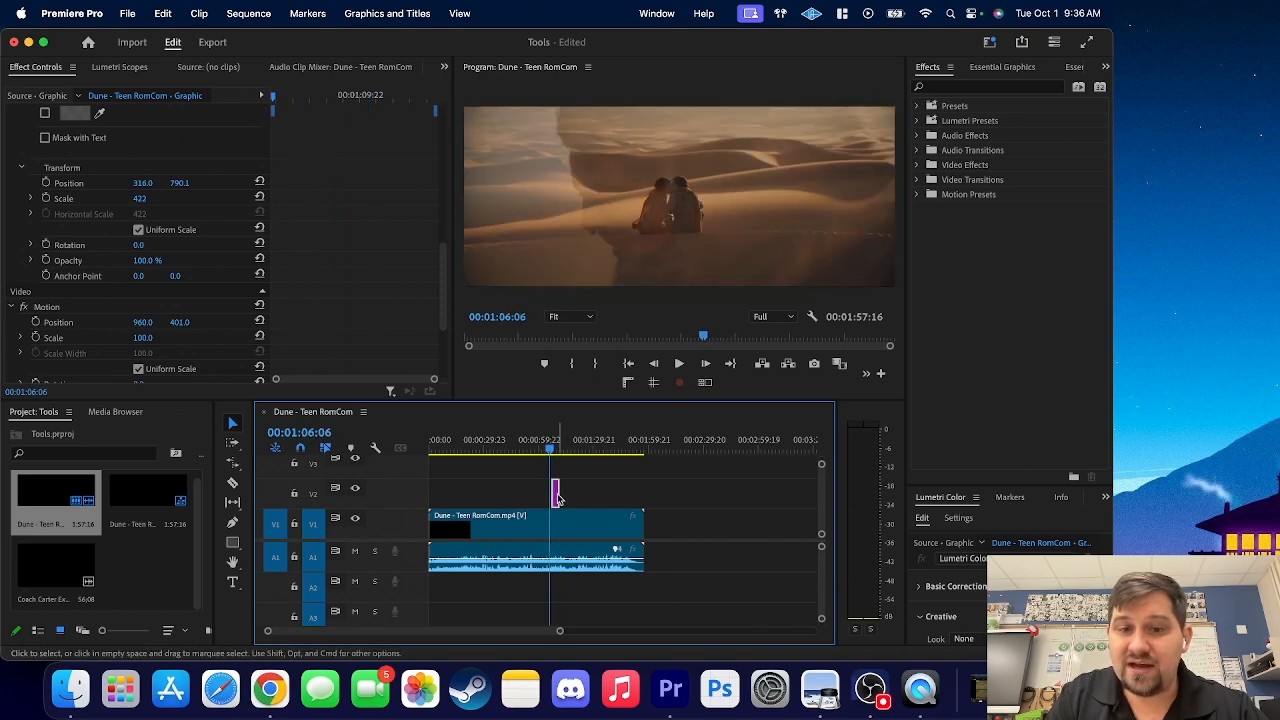
pyautogui.moveTo(557, 493); pyautogui.dragTo(608, 449)
pyautogui.click(591, 447)
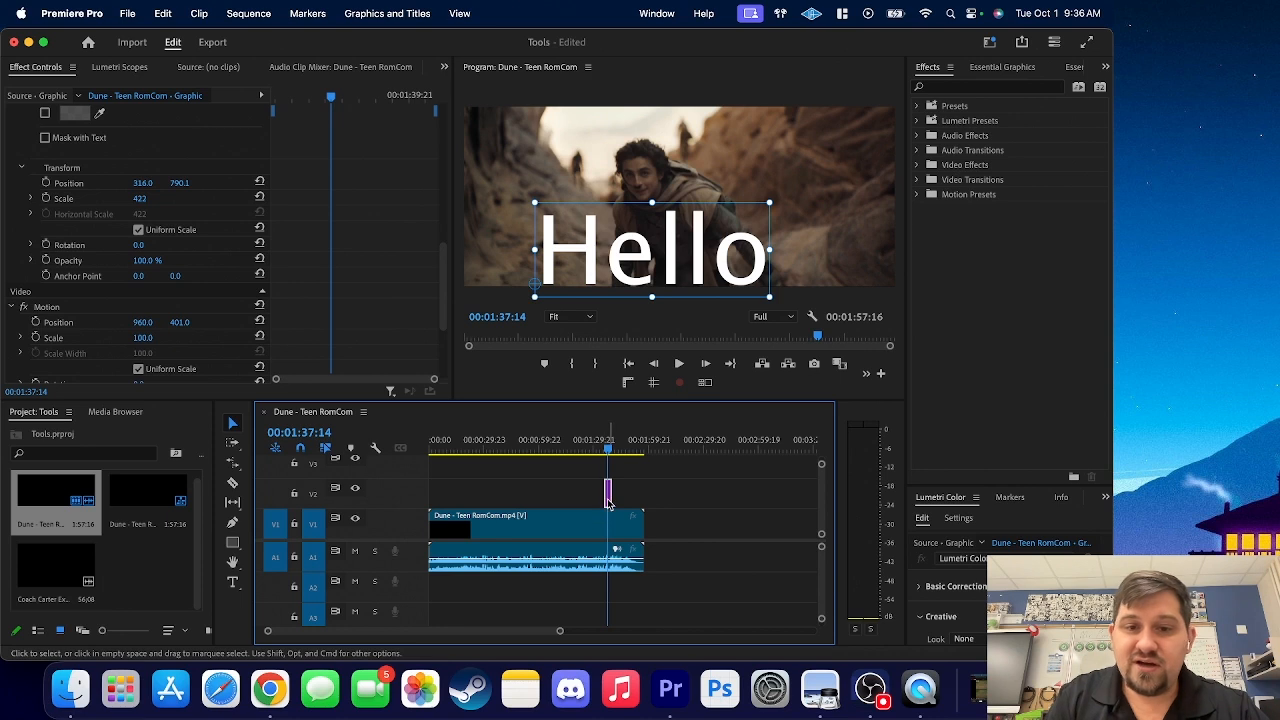
# Move the Hello text clip back to around 00:00:39:23 on V2 and delete it
pyautogui.moveTo(608, 493); pyautogui.dragTo(500, 493)
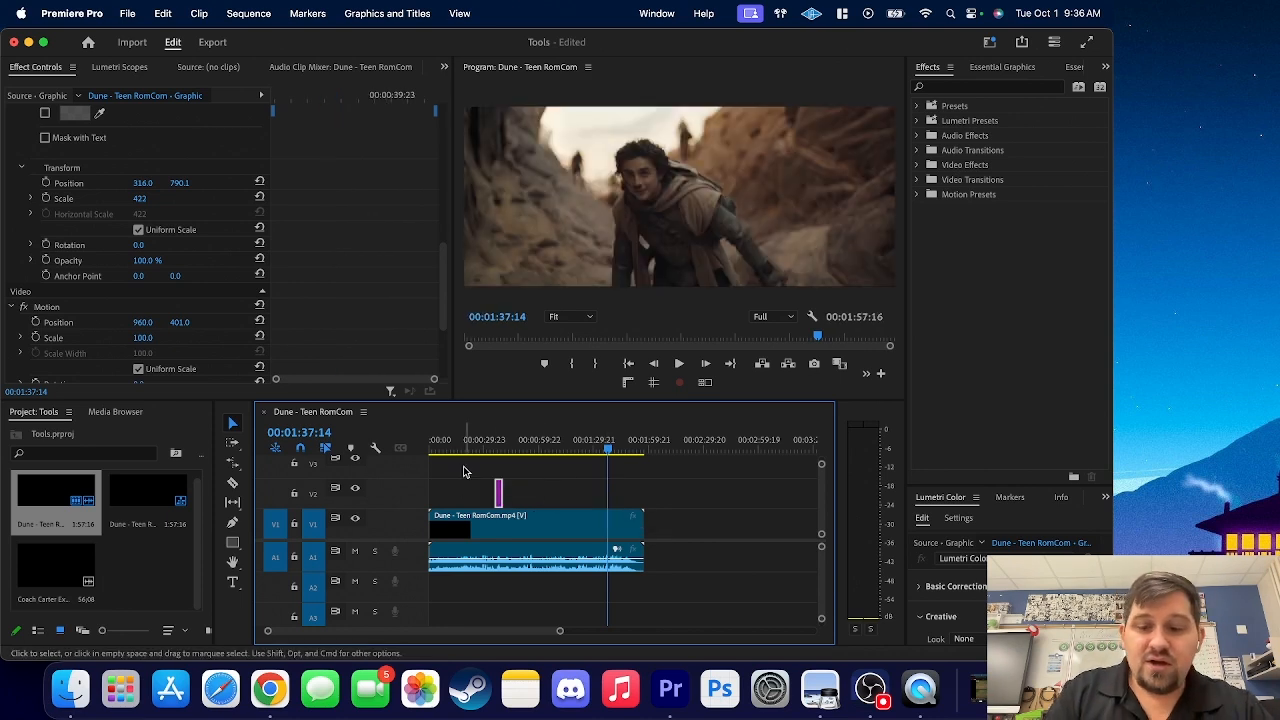
pyautogui.press('Delete')
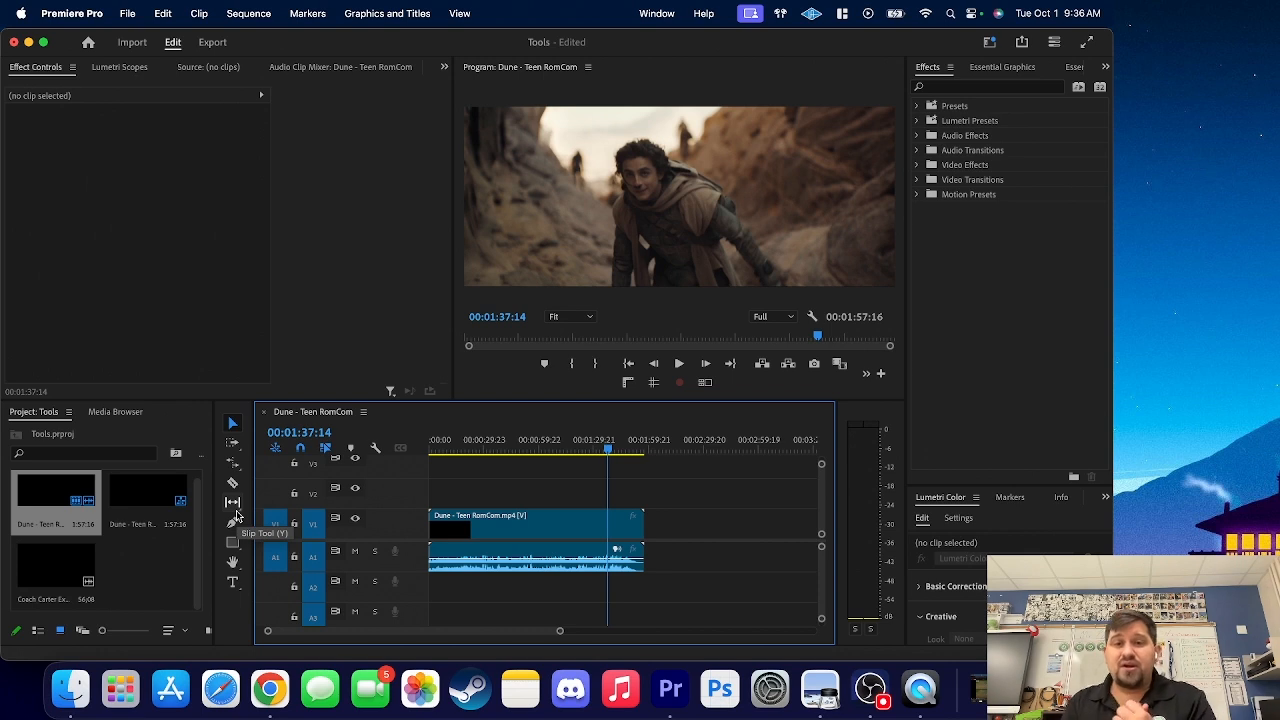
# Try switching off Linked Selection for the timeline
pyautogui.click(301, 448)
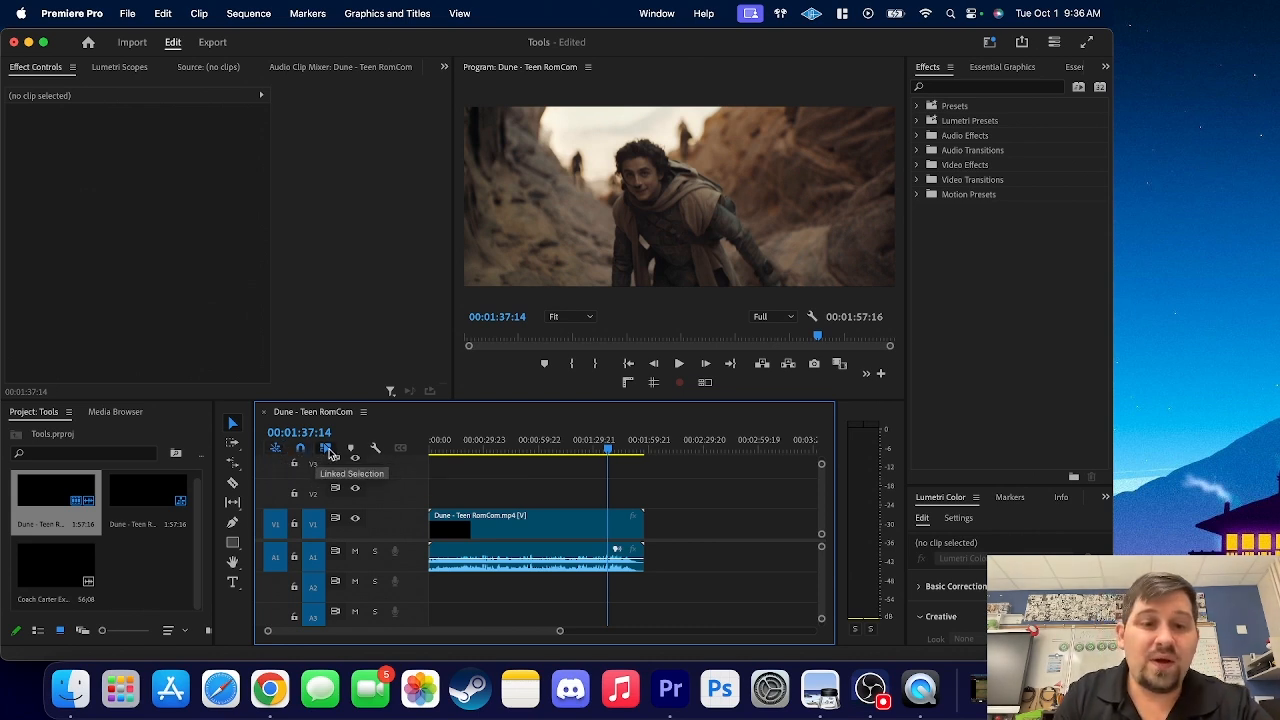
pyautogui.click(327, 449)
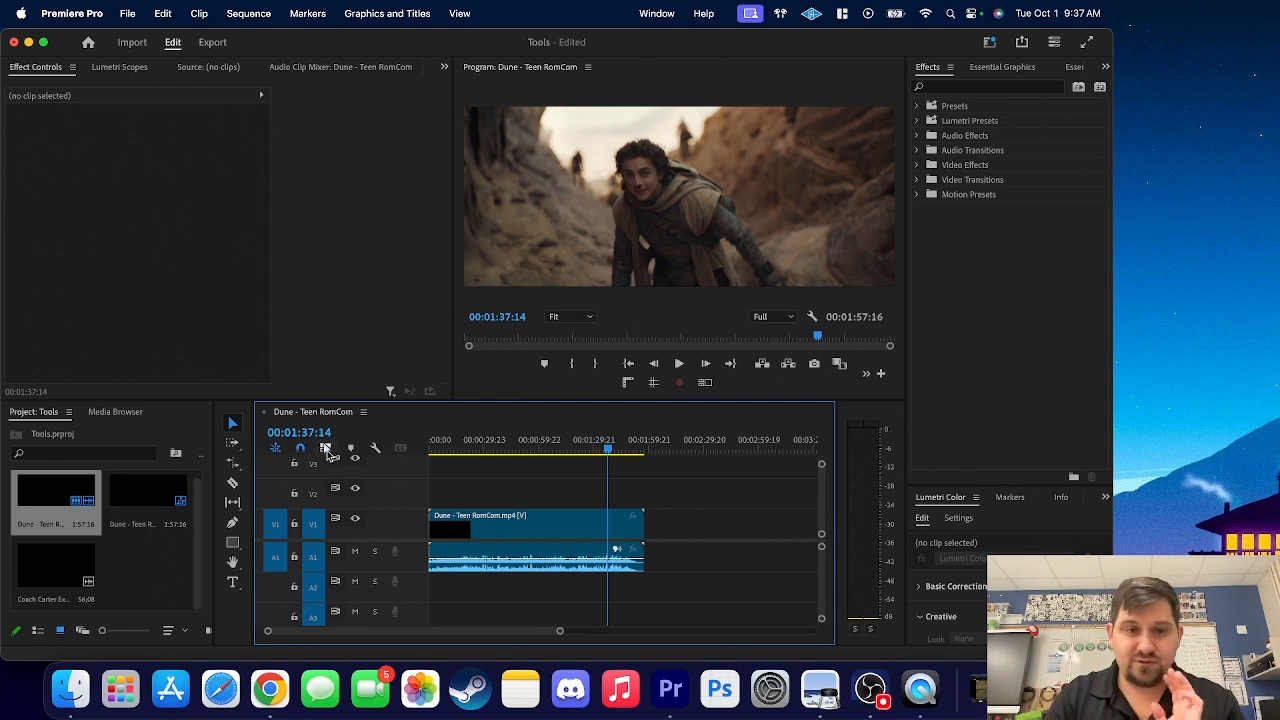
# Select the Dune clip's linked video and audio, and place the playhead at 00:00:06:20
pyautogui.click(506, 446)
pyautogui.click(565, 535)
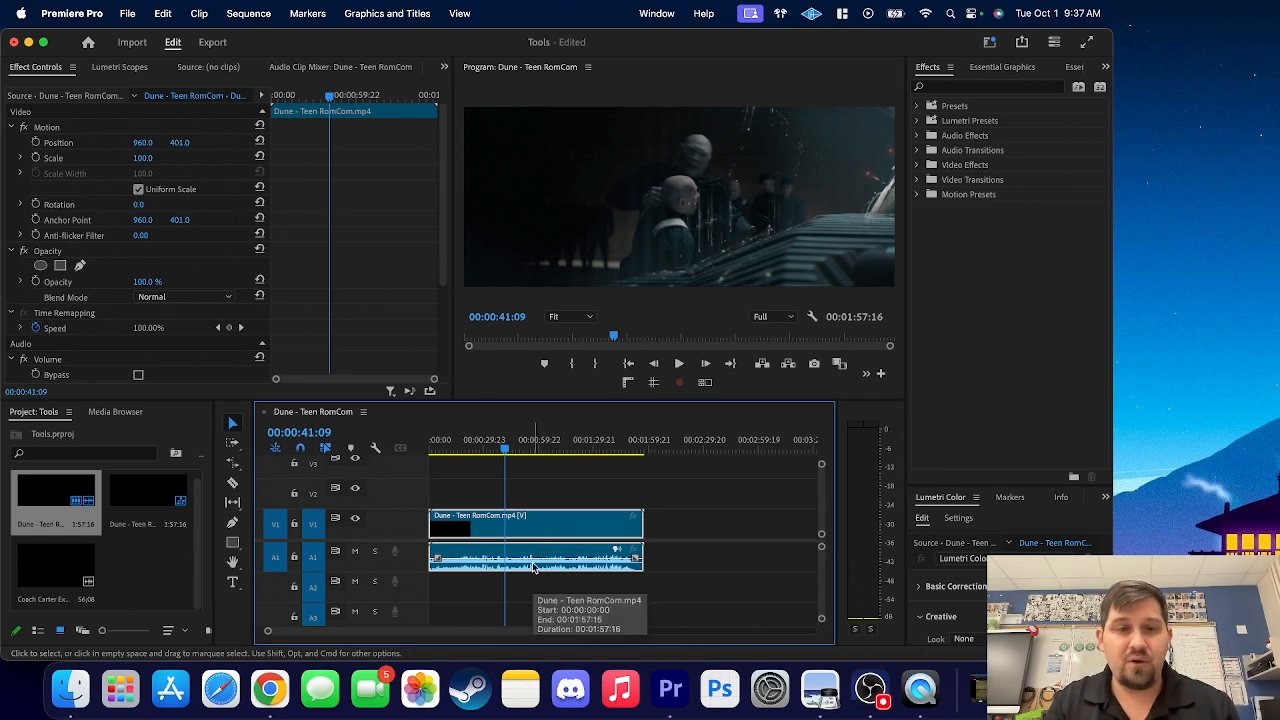
pyautogui.click(442, 447)
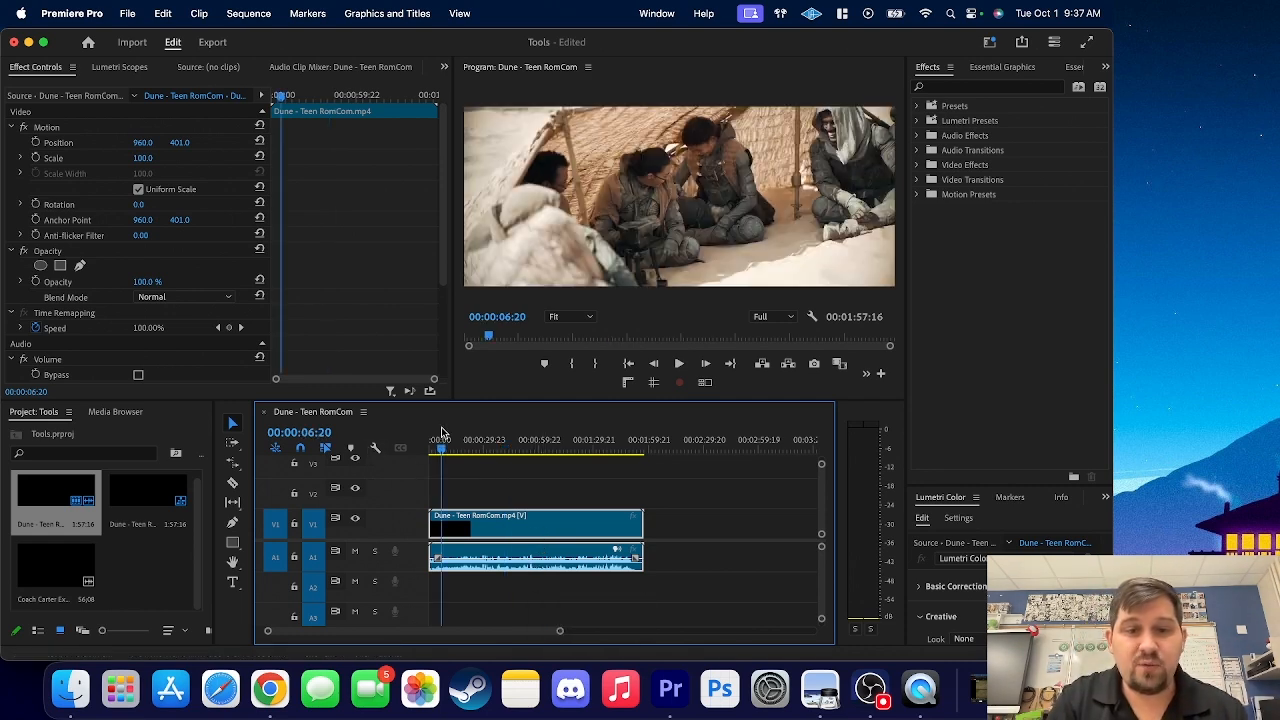
# With Linked Selection off, select the Dune clip's video alone and its audio alone, finishing with nothing selected
pyautogui.click(490, 478)
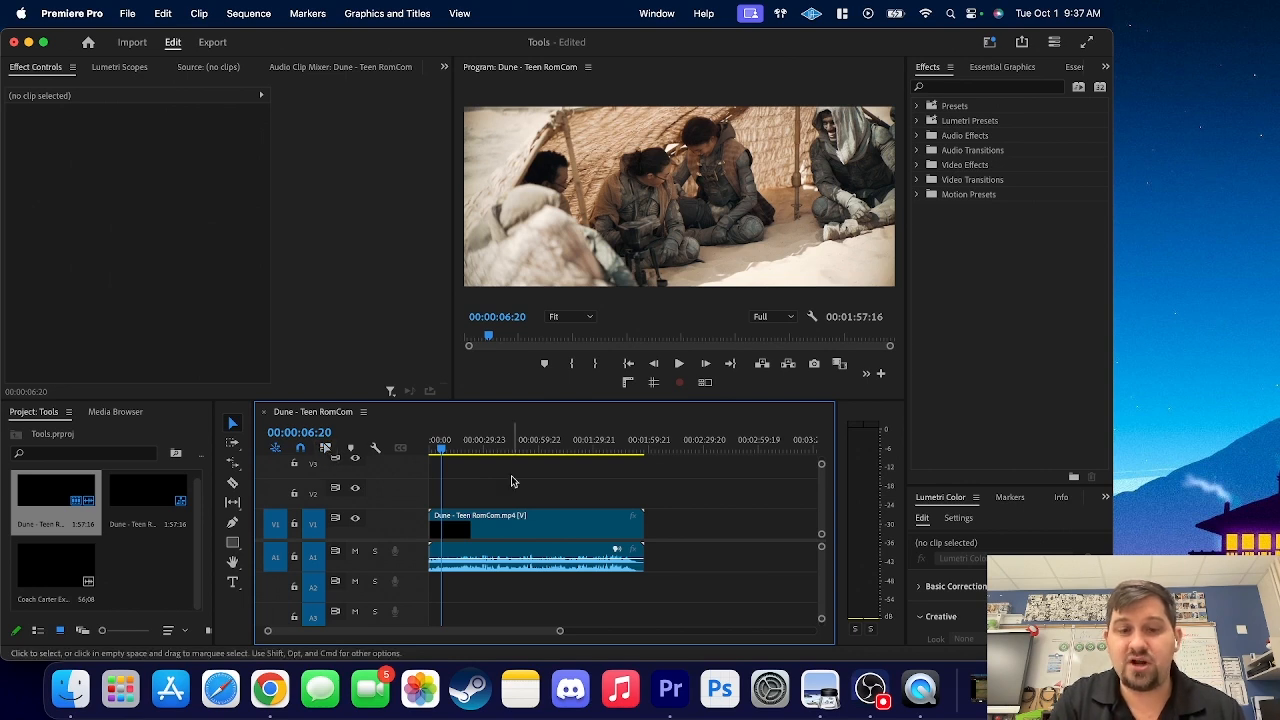
pyautogui.click(525, 528)
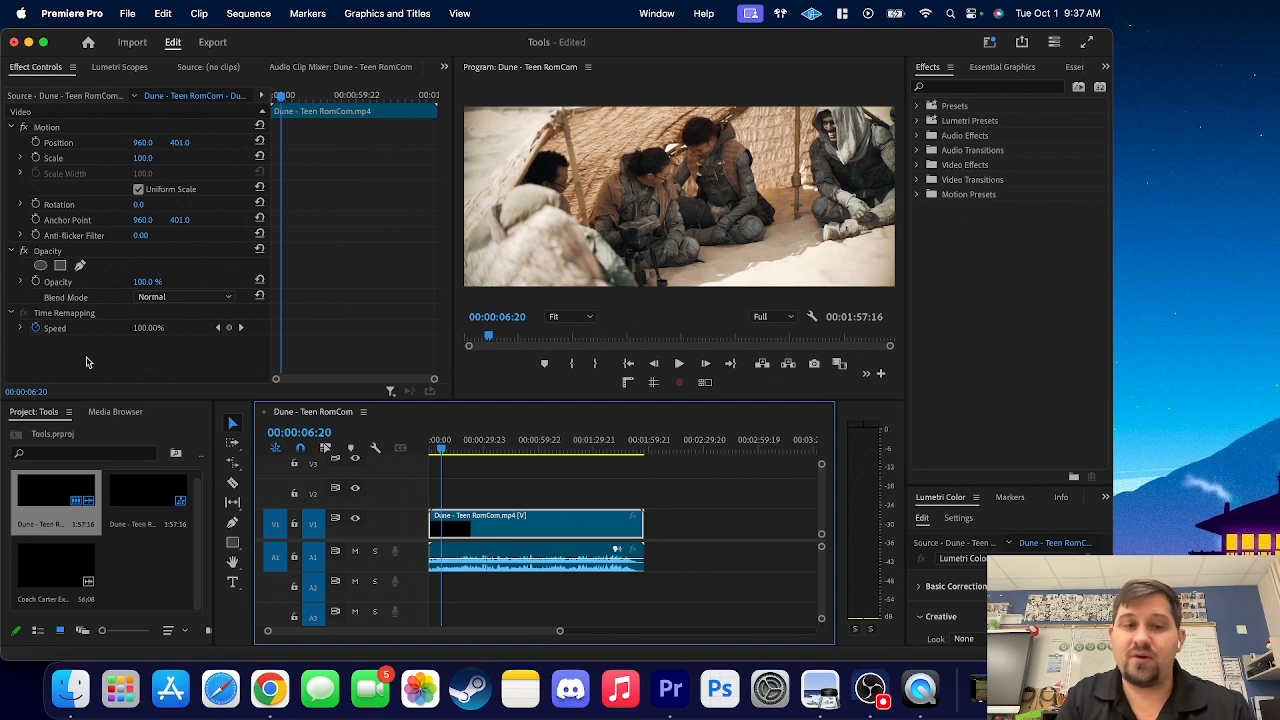
pyautogui.click(493, 570)
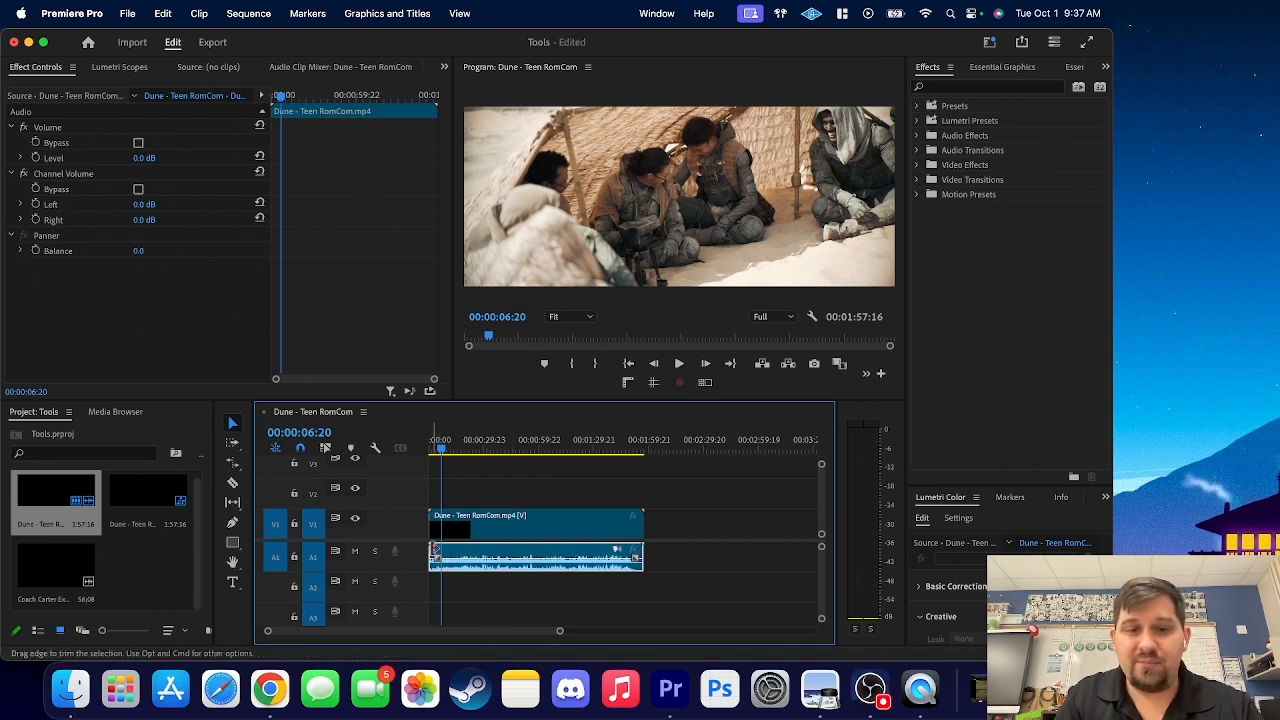
pyautogui.click(512, 466)
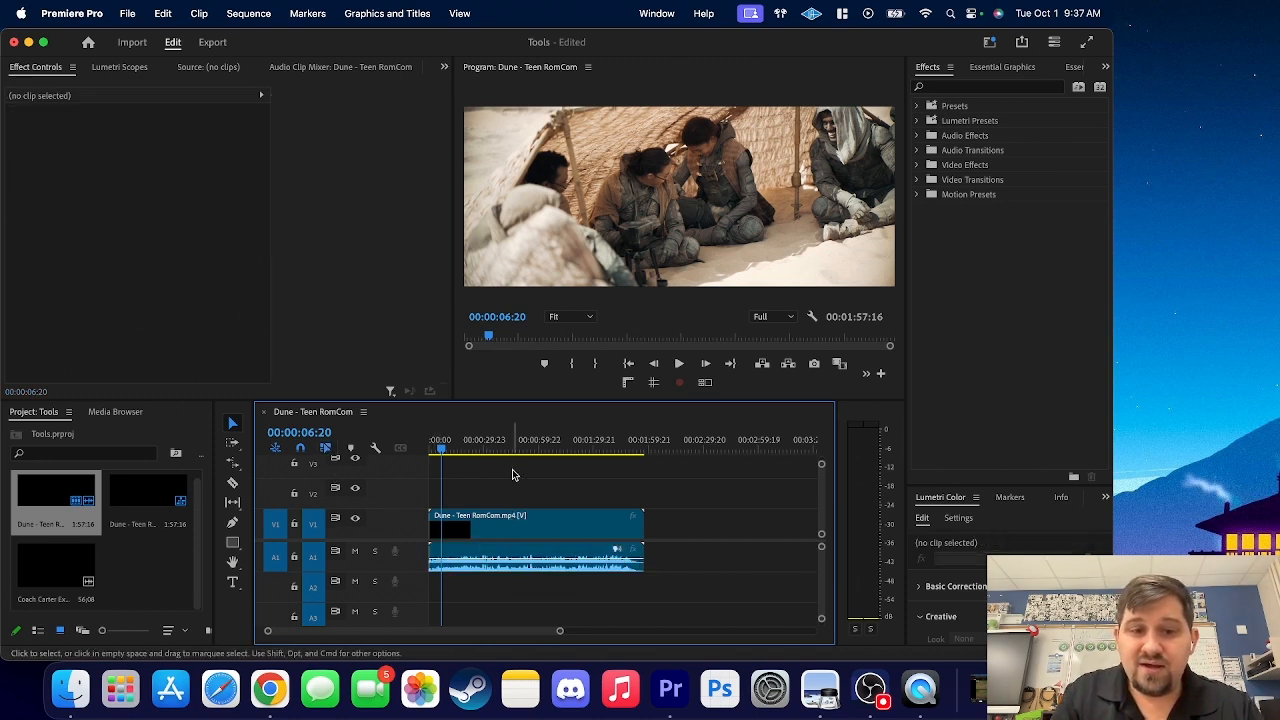
# With Linked Selection off, shift only the Dune audio later on A1, return it to the sequence start and turn Linked Selection back on
pyautogui.click(326, 448)
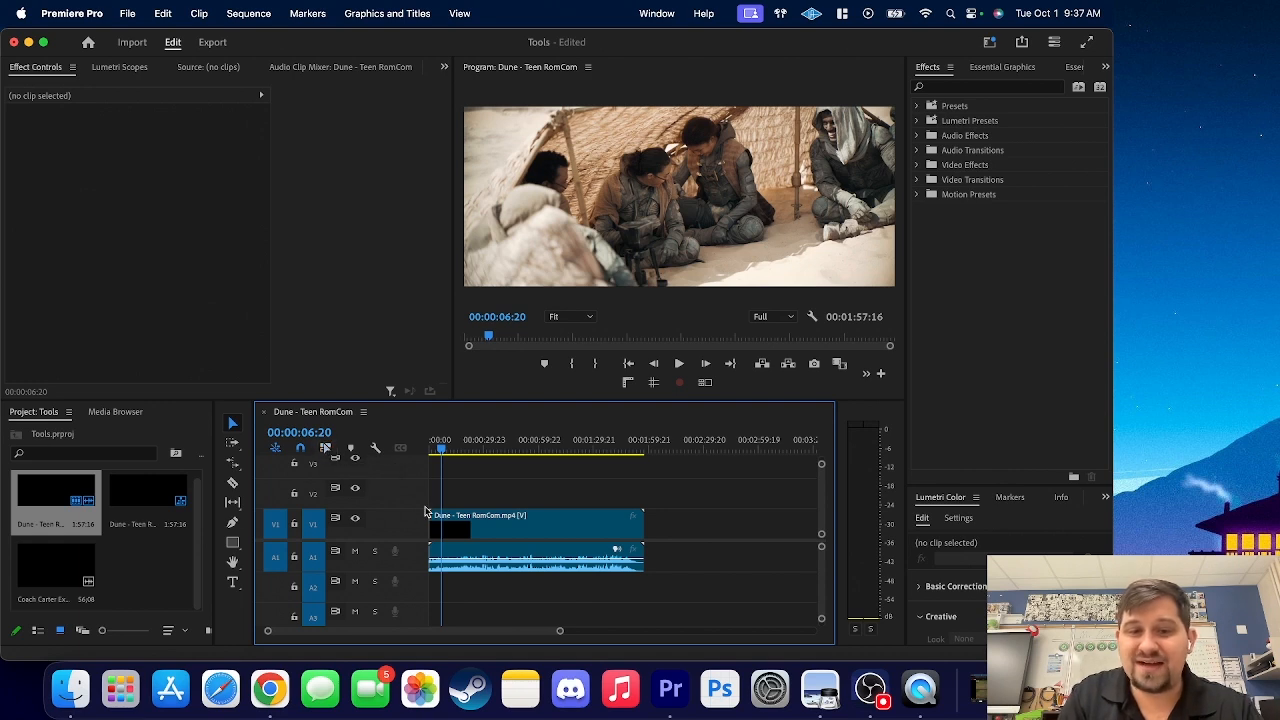
pyautogui.moveTo(520, 556); pyautogui.dragTo(624, 561)
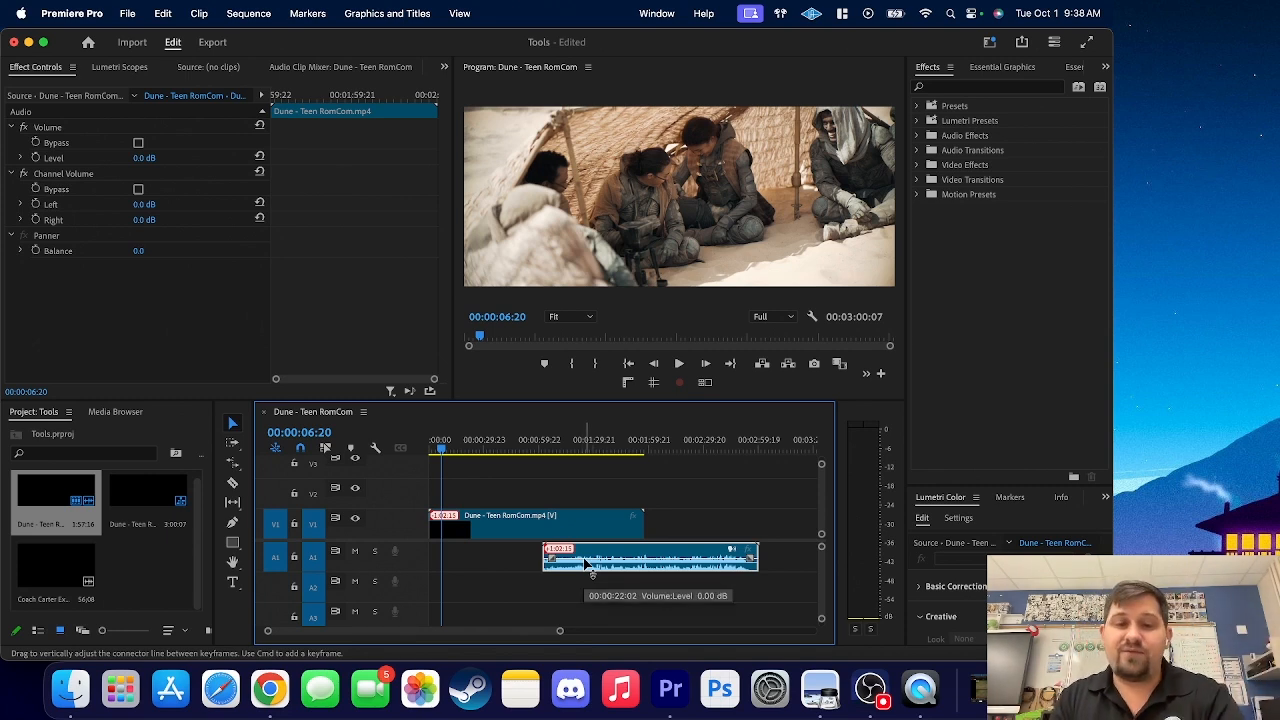
pyautogui.moveTo(588, 568); pyautogui.dragTo(466, 566)
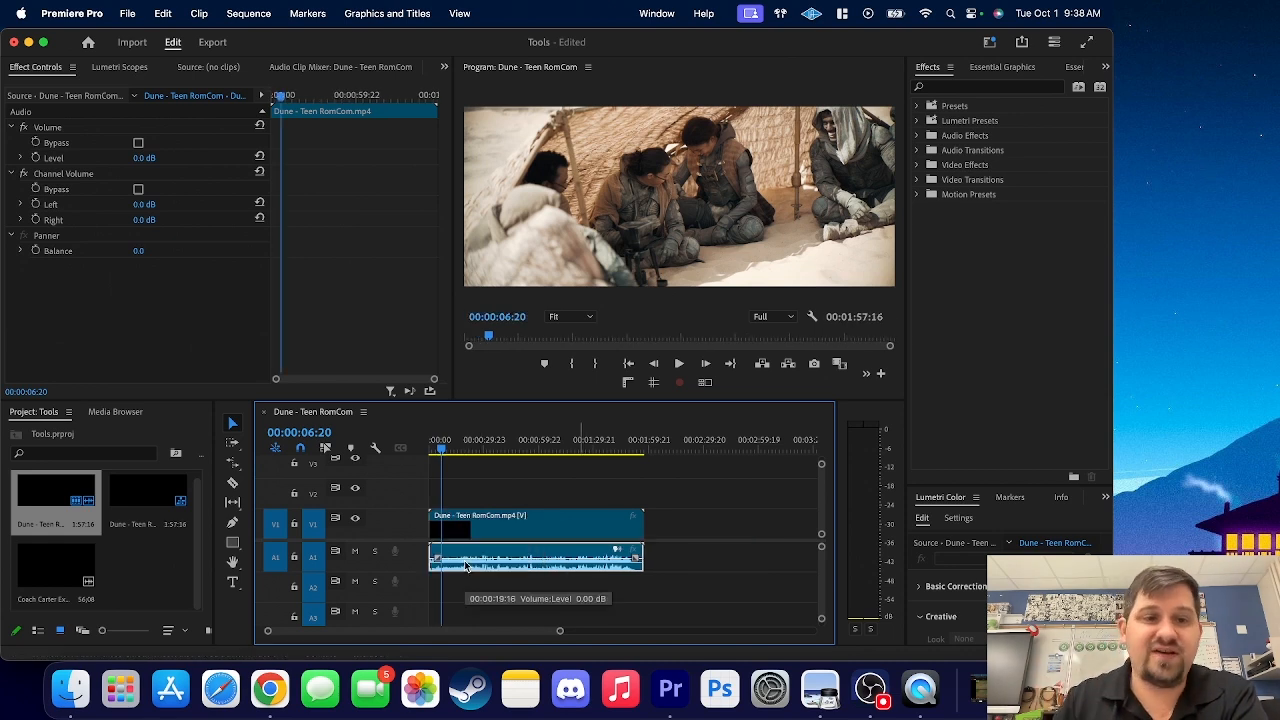
pyautogui.click(485, 491)
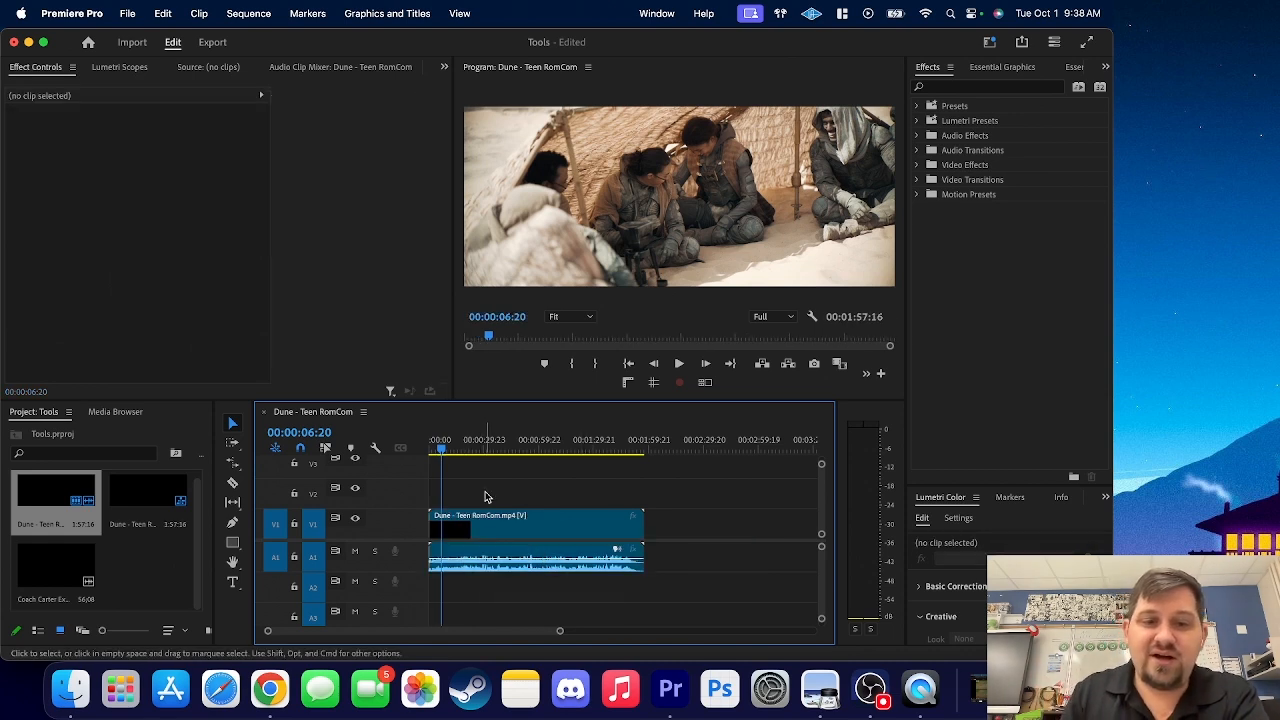
pyautogui.click(326, 449)
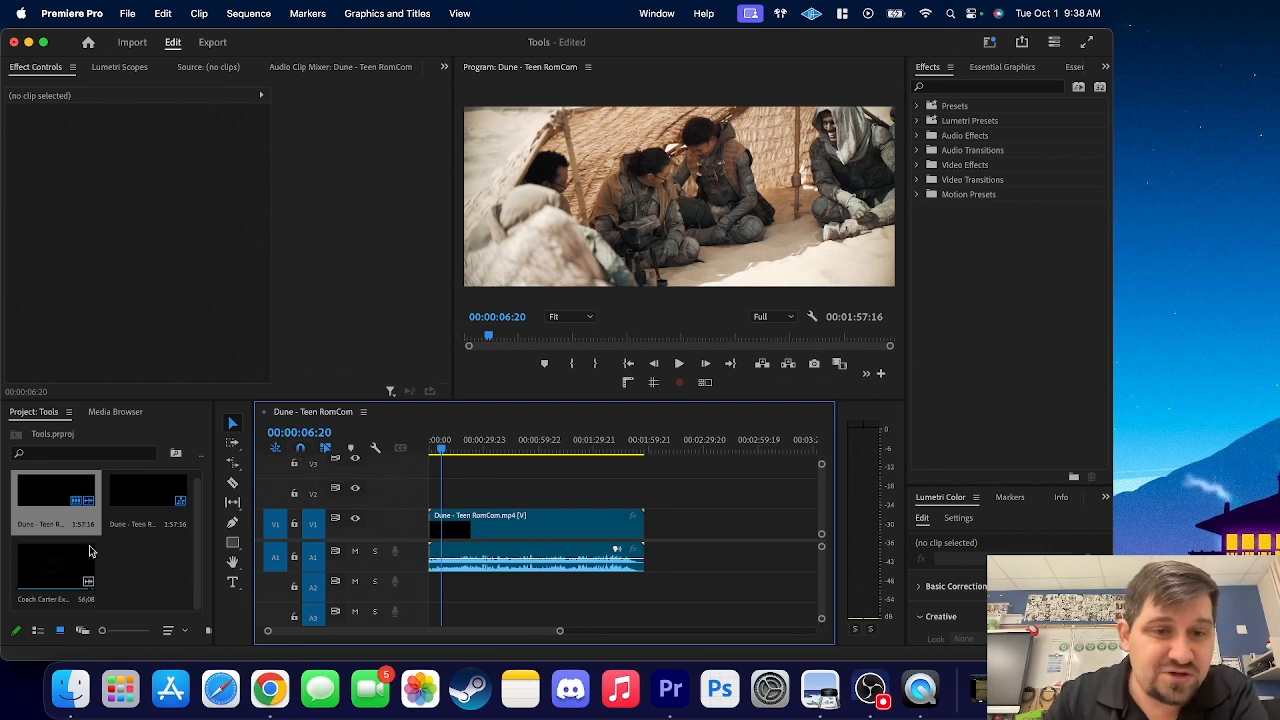
# Add the Coach Carter Example Edit clip to V1 and A1, snap it to the Dune clip's end and pull it away, leaving a gap
pyautogui.moveTo(57, 564); pyautogui.dragTo(723, 565)
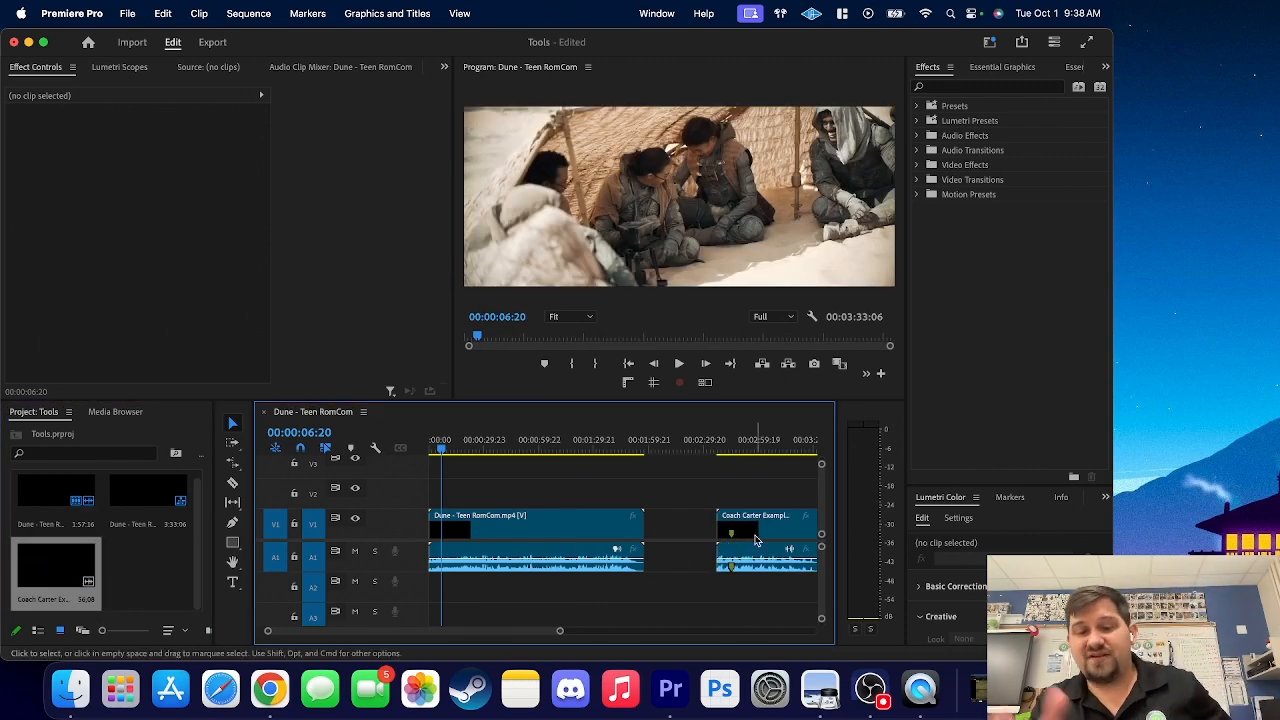
pyautogui.moveTo(785, 525); pyautogui.dragTo(730, 529)
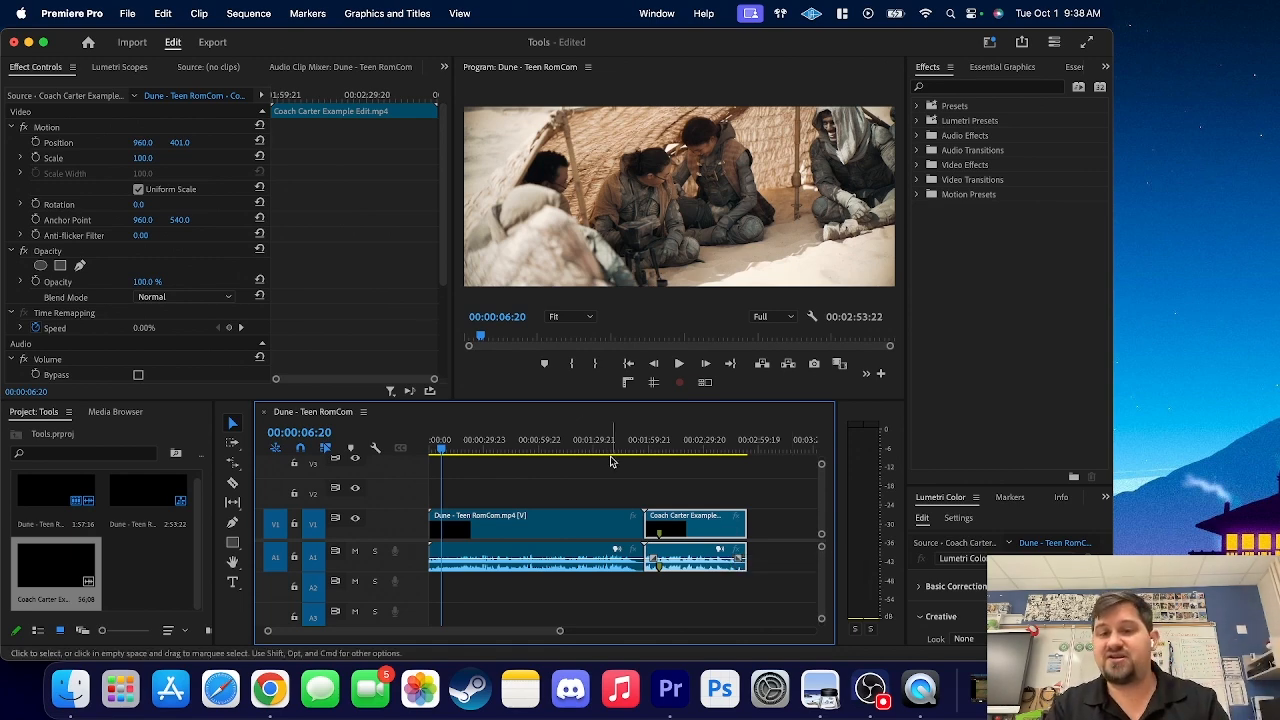
pyautogui.moveTo(712, 532); pyautogui.dragTo(733, 532)
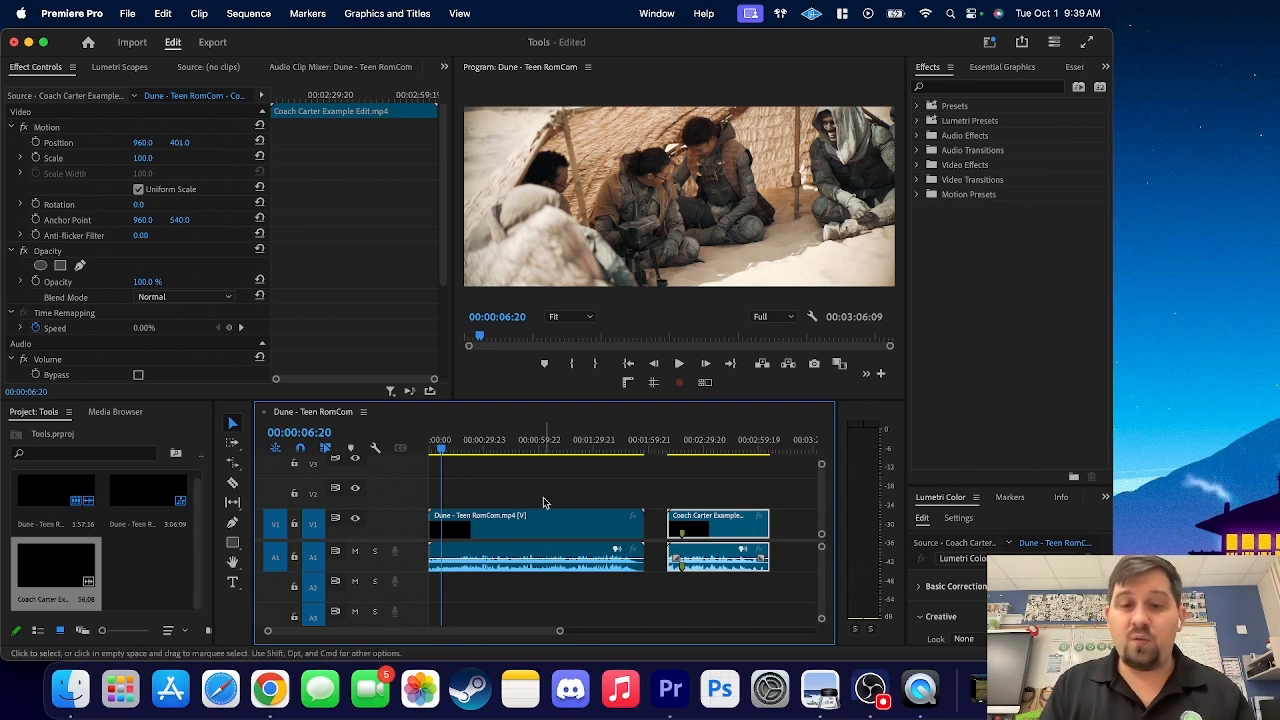
# Place the playhead at 00:01:59:16 in the gap and snap the start of the Coach Carter clip to it
pyautogui.click(652, 449)
pyautogui.moveTo(652, 449); pyautogui.dragTo(650, 449)
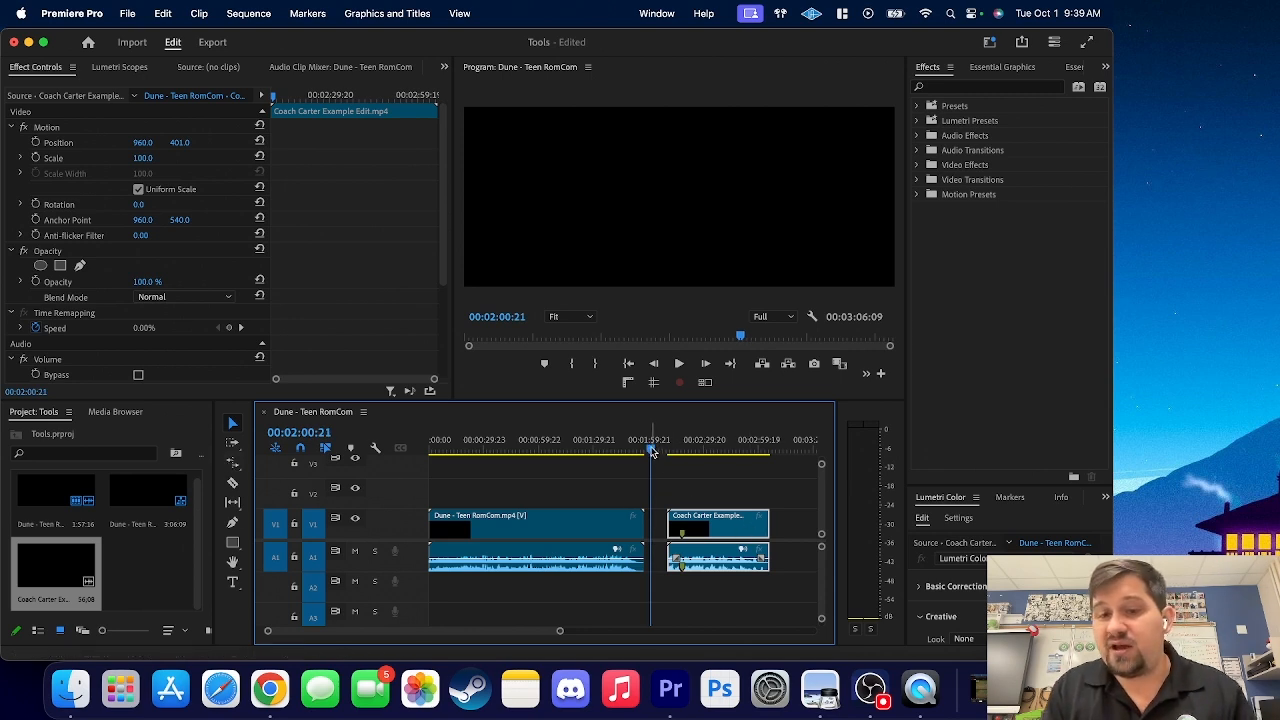
pyautogui.moveTo(652, 449); pyautogui.dragTo(648, 449)
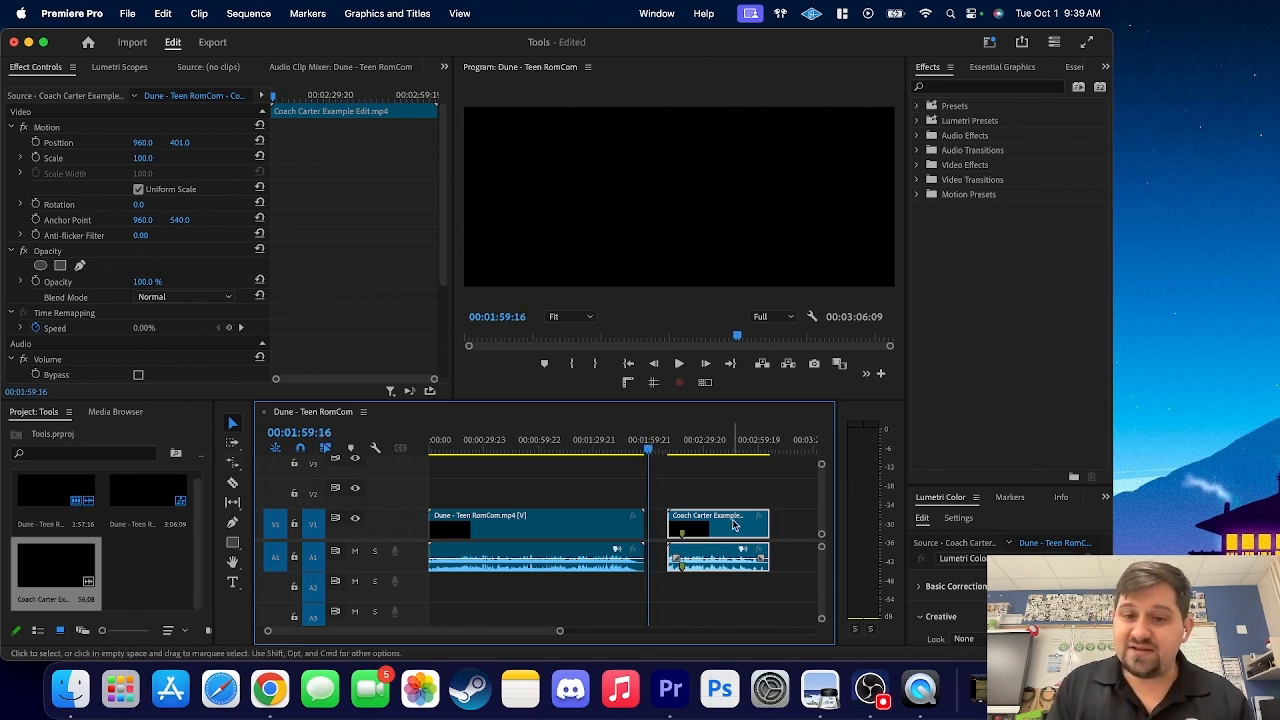
pyautogui.moveTo(744, 527); pyautogui.dragTo(720, 529)
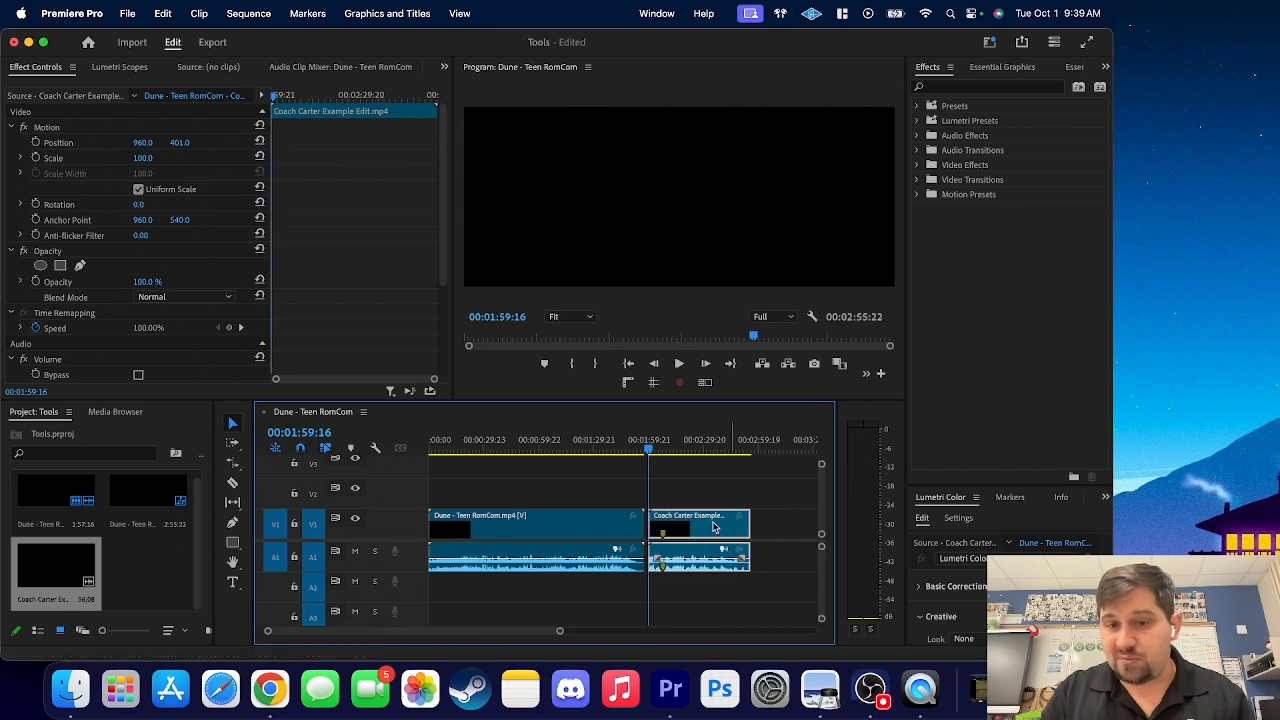
# Move the Coach Carter clip later to about 00:02:15, and place the playhead at 00:01:17:20 with nothing selected
pyautogui.moveTo(558, 631); pyautogui.dragTo(506, 631)
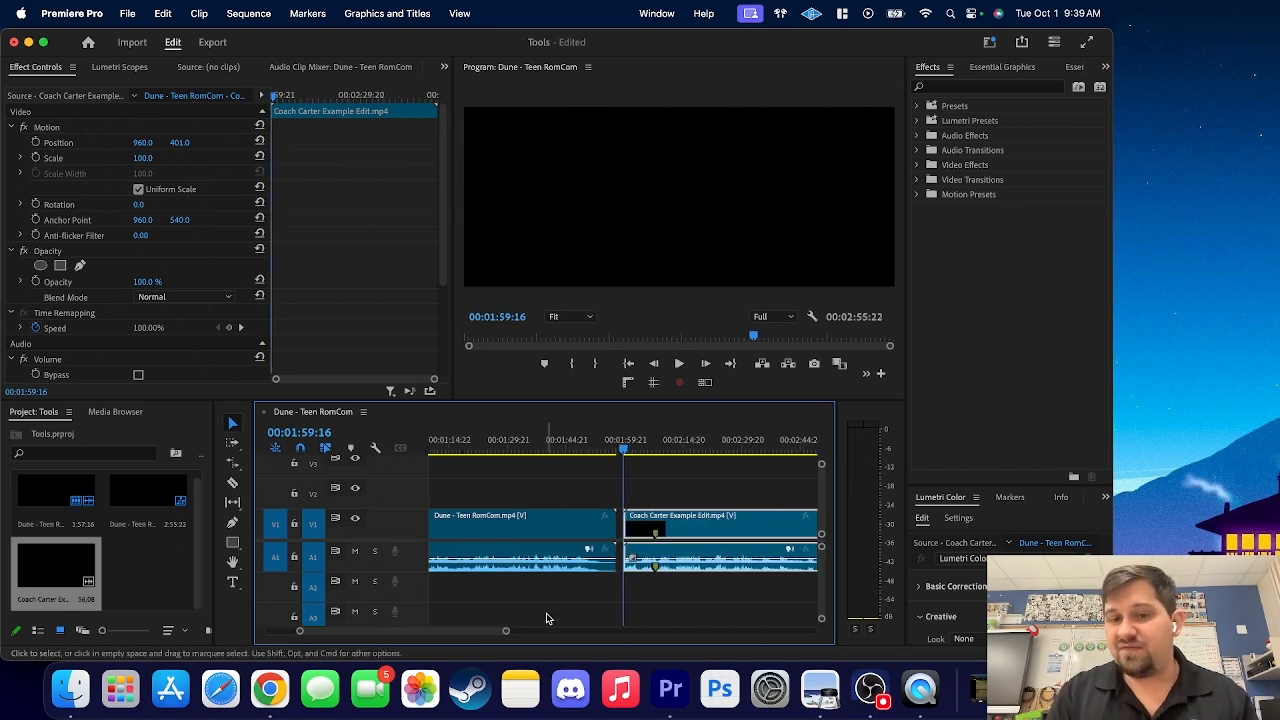
pyautogui.click(586, 449)
pyautogui.moveTo(719, 536); pyautogui.dragTo(783, 537)
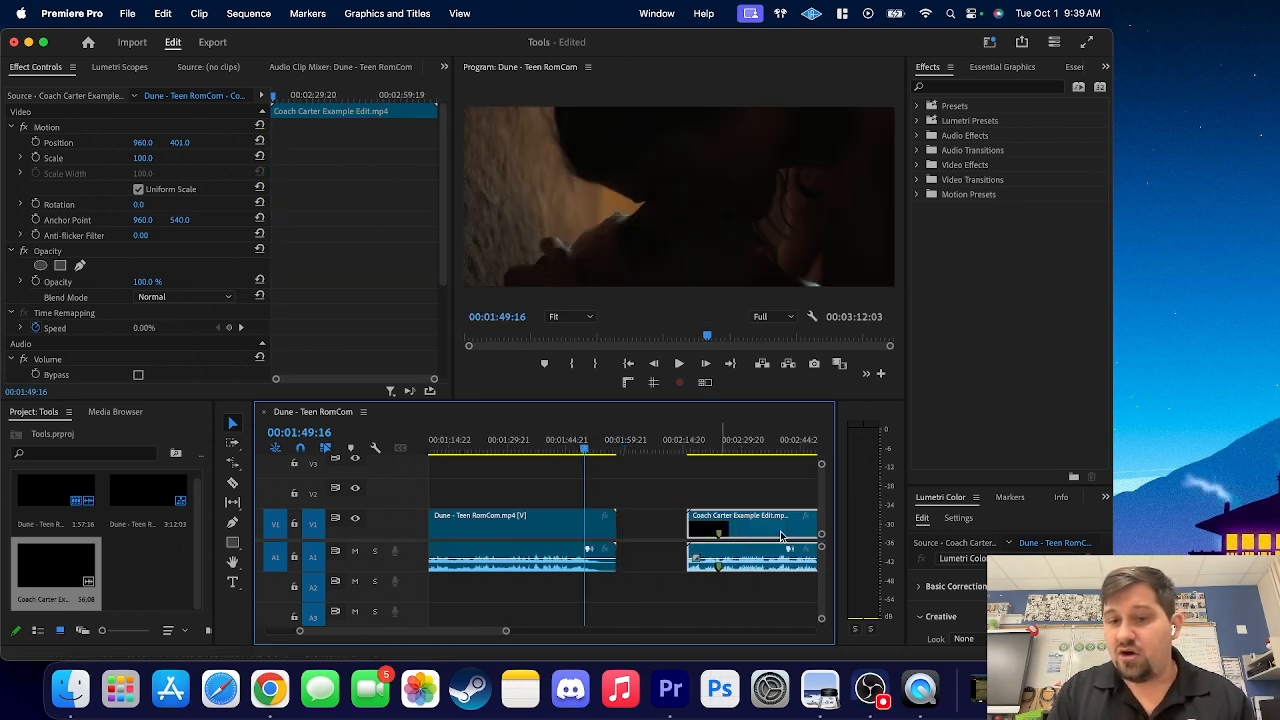
pyautogui.click(460, 449)
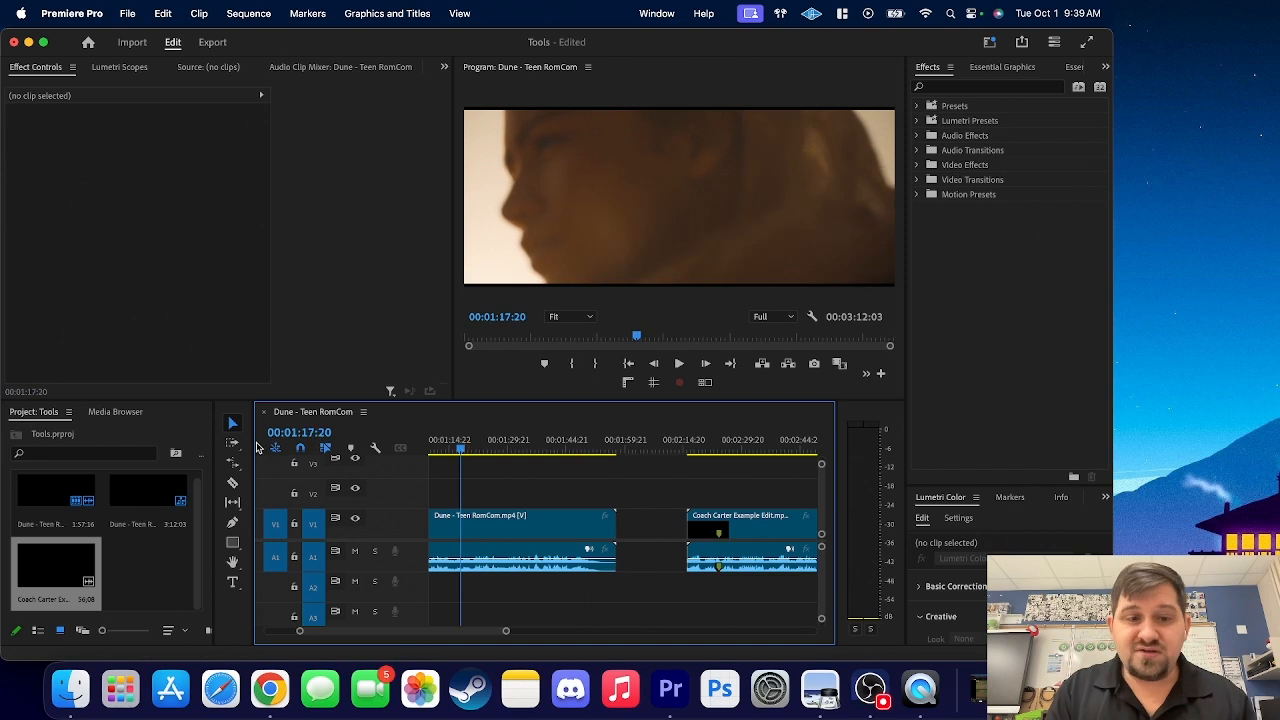
# Turn off Snap in the timeline and move the Coach Carter clip close to the Dune clip's end, leaving a small gap
pyautogui.click(299, 451)
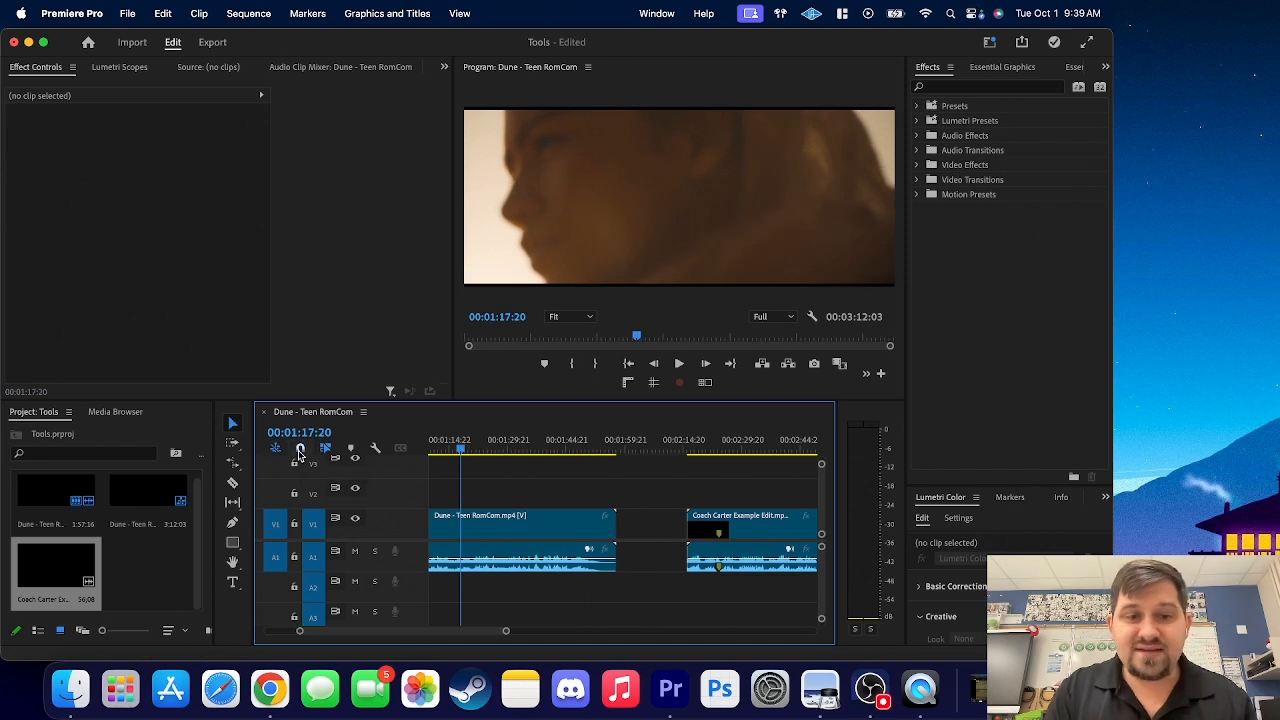
pyautogui.click(770, 528)
pyautogui.moveTo(770, 528); pyautogui.dragTo(710, 532)
pyautogui.moveTo(727, 533)
pyautogui.mouseDown()
pyautogui.moveTo(722, 505)
pyautogui.moveTo(715, 528)
pyautogui.mouseUp()
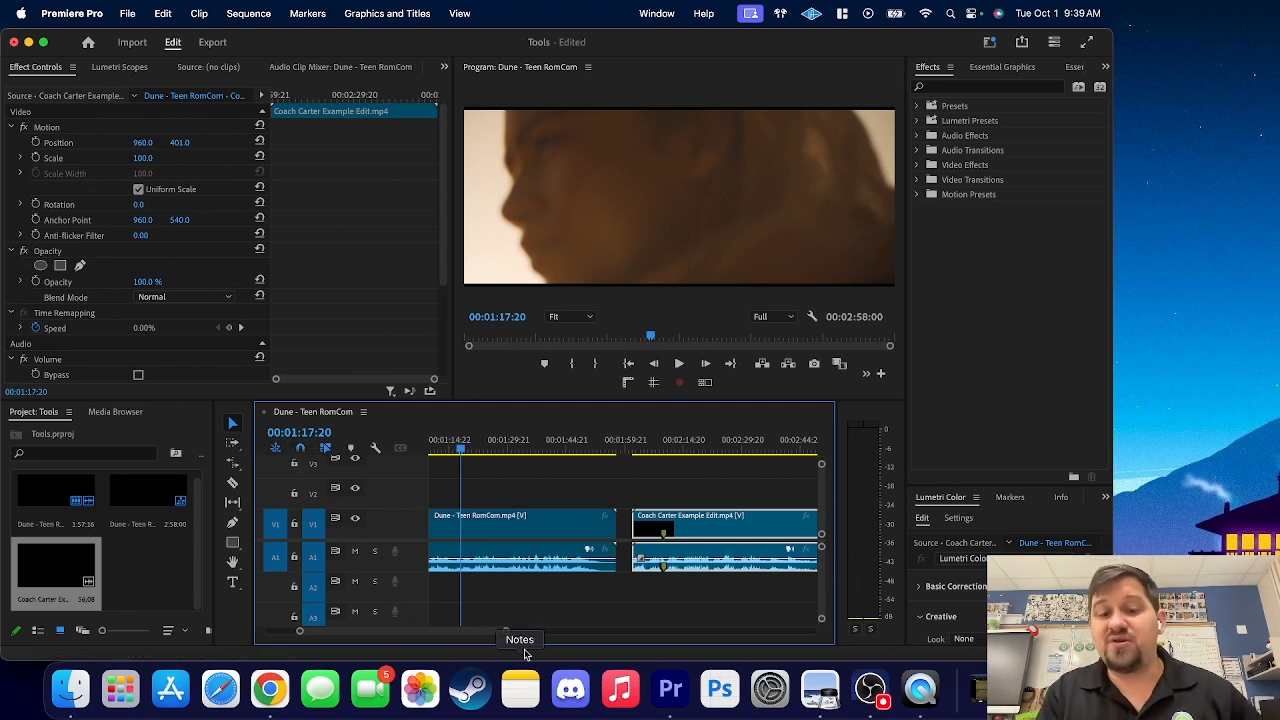
# Delete only the Dune clip's video from V1, and play the remaining audio briefly from 00:00:41:16
pyautogui.moveTo(506, 631); pyautogui.dragTo(590, 642)
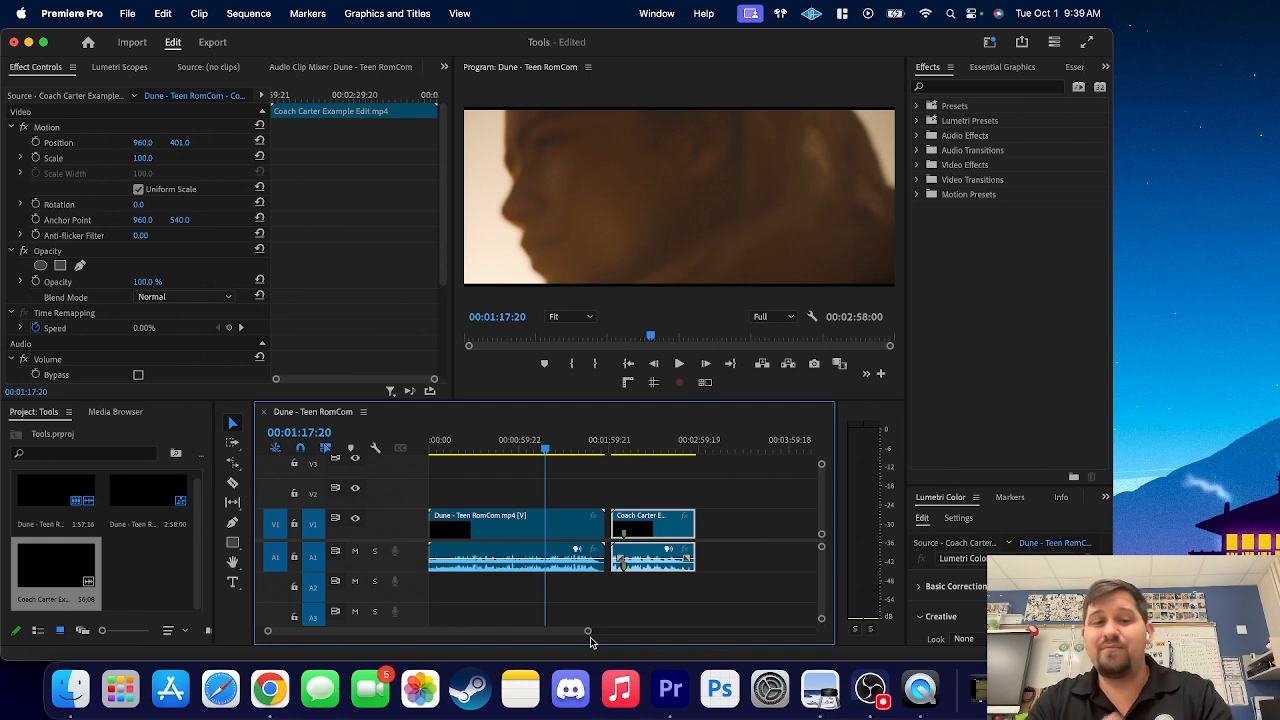
pyautogui.click(452, 487)
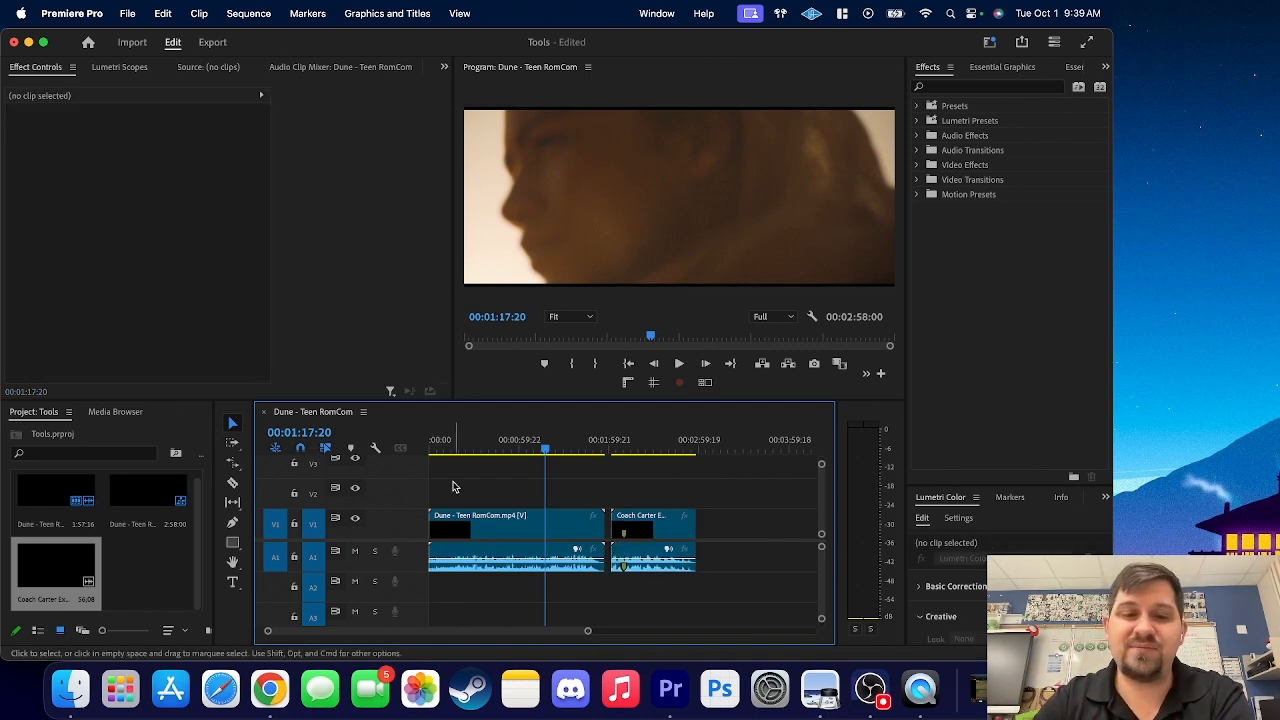
pyautogui.moveTo(486, 446); pyautogui.dragTo(491, 446)
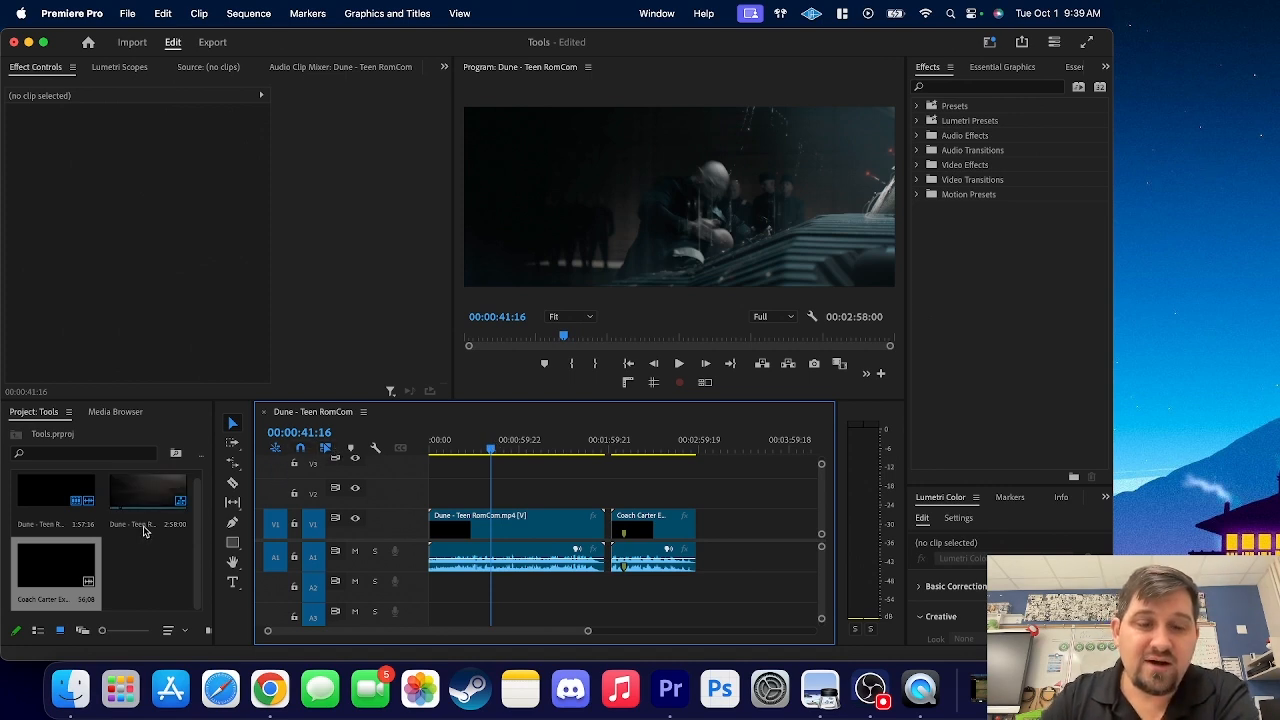
pyautogui.keyDown('alt'); pyautogui.click(470, 532); pyautogui.keyUp('alt')
pyautogui.press('Delete')
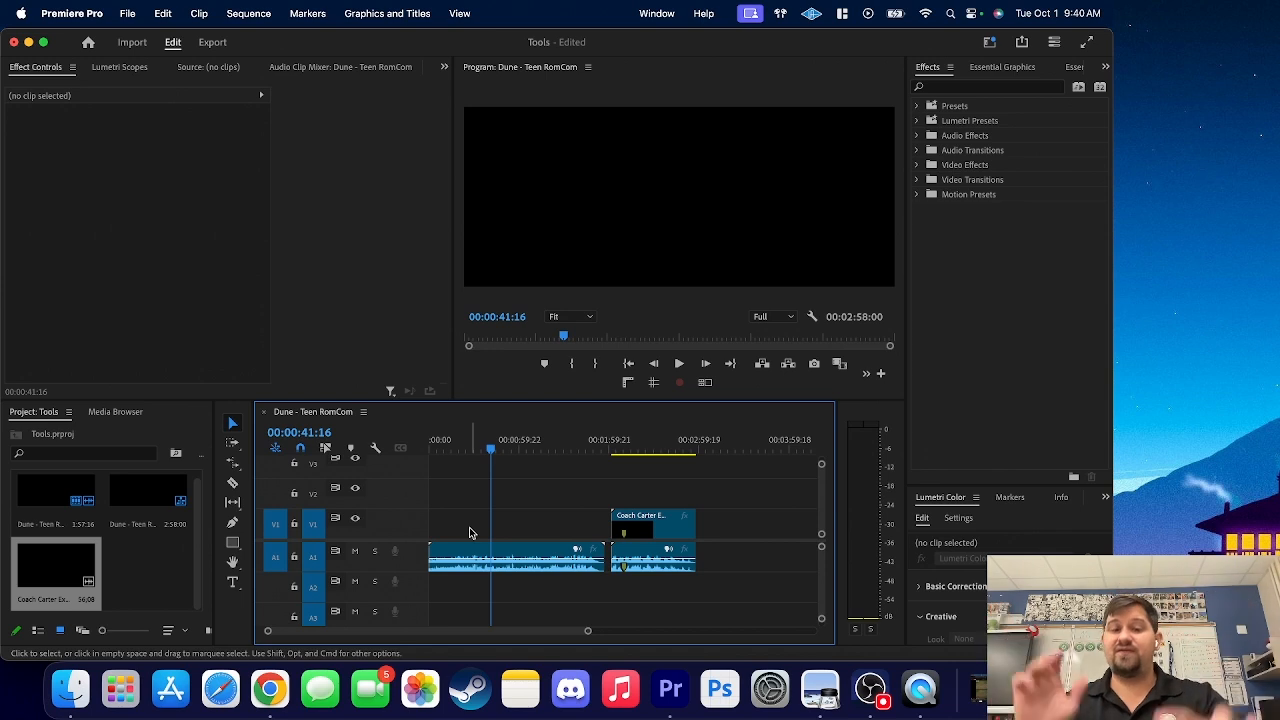
pyautogui.press('space')
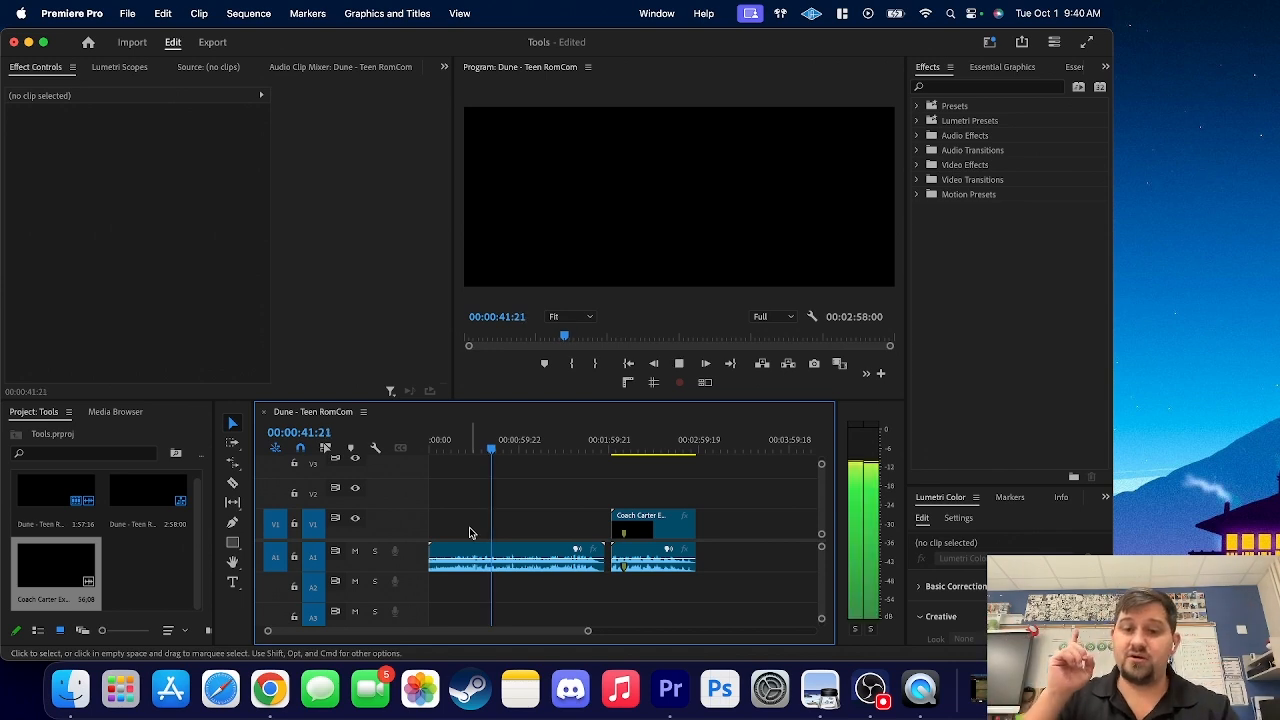
pyautogui.press('space')
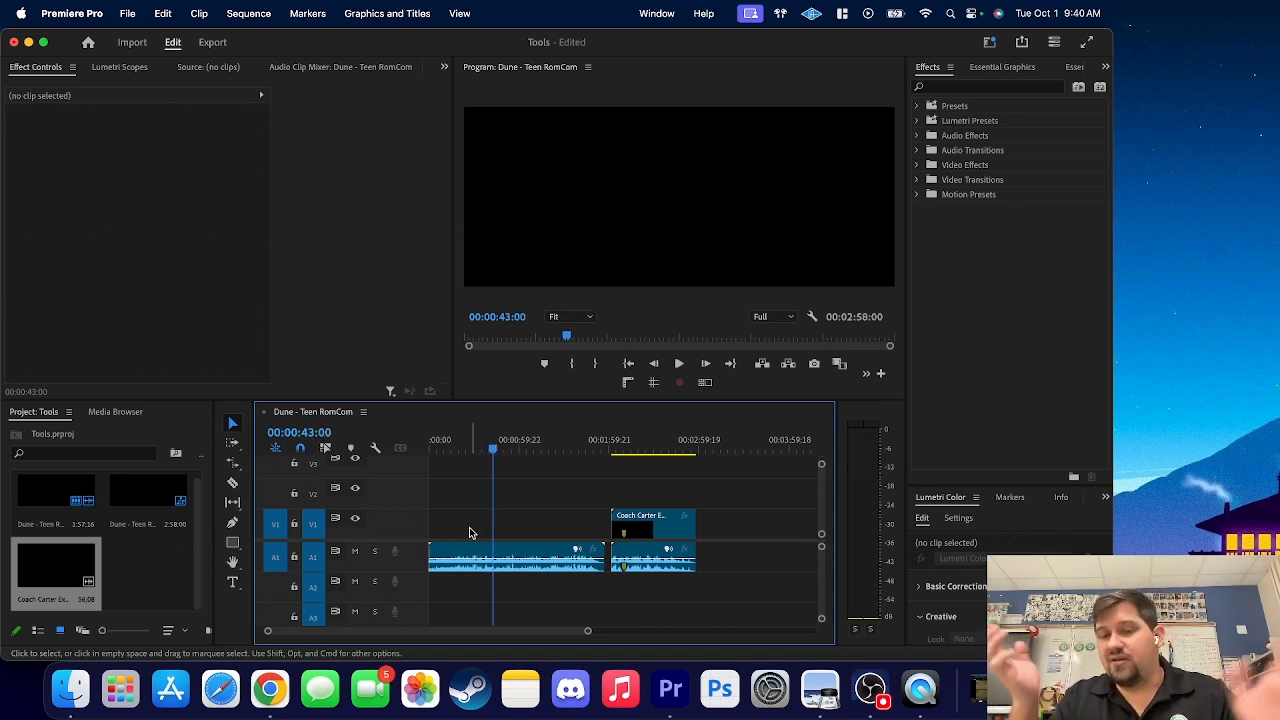
# Delete only the Coach Carter clip's video, play its remaining audio around 00:02:25:00 and undo the deletion
pyautogui.click(683, 533)
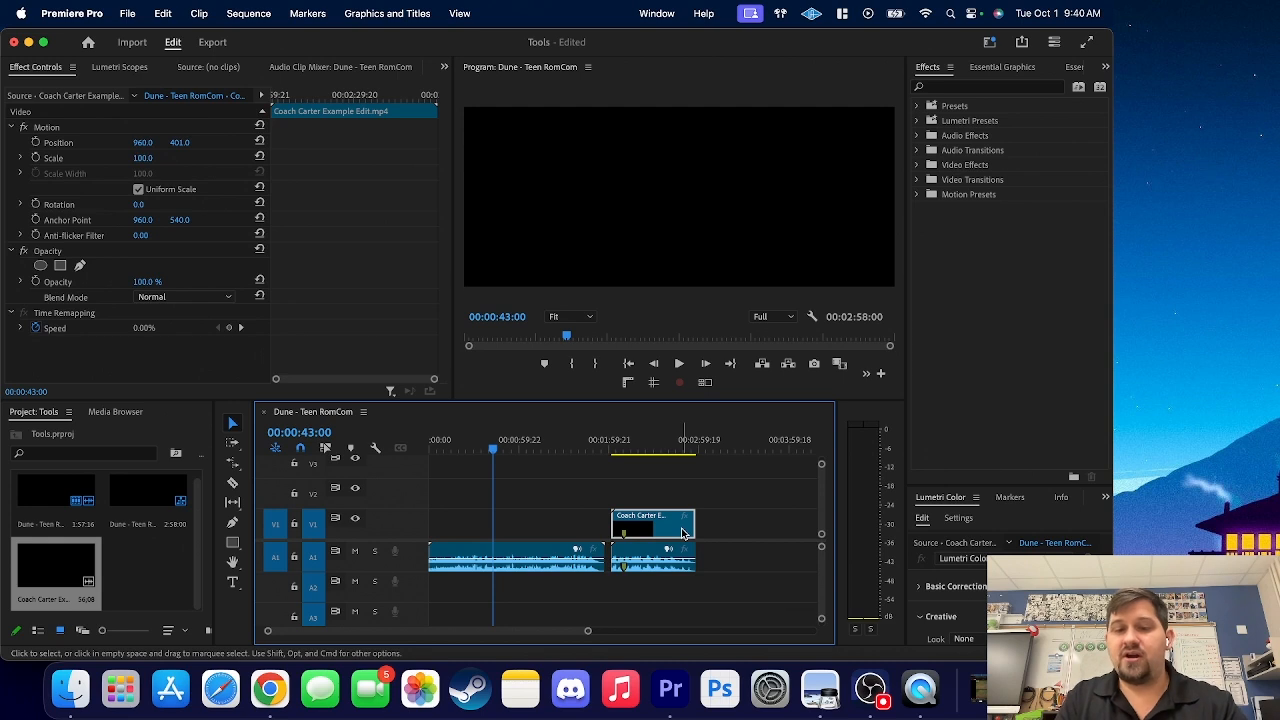
pyautogui.press('space')
pyautogui.press('space')
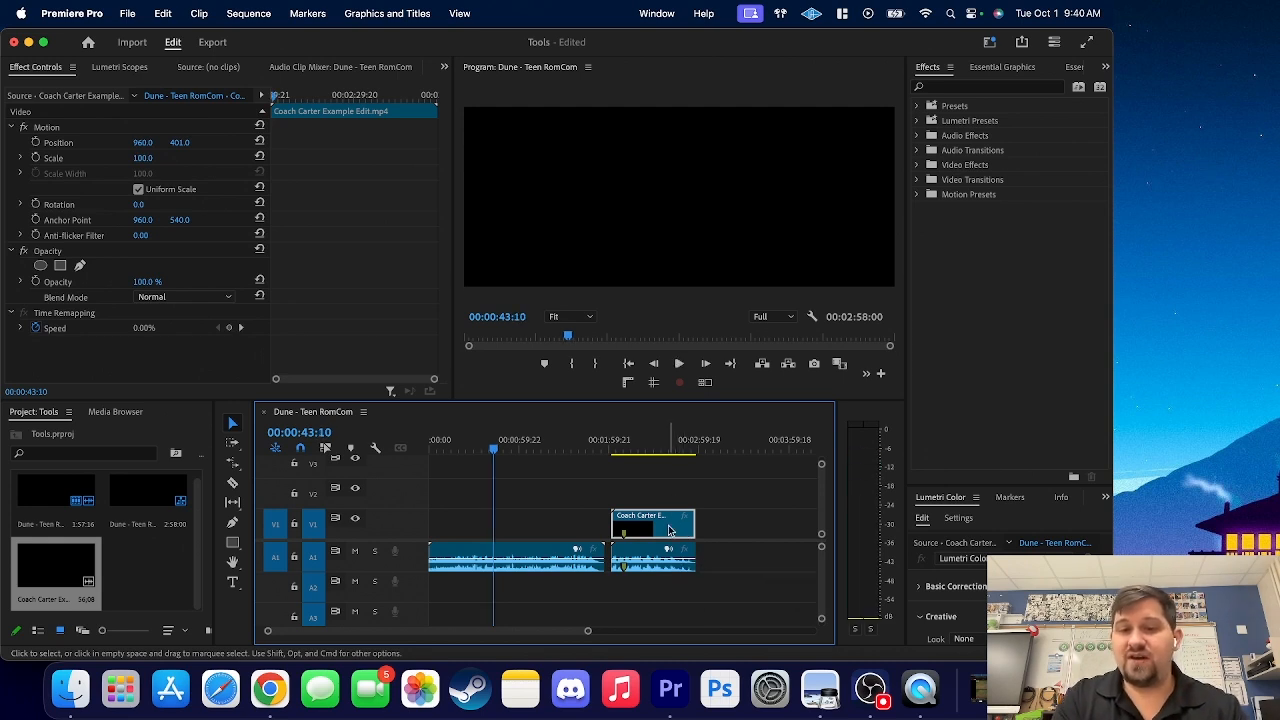
pyautogui.press('Delete')
pyautogui.click(648, 440)
pyautogui.press('space')
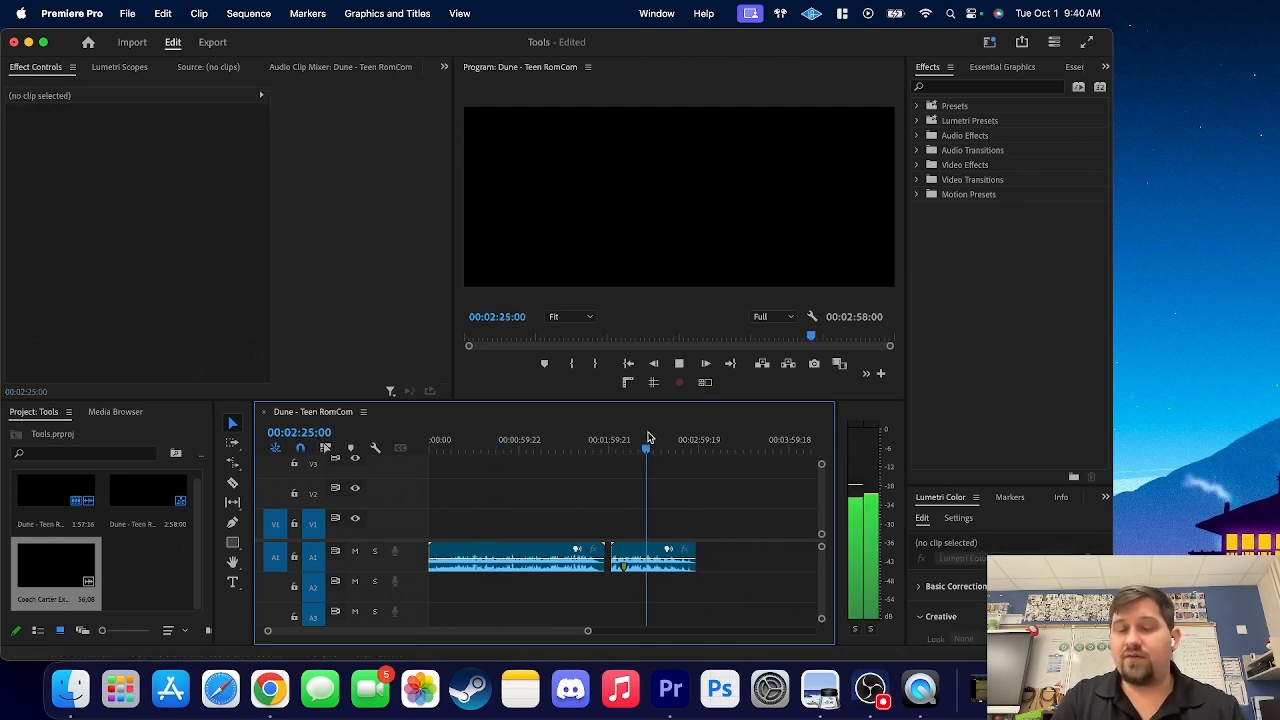
pyautogui.press('space')
pyautogui.press('super+z')
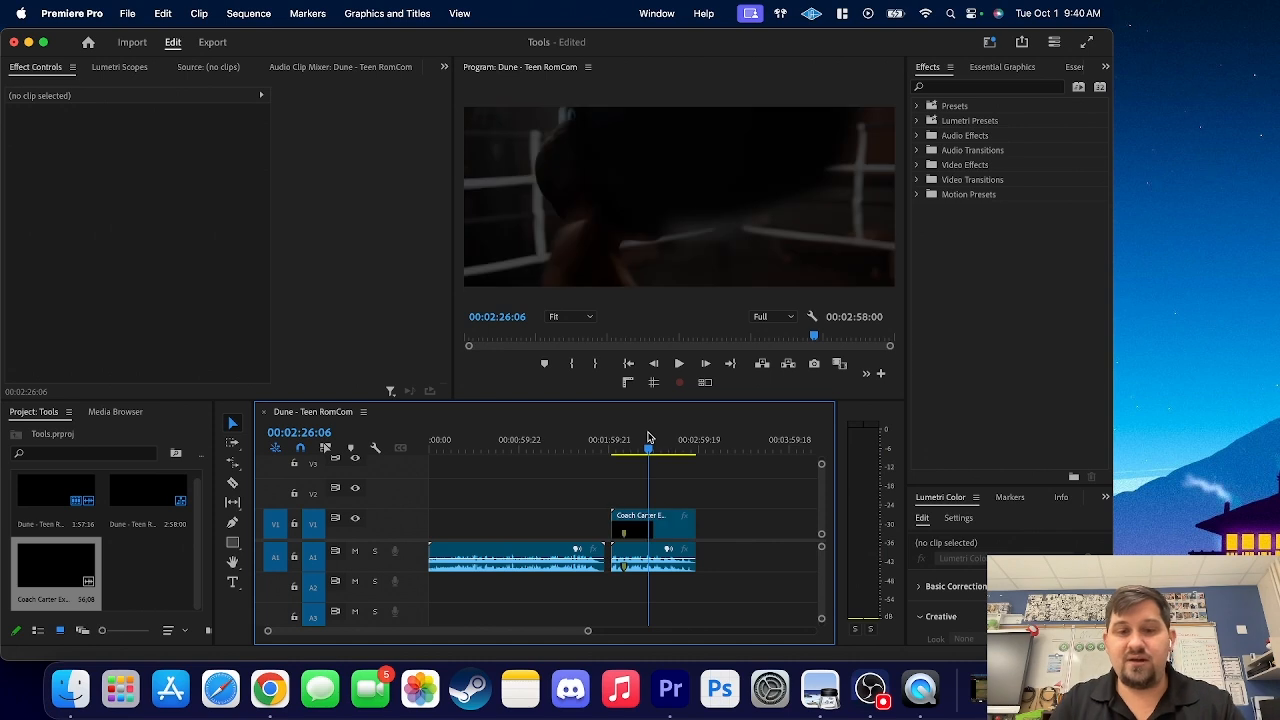
# Delete only the Coach Carter clip's audio from A1, and undo both that deletion and the Dune video deletion
pyautogui.click(652, 555)
pyautogui.press('Delete')
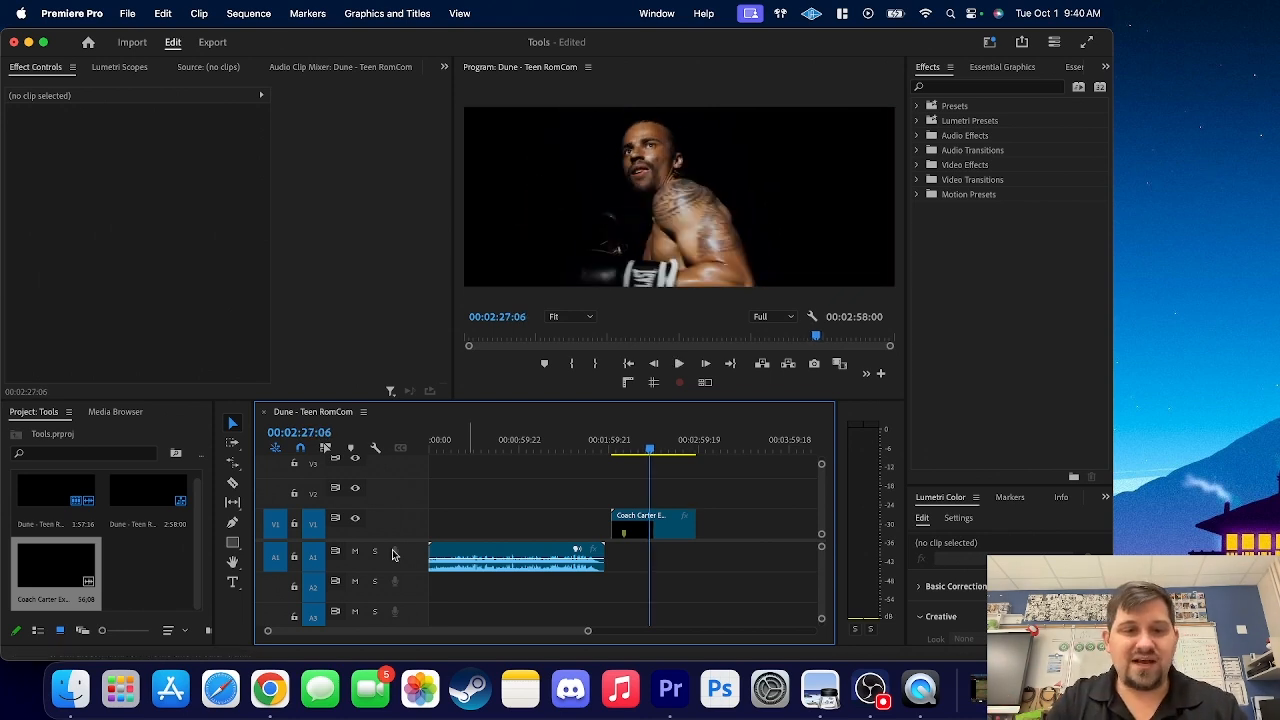
pyautogui.press('super+z')
pyautogui.press('super+z')
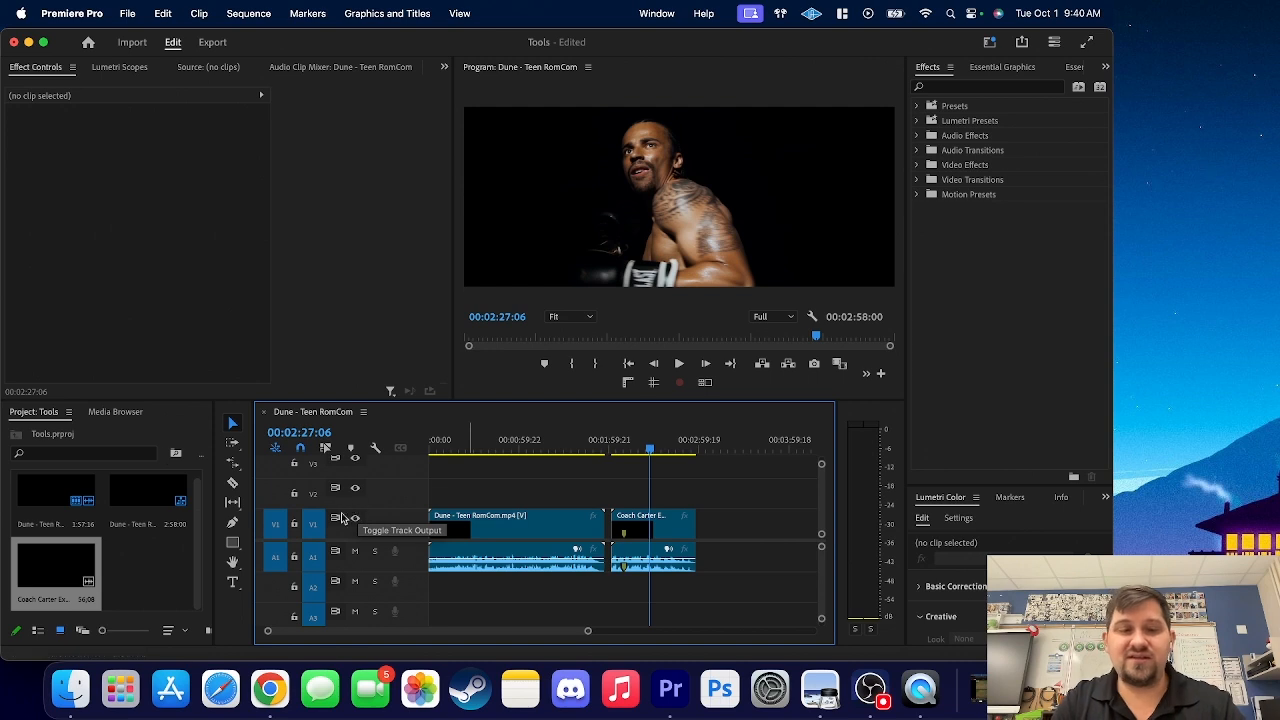
# Switch Linked Selection back on for the timeline
pyautogui.click(236, 430)
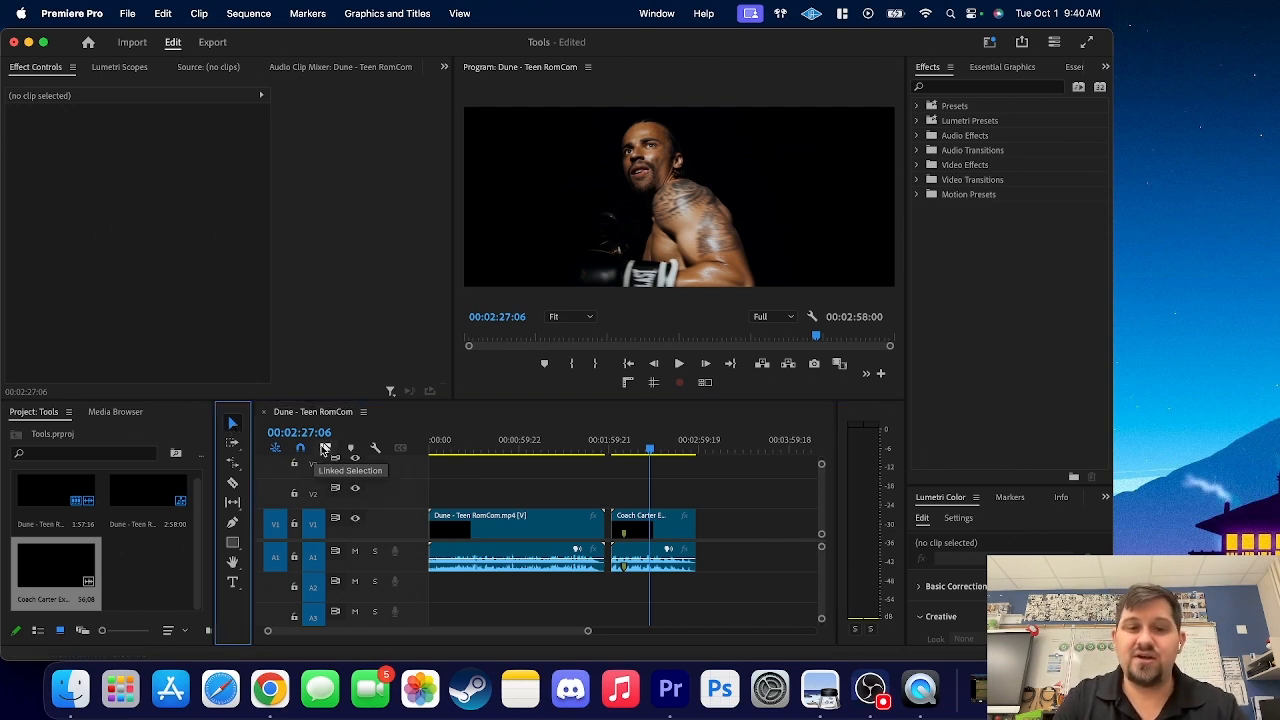
pyautogui.click(325, 449)
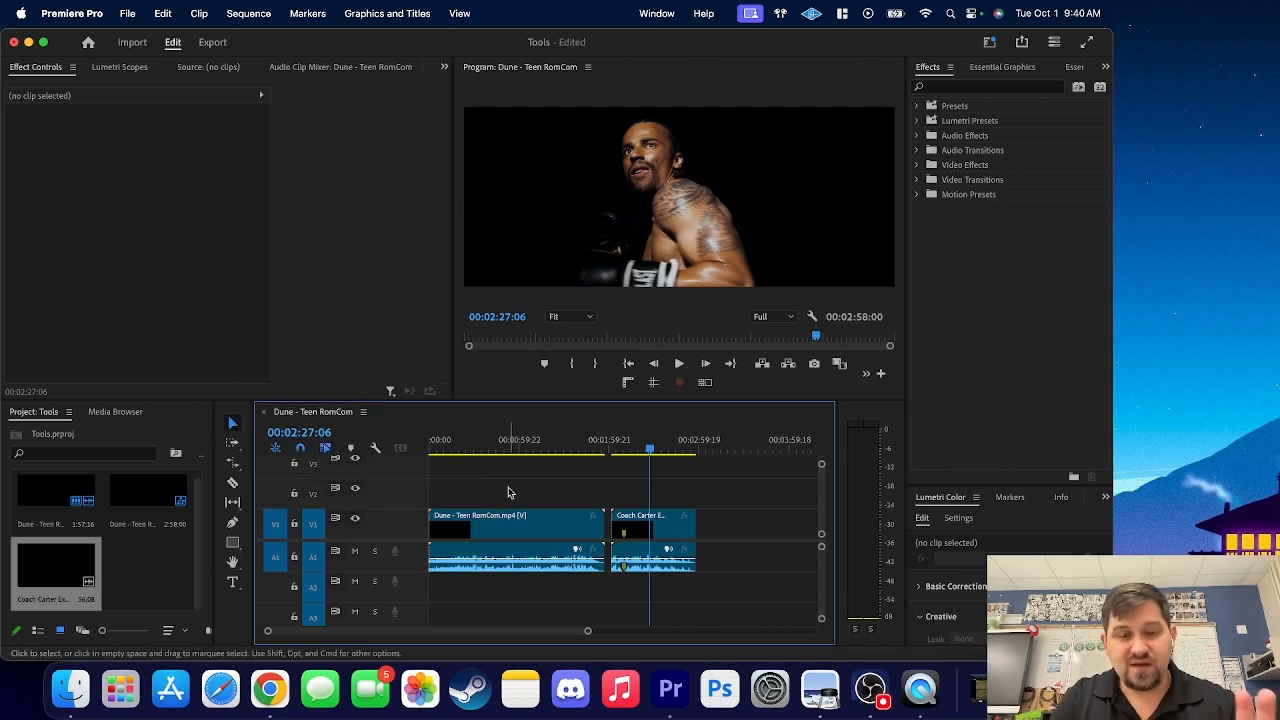